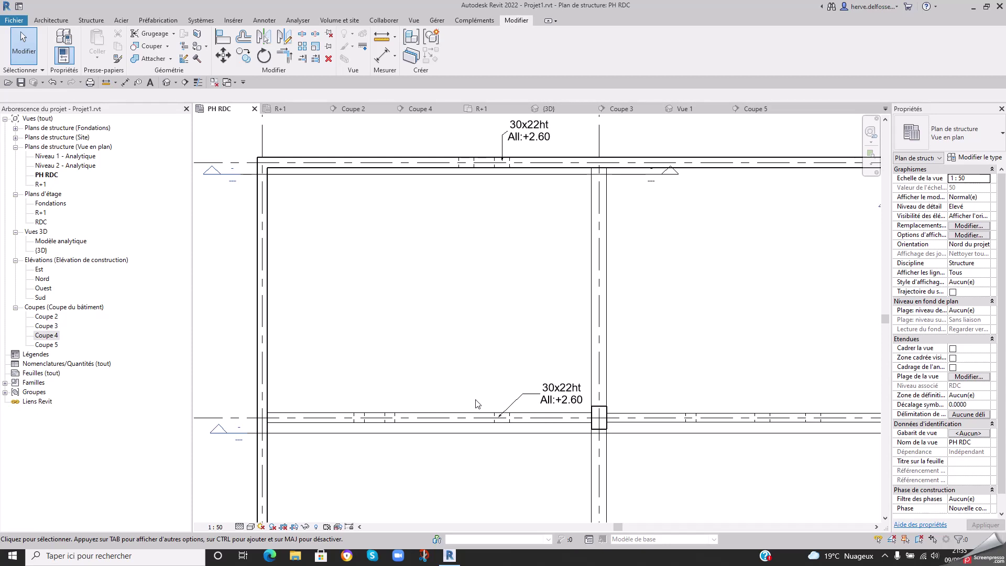
- Create a new annotation symbol family from the template Etiquette générique métrique.rft
click(11, 23)
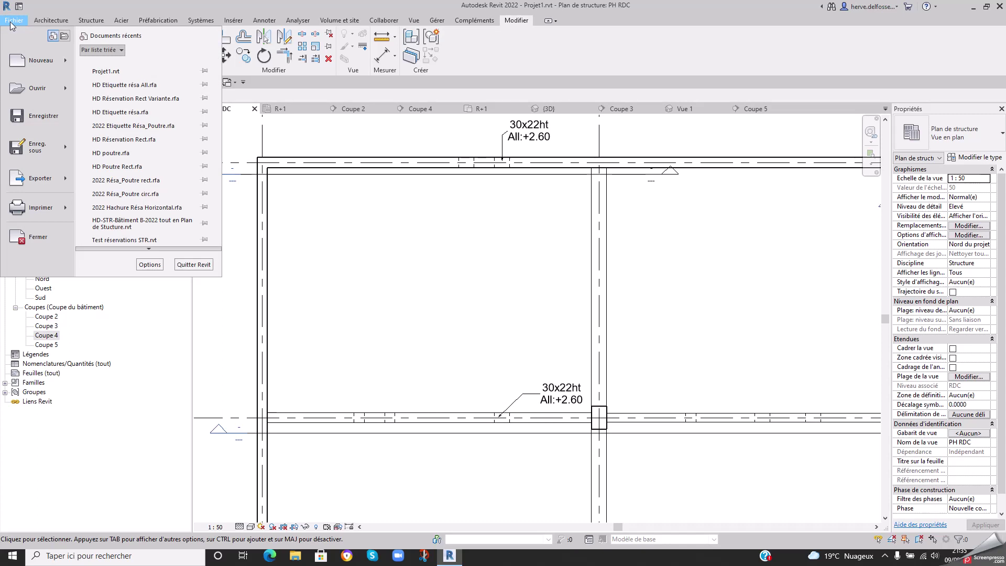
mouse_move(25, 67)
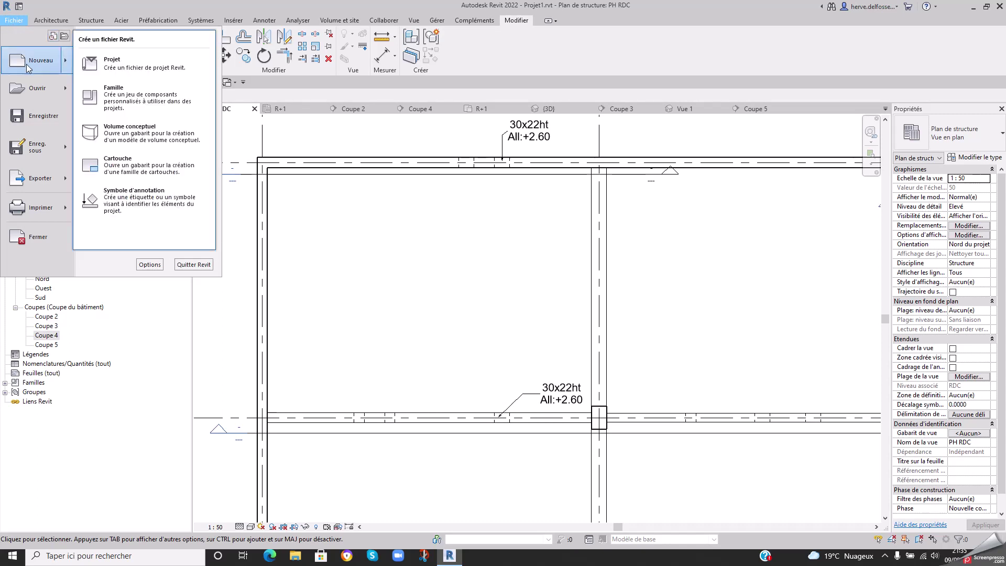
click(153, 207)
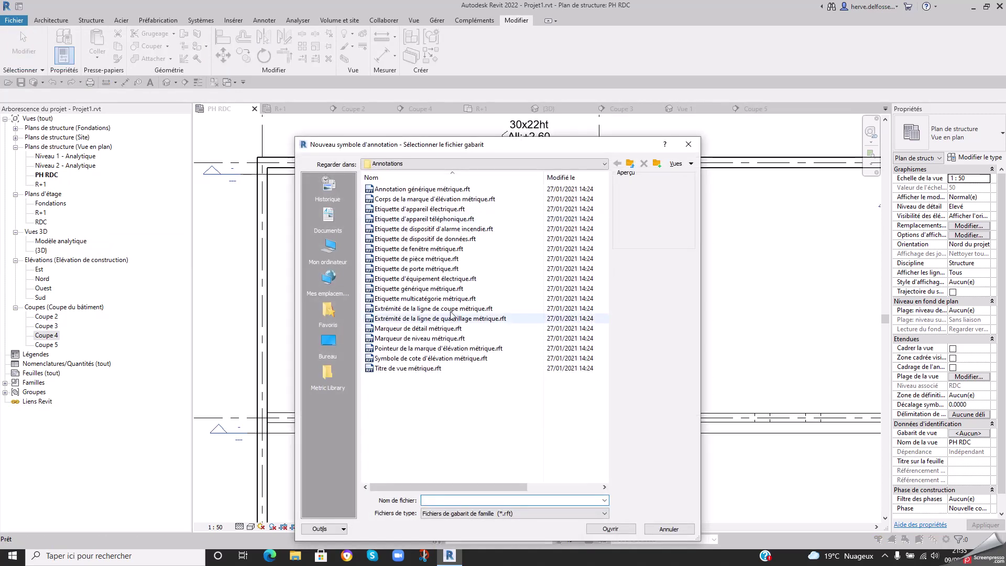
double_click(444, 290)
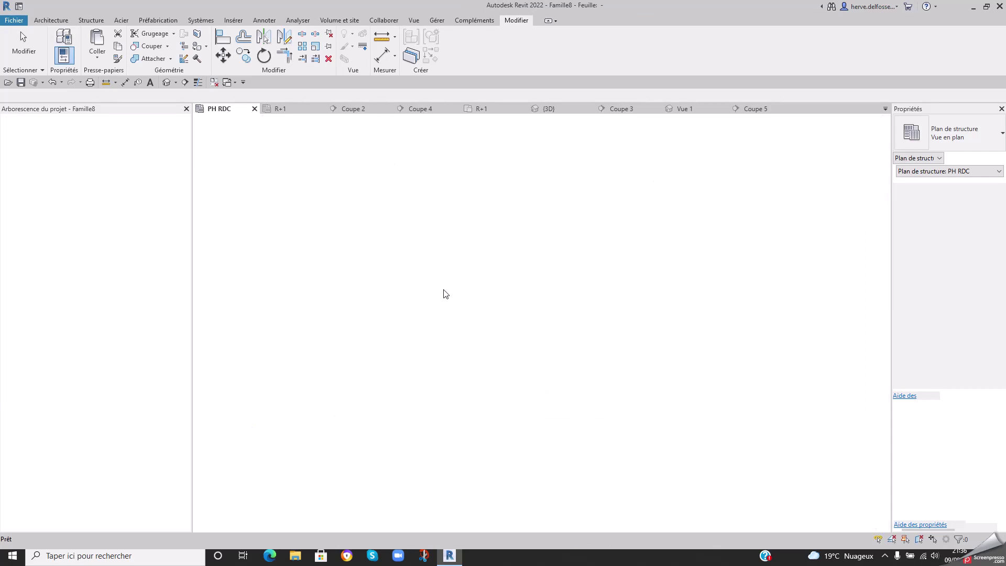
- Delete the template's instruction note (Remarque) from the family sheet
scroll(545, 301, up, 8)
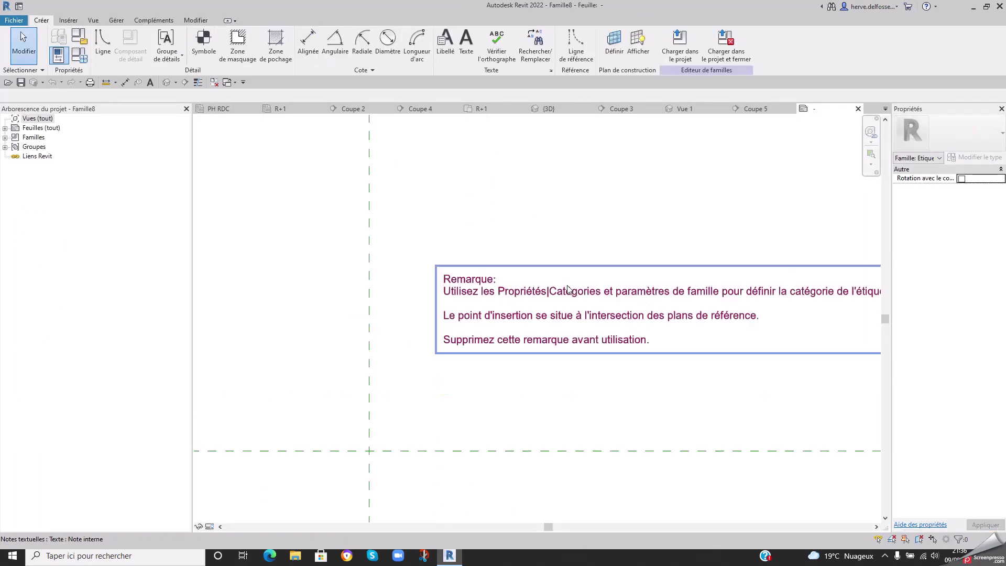
click(466, 289)
key(Delete)
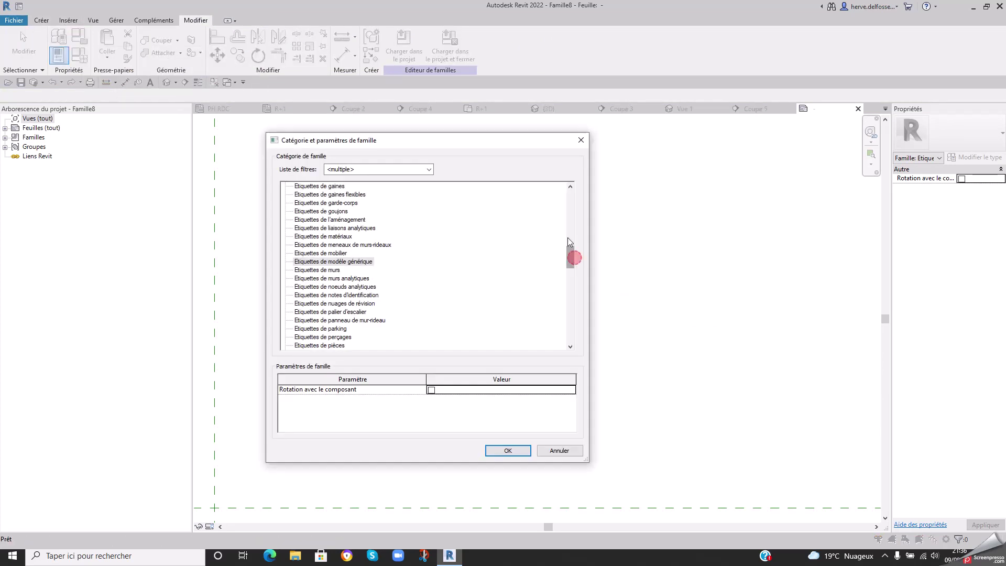
- Set the family category to Etiquettes d'ossature and enable Rotation avec le composant
drag(571, 252, 577, 202)
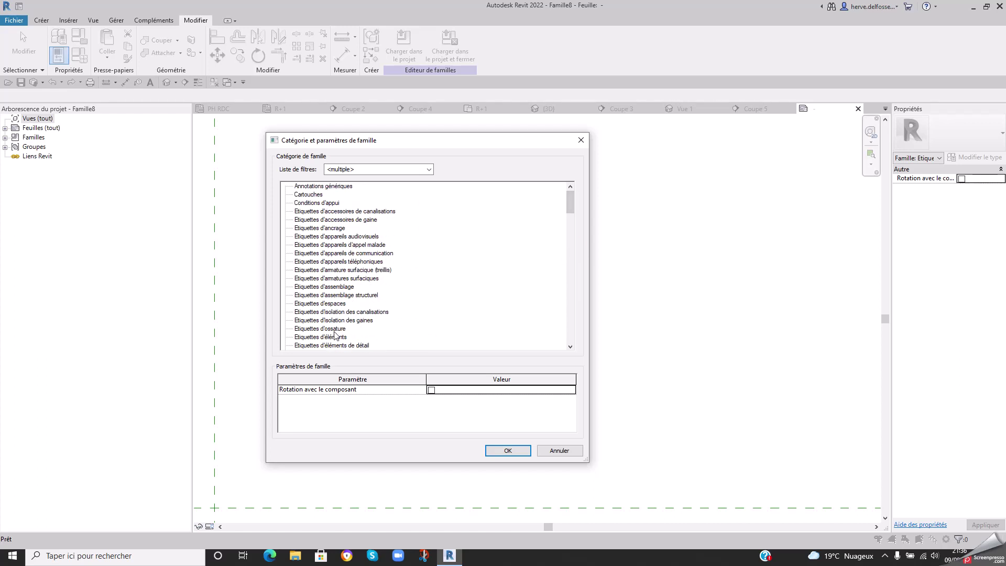
click(333, 329)
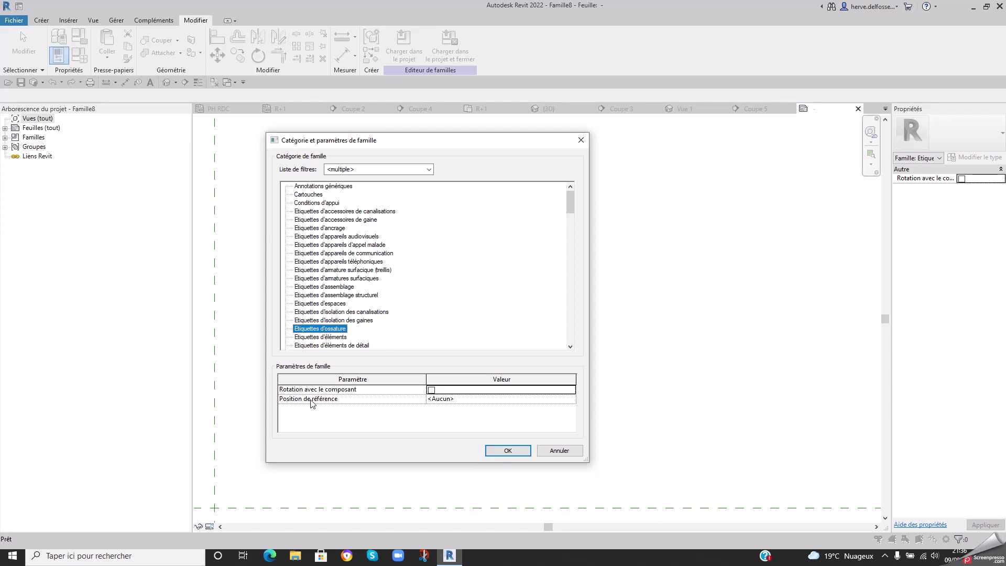
click(431, 391)
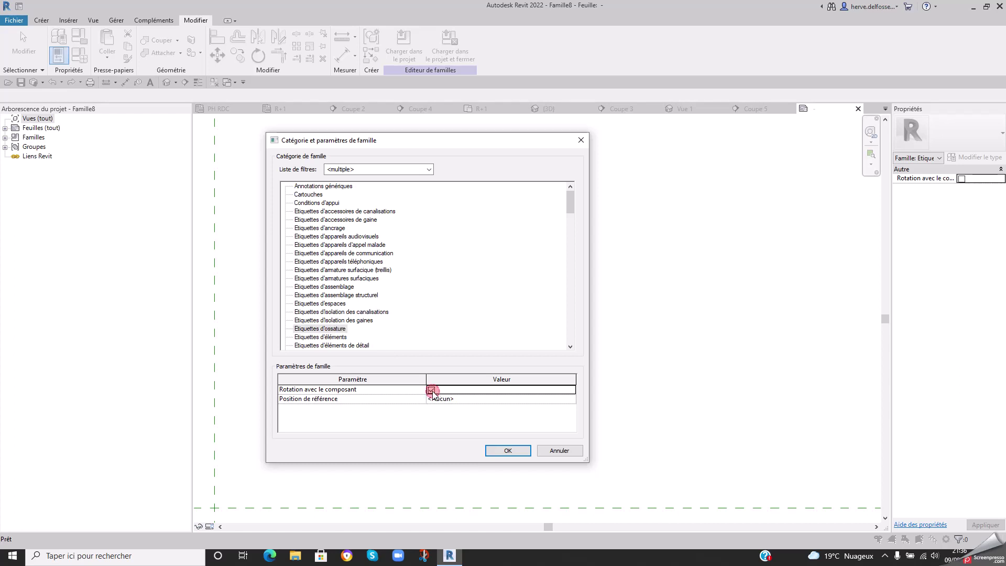
click(519, 454)
- Insert a label on the vertical reference plane, just above its intersection with the horizontal one
mouse_move(446, 434)
middle_down()
mouse_move(613, 306)
mouse_move(580, 301)
middle_up()
mouse_move(461, 377)
middle_down()
mouse_move(550, 343)
mouse_move(544, 331)
middle_up()
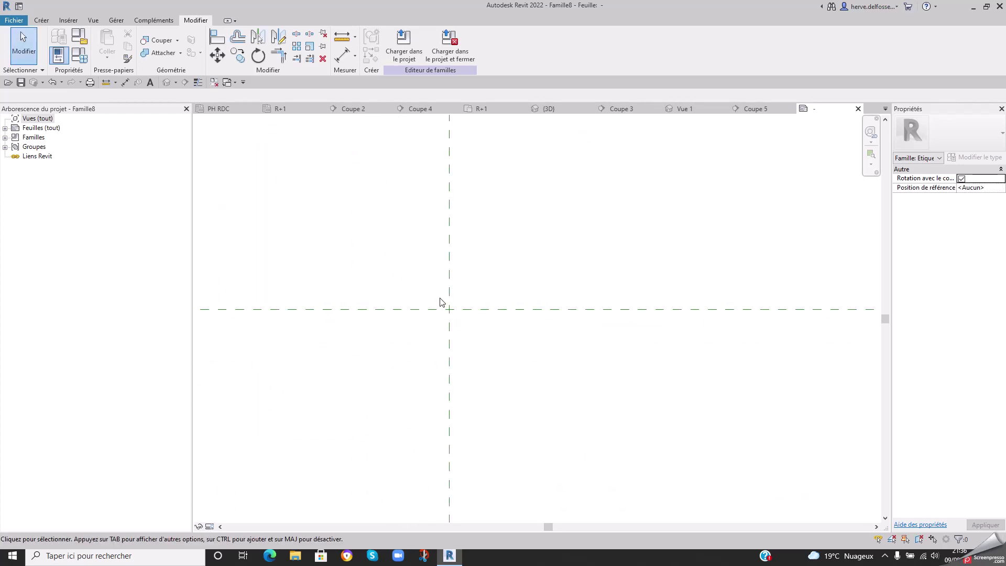
click(42, 20)
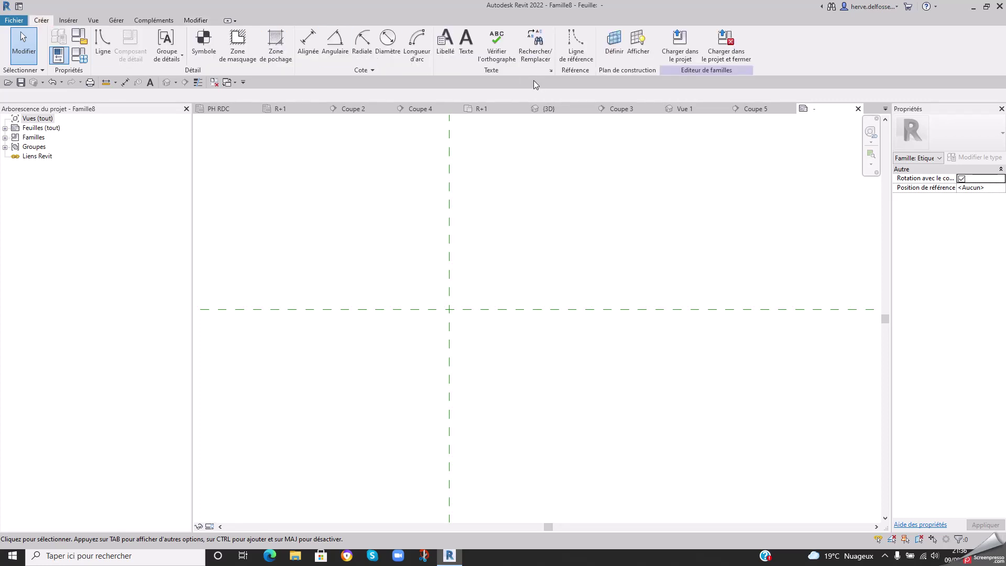
click(445, 50)
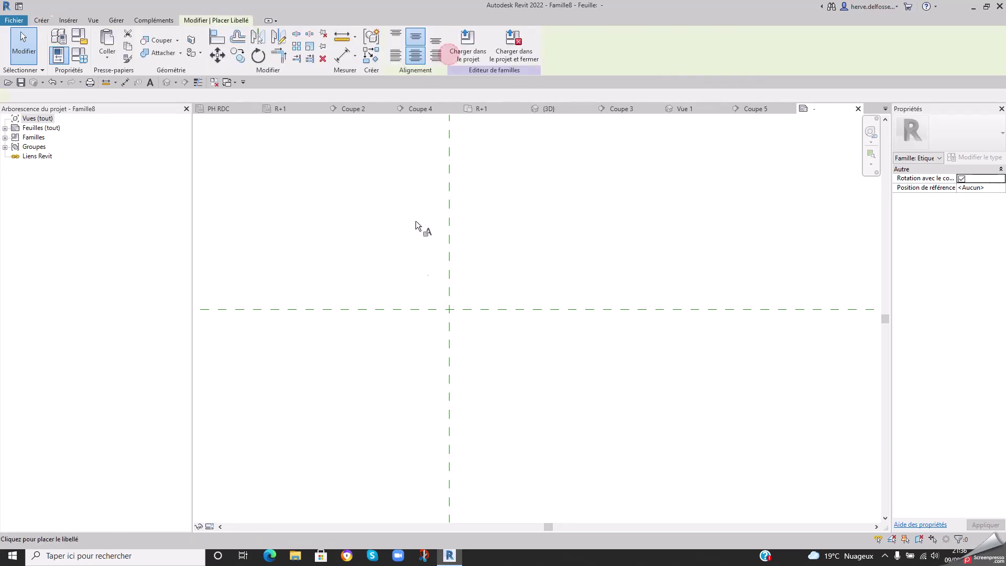
click(449, 302)
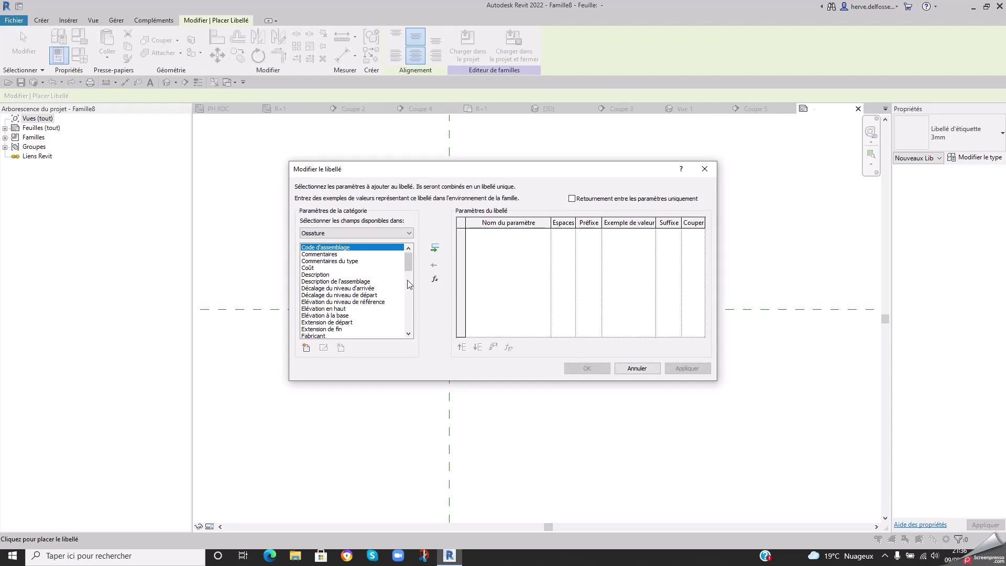
- Add the Identifiant parameter to the label, confirm it and leave the label command
drag(409, 262, 409, 289)
click(307, 348)
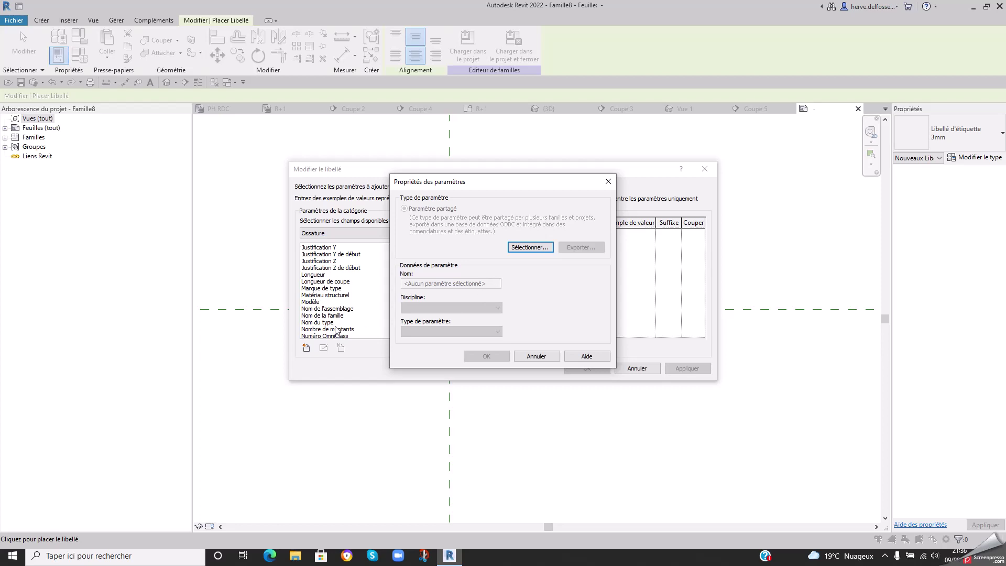
key(Escape)
drag(408, 288, 398, 310)
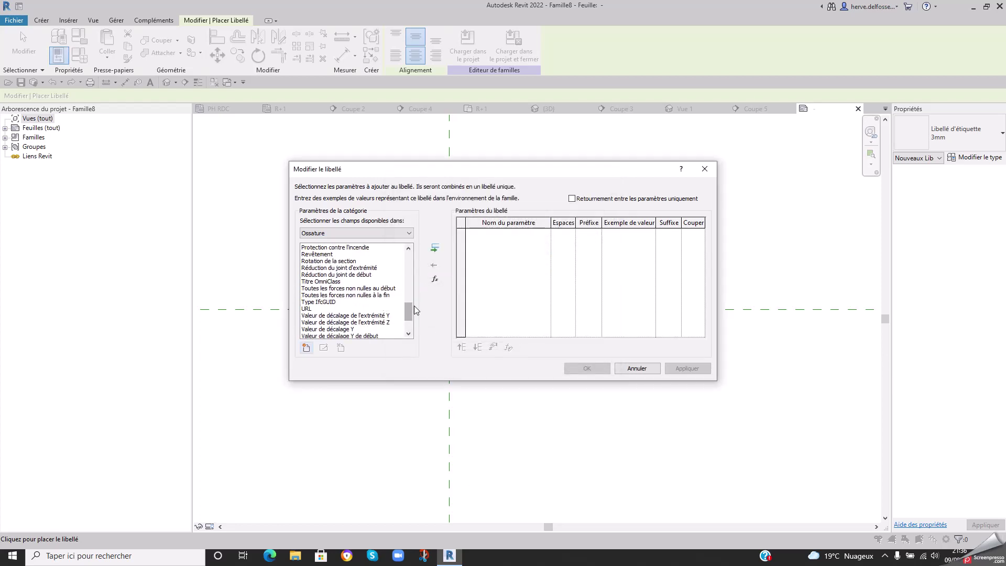
drag(409, 313, 409, 276)
click(325, 288)
click(434, 248)
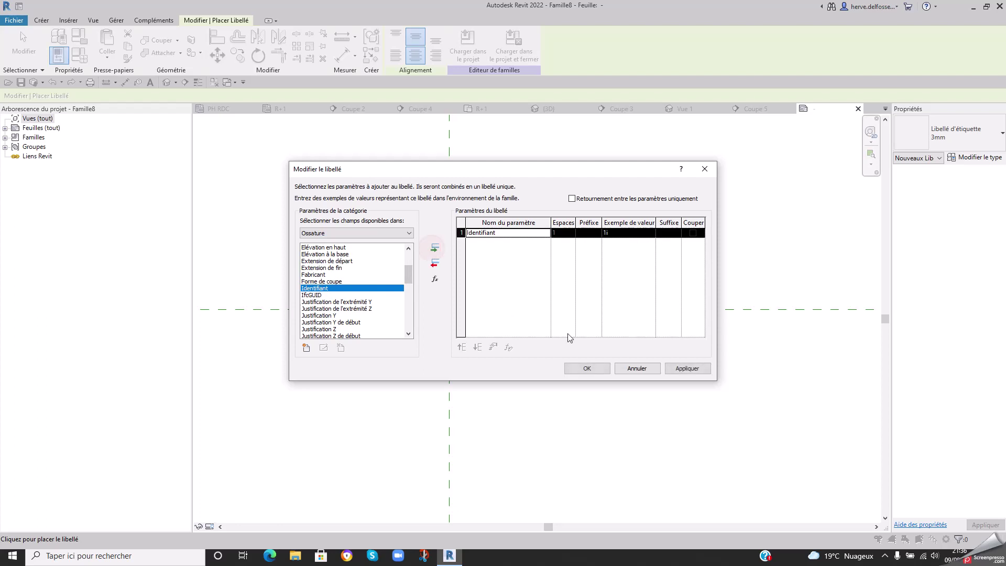
click(587, 368)
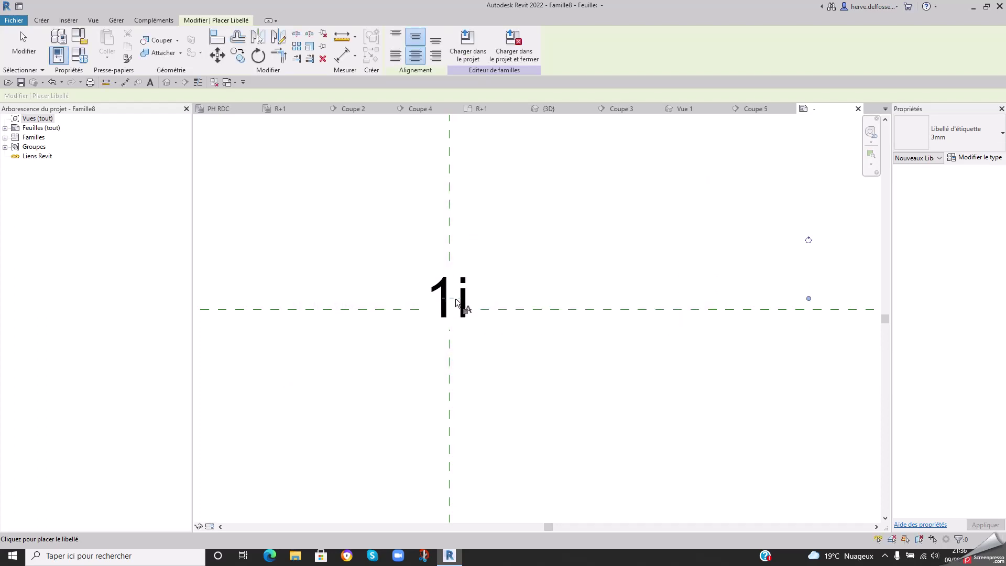
key(Escape)
key(Escape)
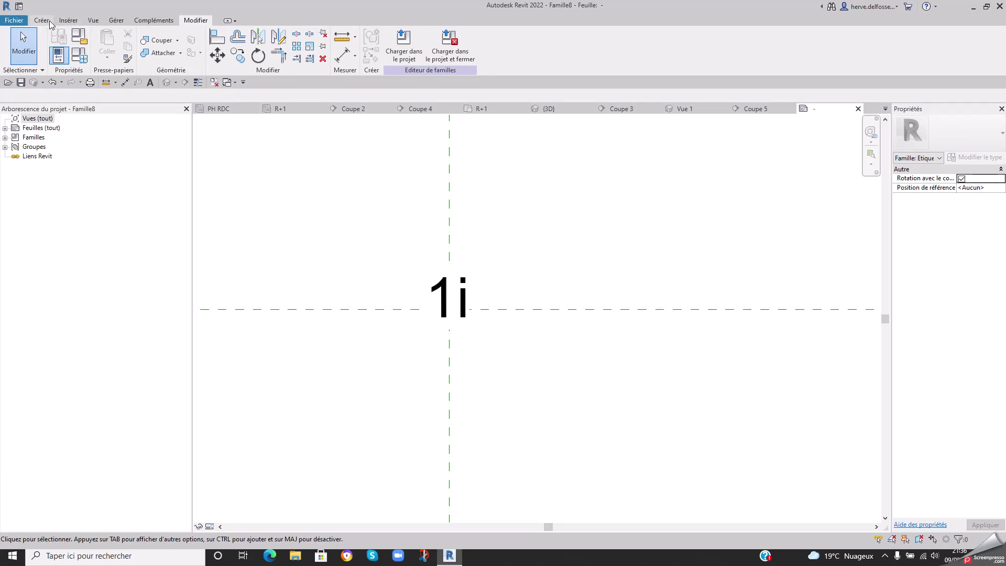
- Insert a second label below and slightly right of the Identifiant label
click(42, 20)
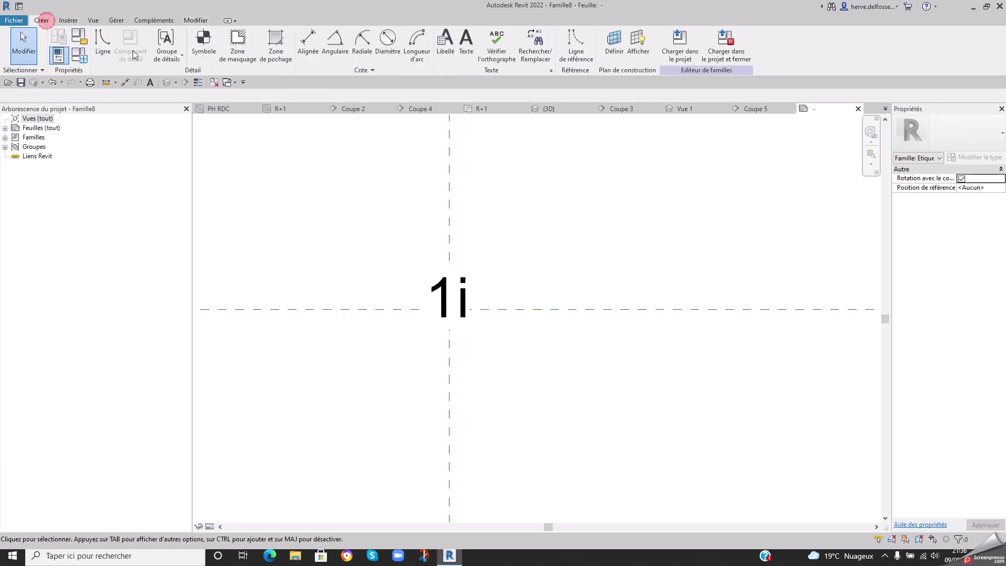
click(444, 42)
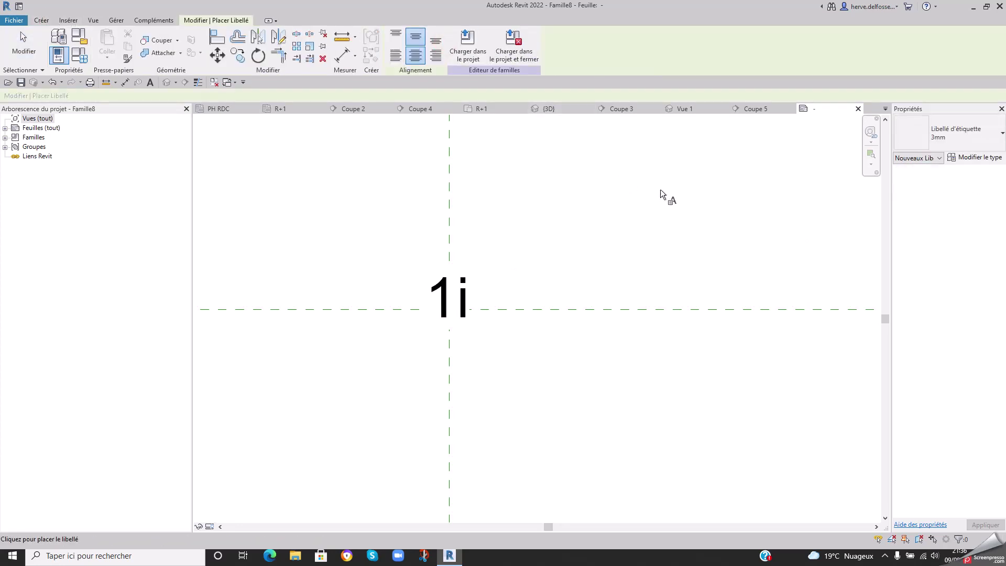
click(511, 397)
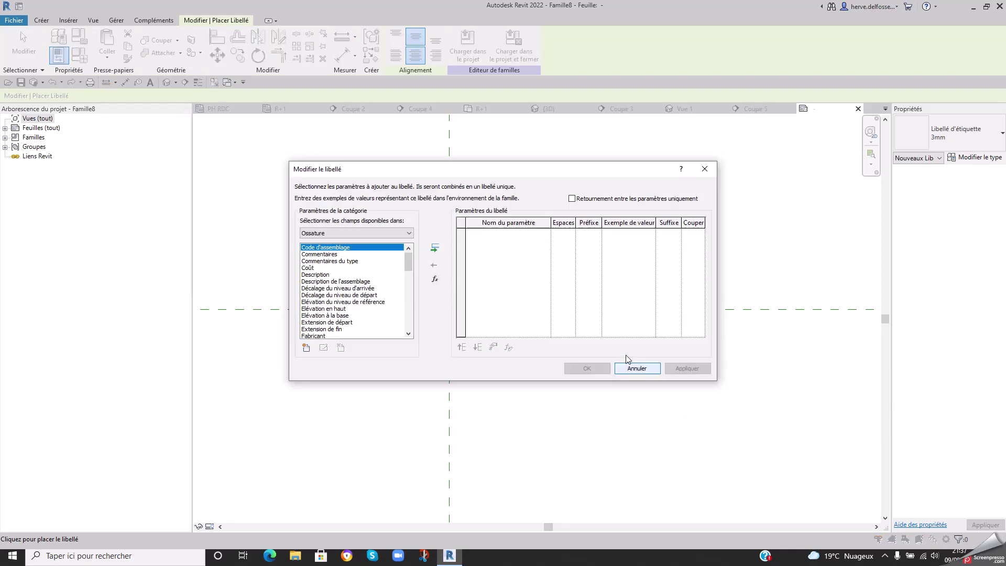
- Load the shared parameter b from the Str group and add it to the second label
drag(408, 269, 407, 295)
click(307, 348)
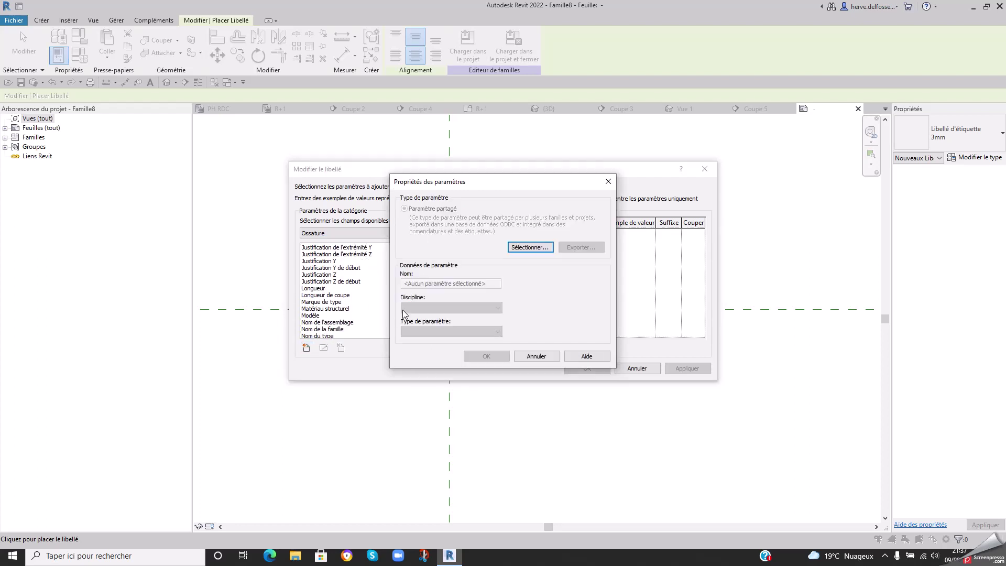
click(523, 248)
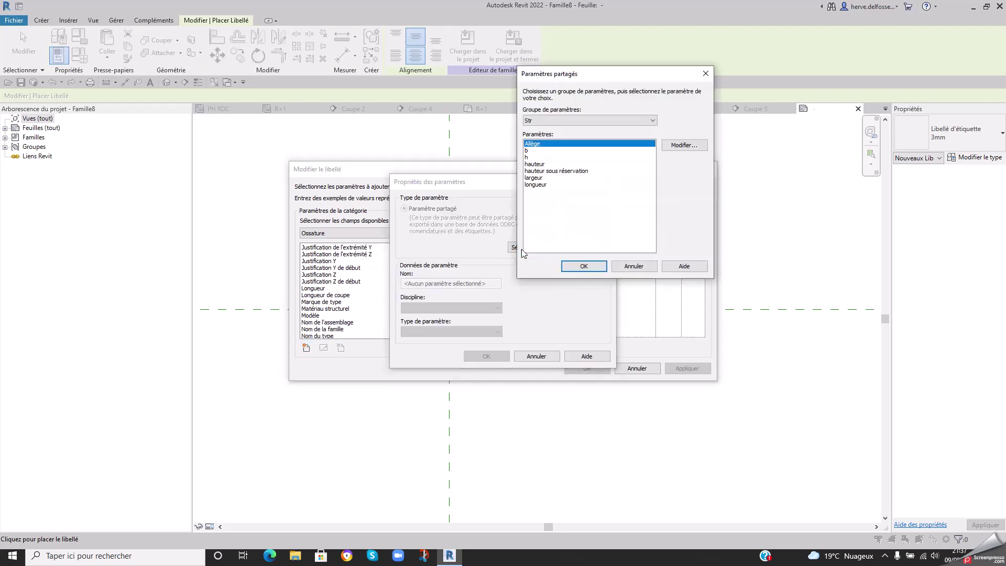
click(529, 152)
click(583, 264)
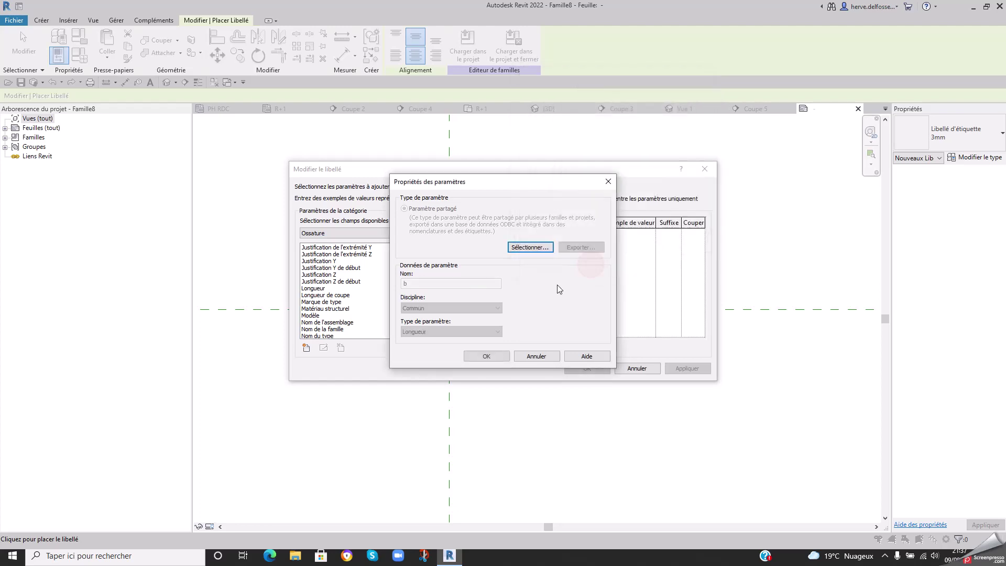
click(491, 356)
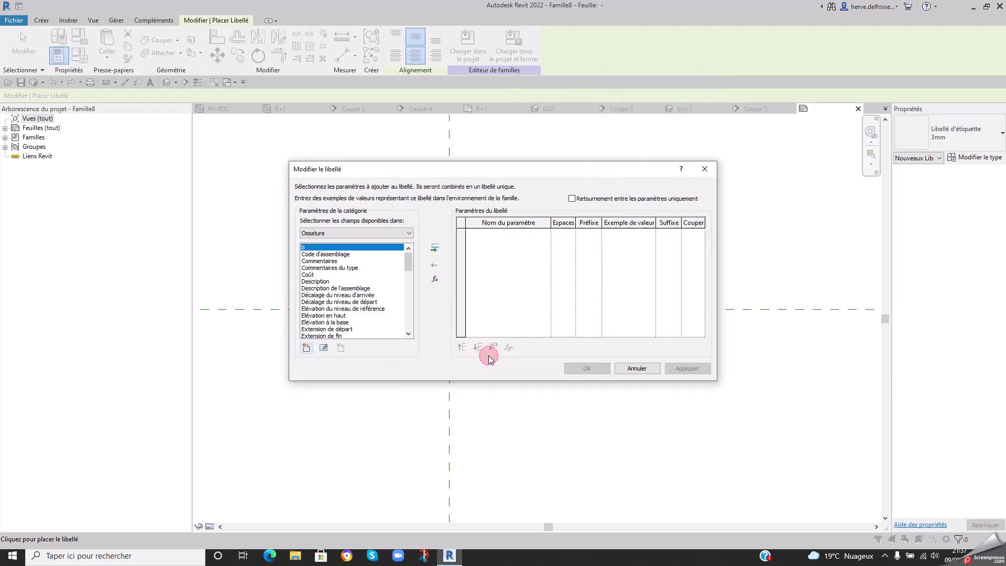
click(435, 249)
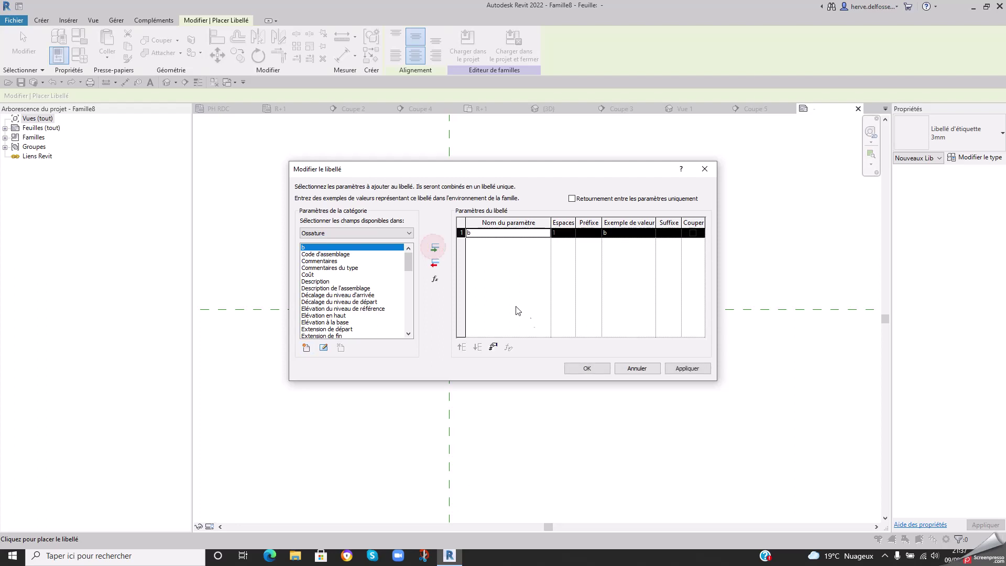
- Load the shared parameter h from the Str group and add it to the label after b
click(306, 348)
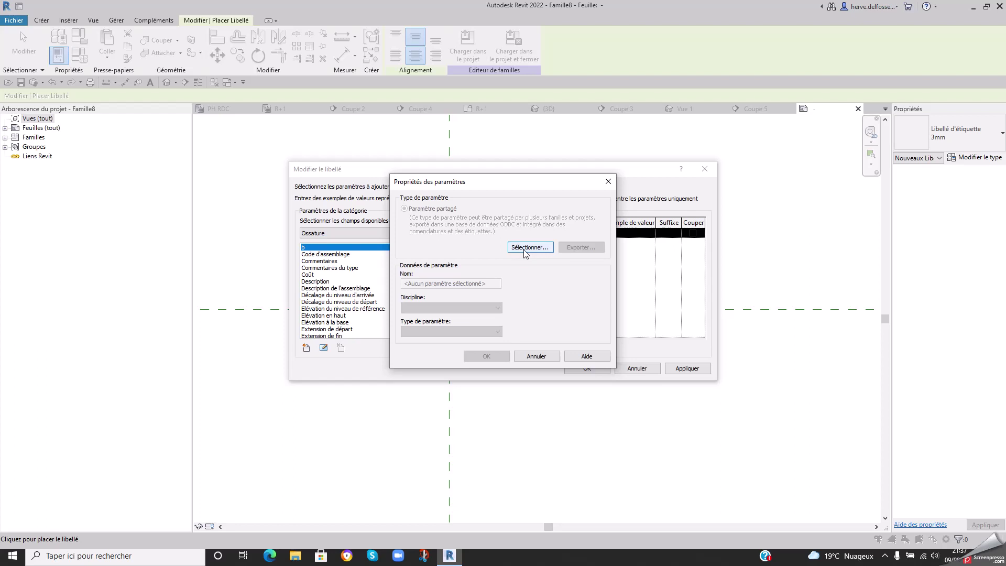
click(526, 254)
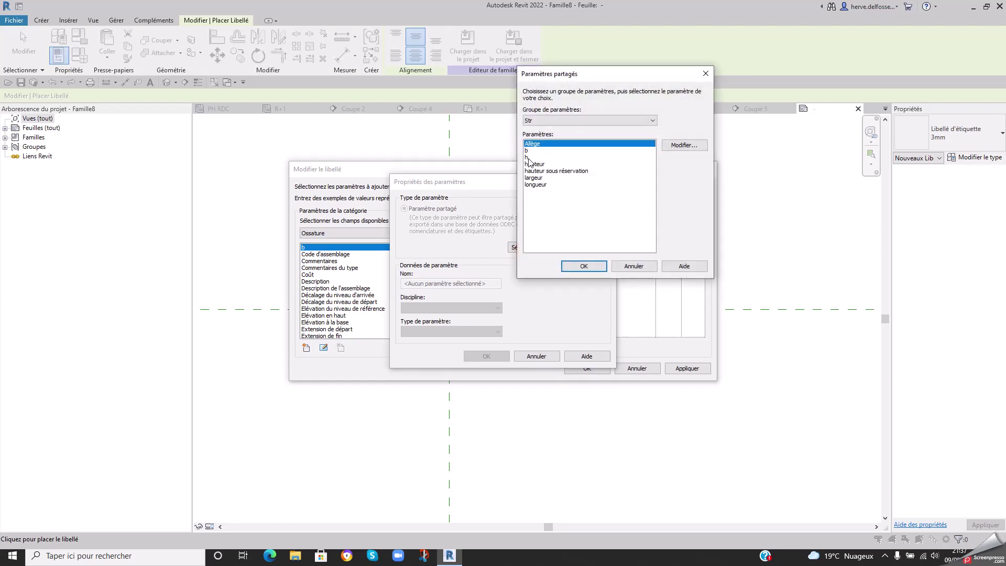
click(530, 158)
click(584, 266)
click(478, 356)
click(435, 248)
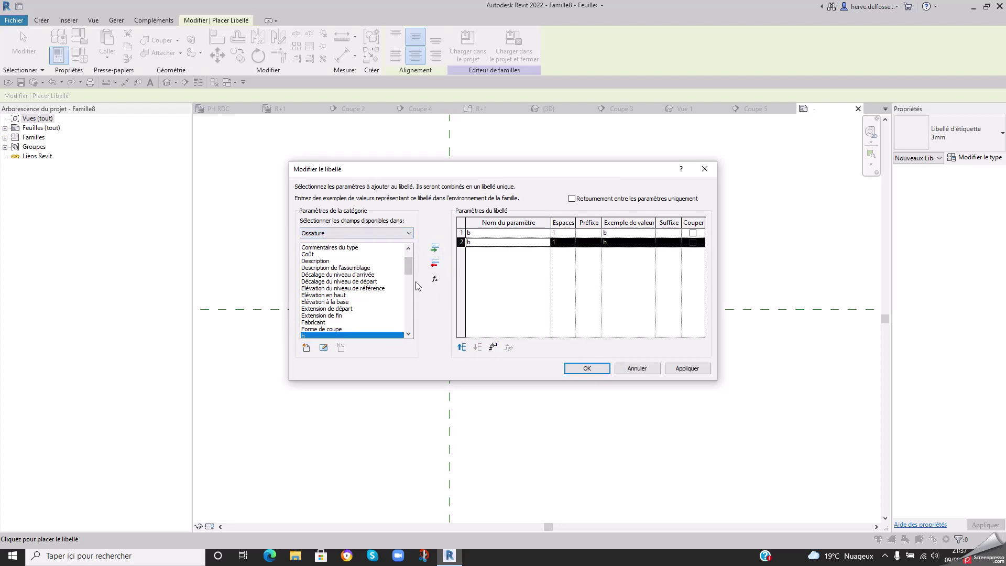
- Add the Elévation à la base parameter to the label after h
mouse_move(406, 266)
mouse_down()
mouse_move(400, 303)
mouse_move(406, 270)
mouse_up()
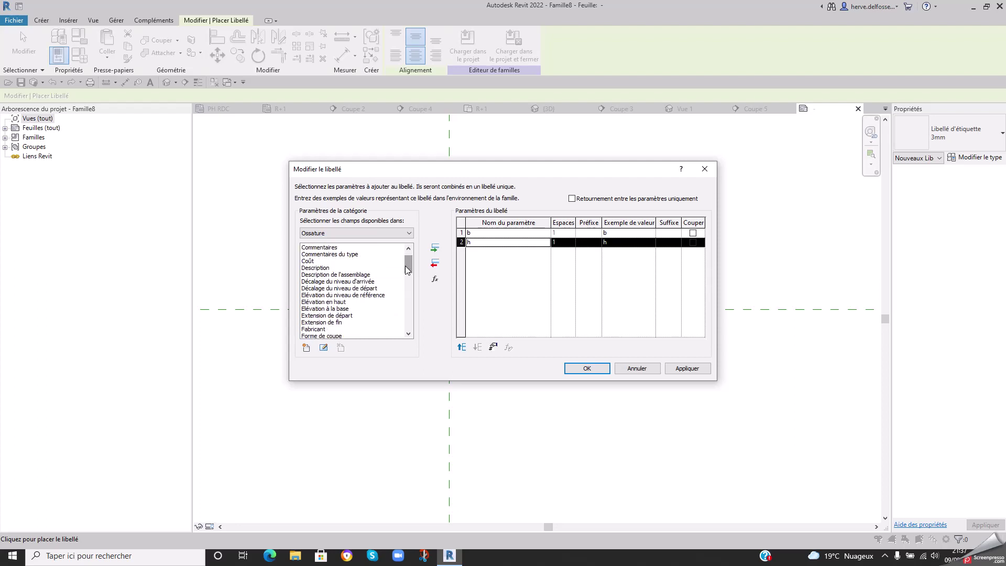
click(342, 309)
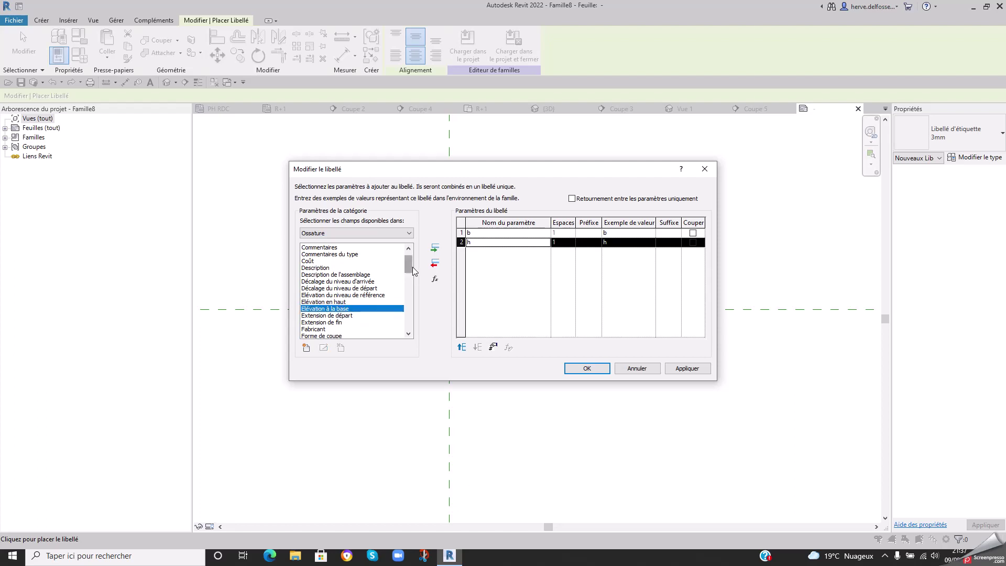
click(435, 248)
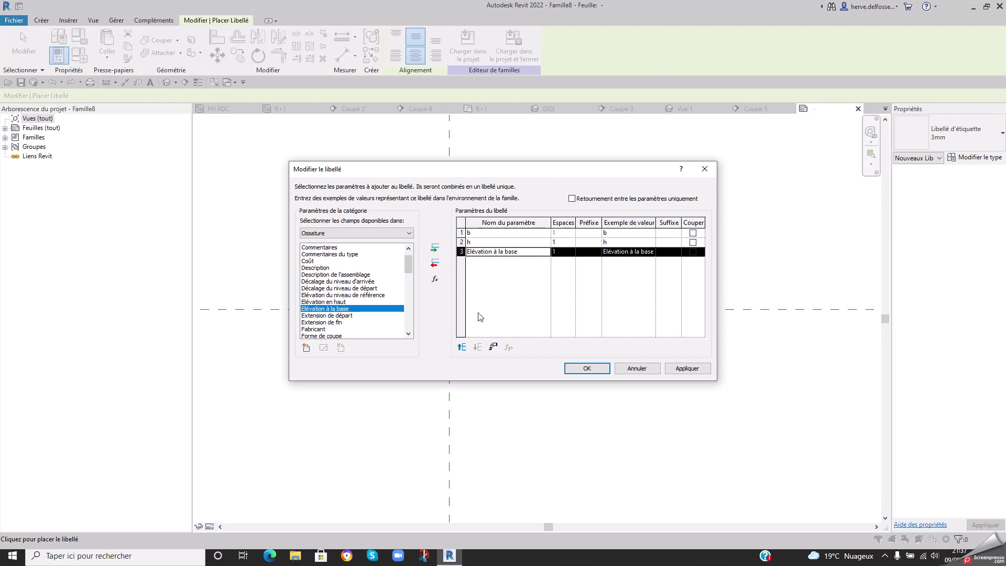
- Format the b parameter without project settings, in centimetres with trailing zeros suppressed
click(500, 234)
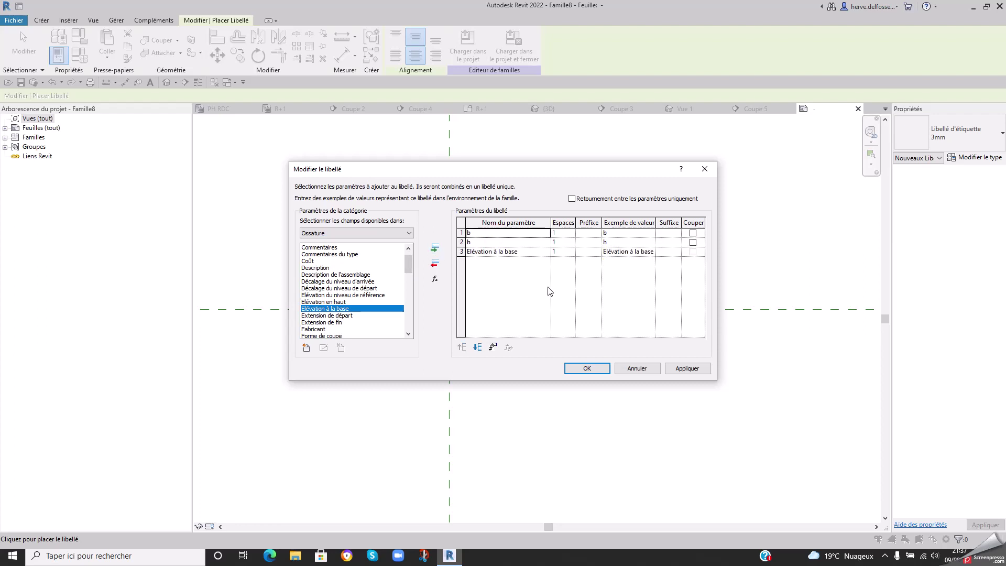
click(493, 347)
click(425, 204)
click(493, 220)
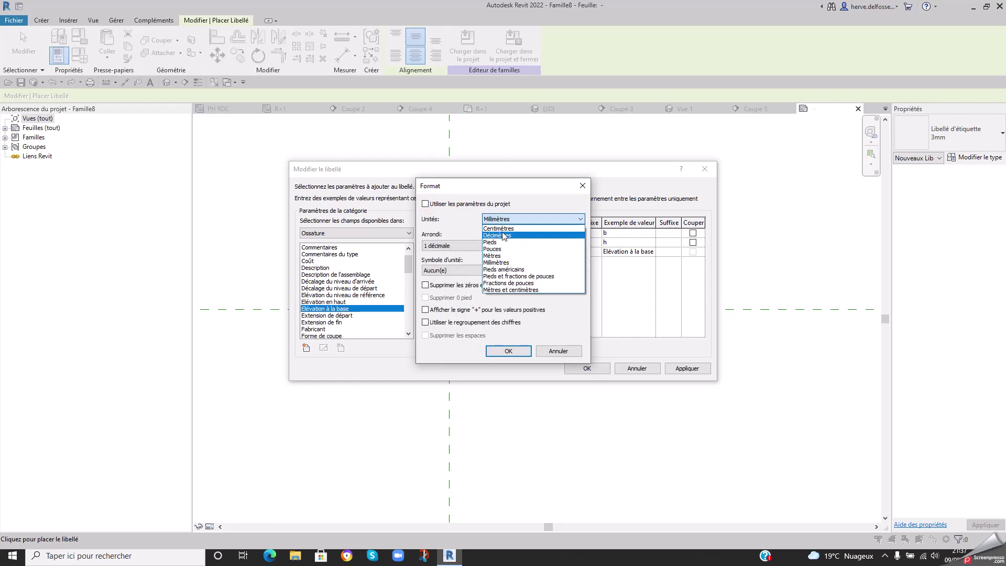
click(502, 229)
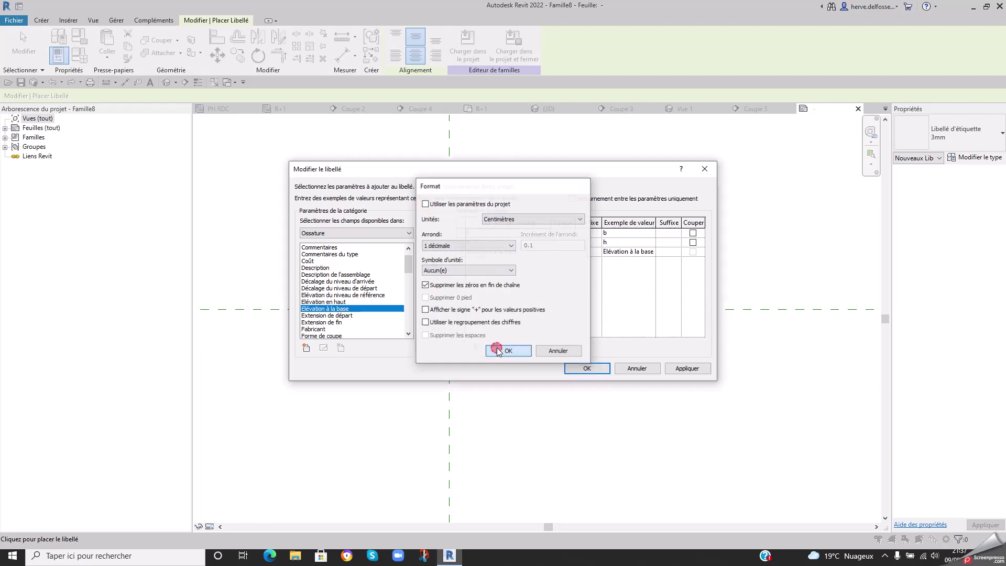
click(508, 352)
- Override the project settings for the h parameter's format, using centimetres and suppressing trailing zeros
click(493, 243)
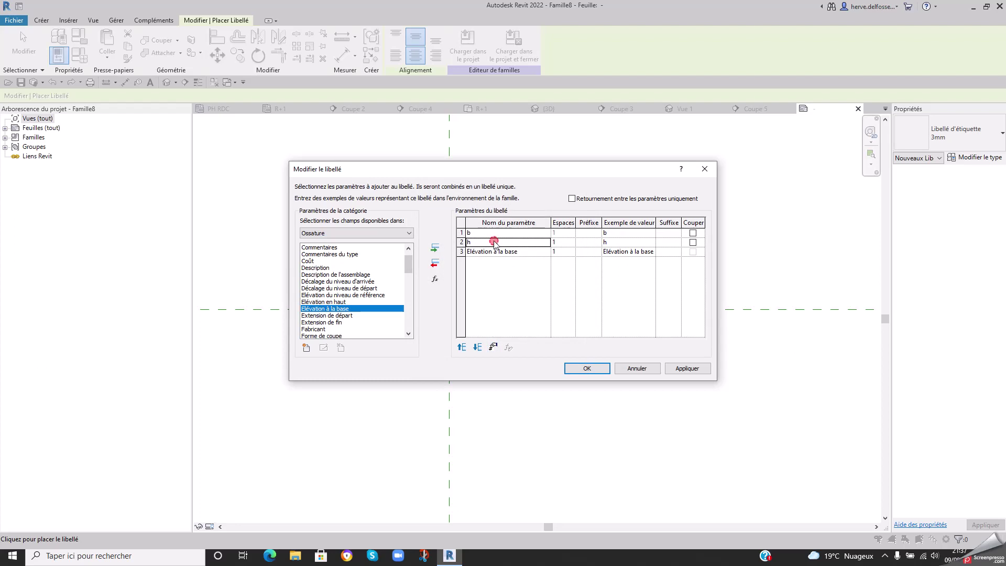
click(494, 348)
click(426, 204)
click(529, 219)
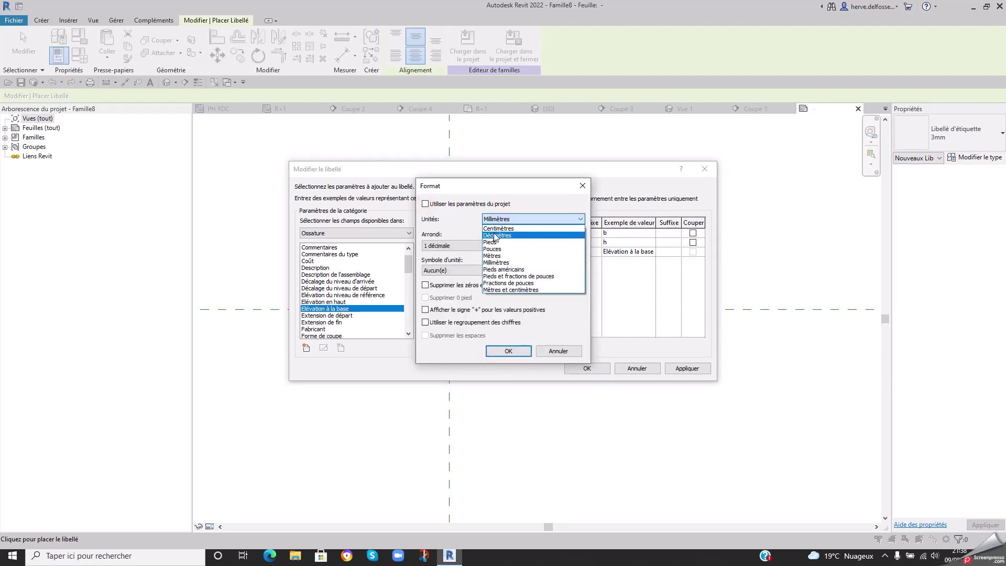
click(496, 229)
click(425, 286)
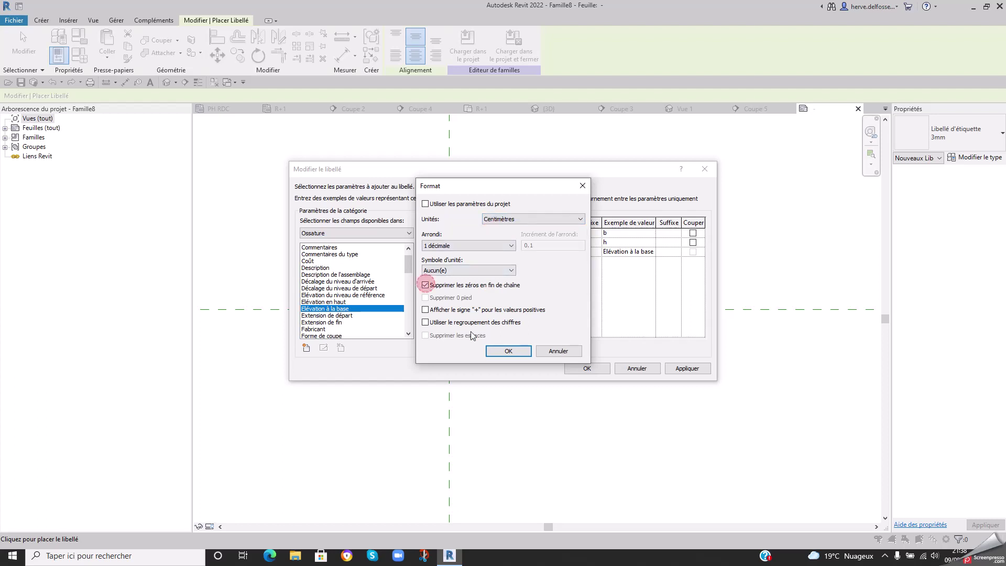
click(501, 350)
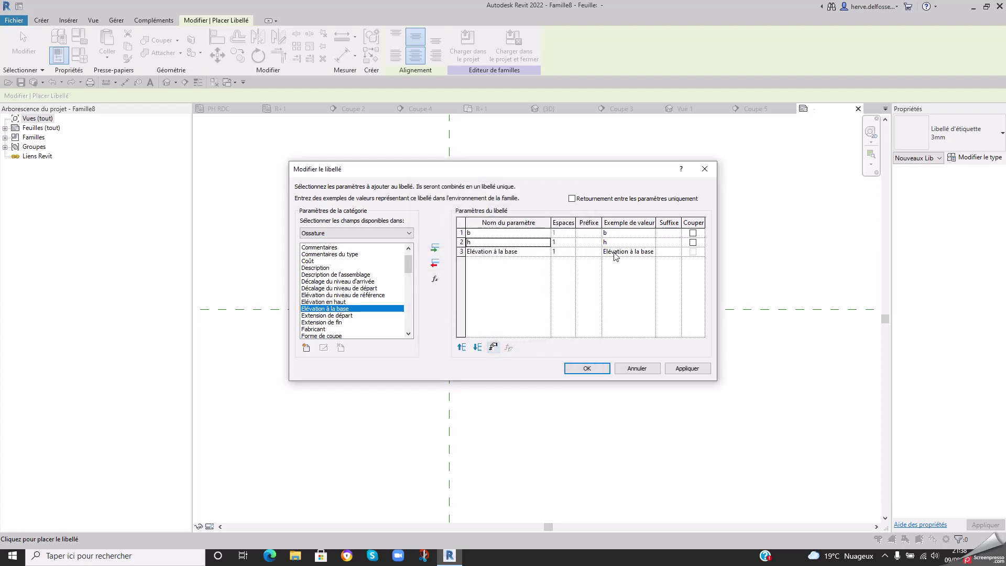
- Format Elévation à la base in metres, independent of the project settings, adjusting its rounding and showing a plus sign for positive values
click(509, 252)
click(492, 348)
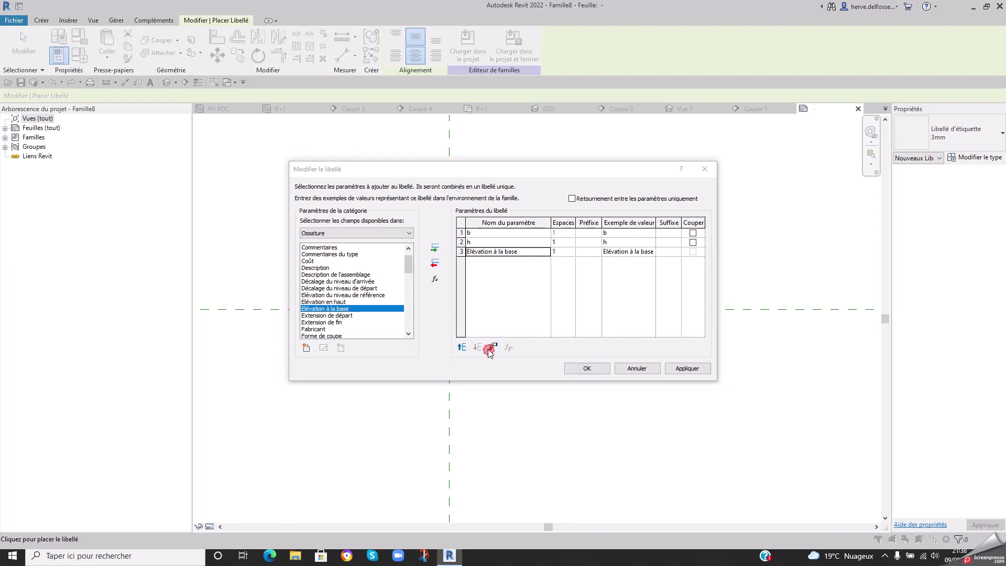
click(426, 203)
click(532, 219)
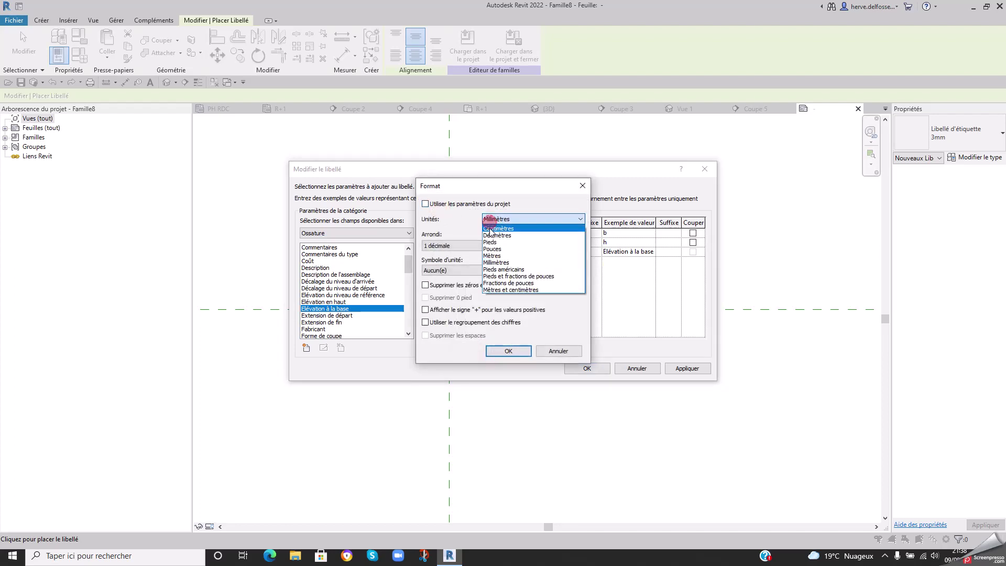
click(492, 255)
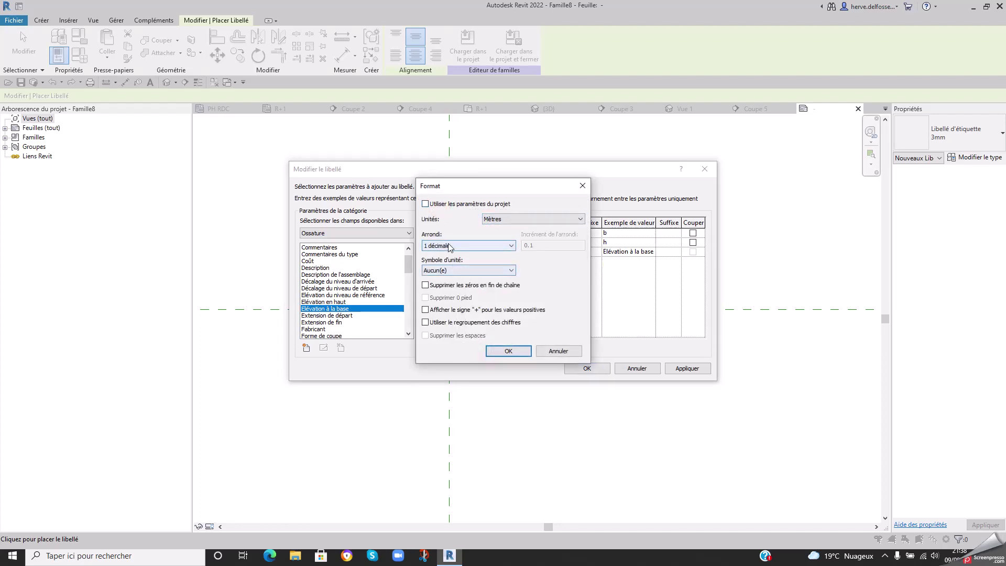
click(466, 246)
click(438, 289)
click(425, 310)
click(506, 351)
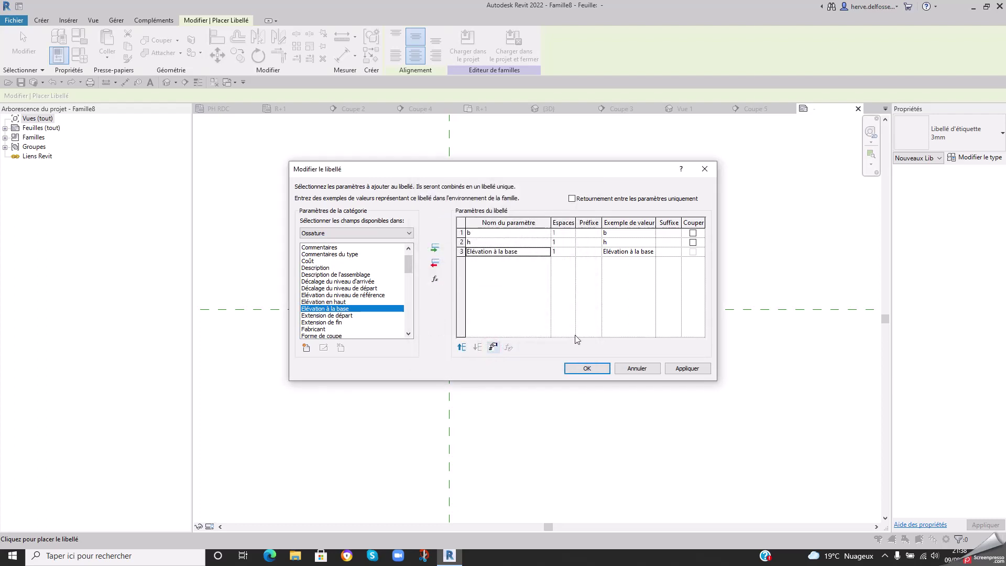
- Give b the suffix x and h the suffix ht, and set the spaces before h to 0
click(666, 233)
click(665, 242)
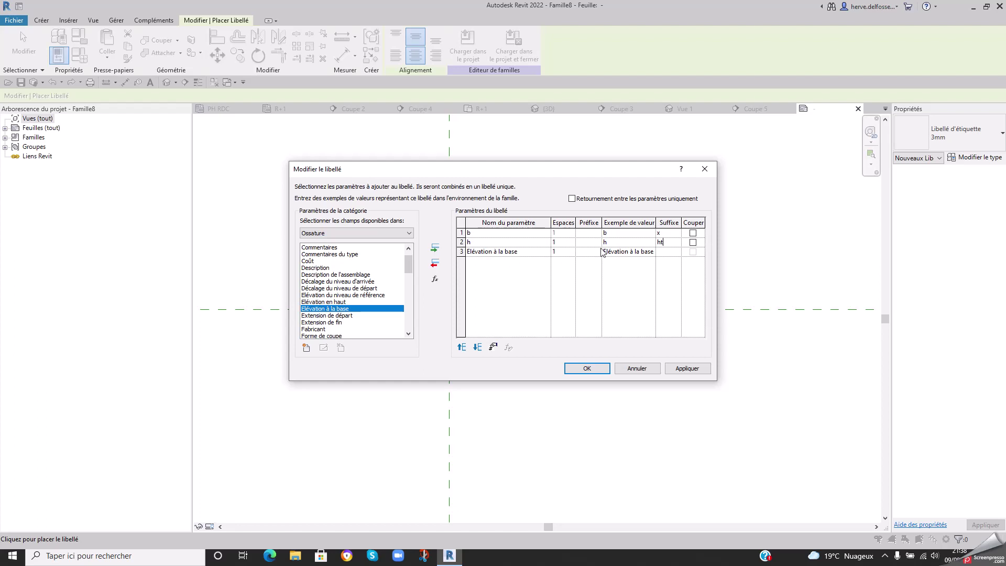
click(565, 243)
- Remove the Elévation à la base parameter from the label, accept the label definition and finish placing labels
click(597, 252)
click(579, 251)
click(667, 254)
click(516, 254)
click(441, 266)
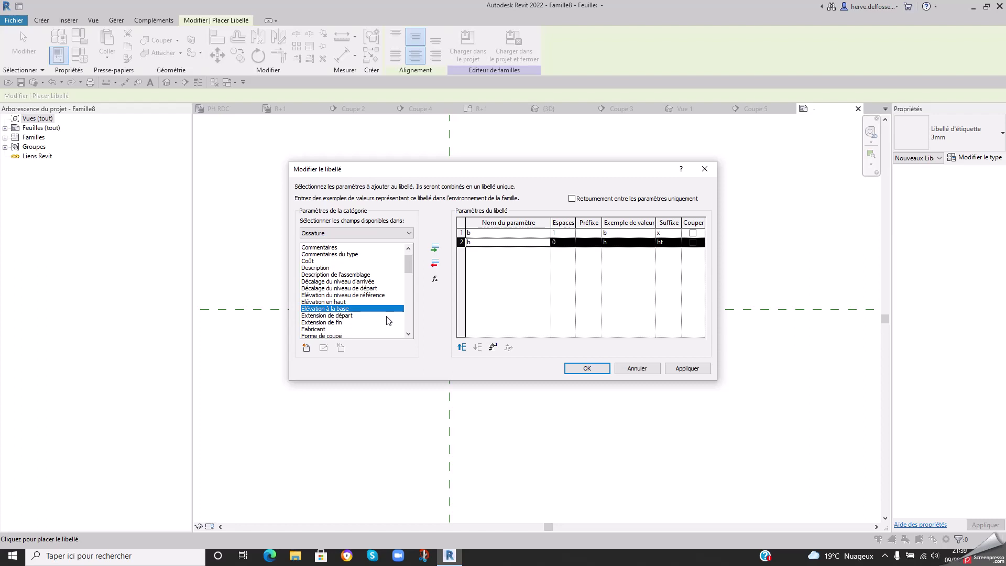
click(587, 368)
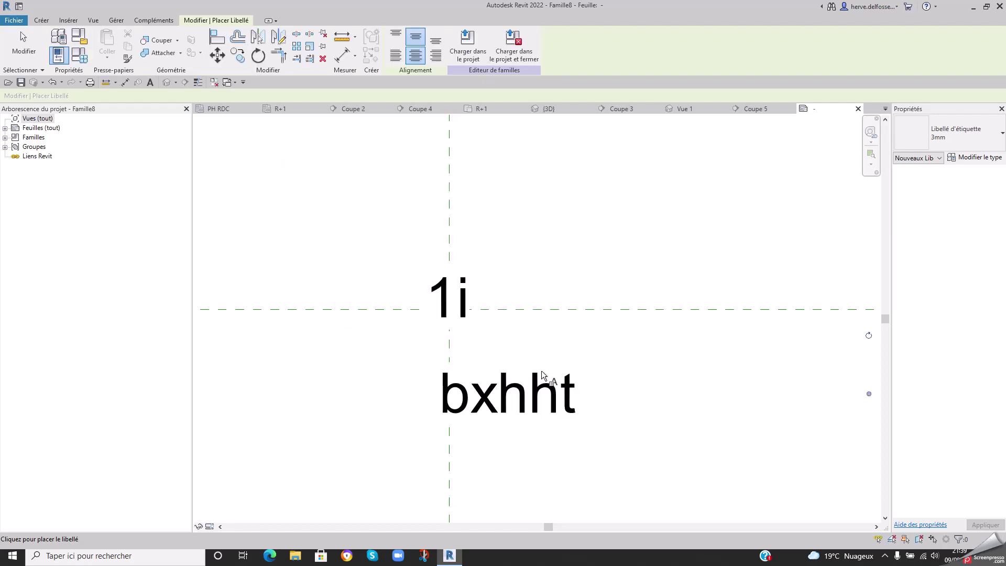
click(641, 352)
click(638, 366)
key(Escape)
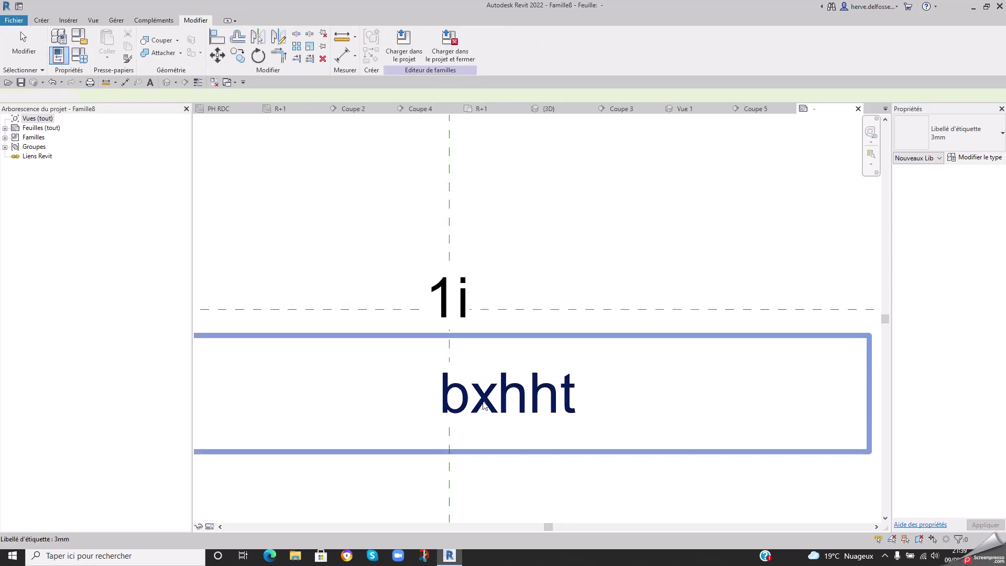
- Edit the section label so the sample values of both b and h are 00
click(472, 380)
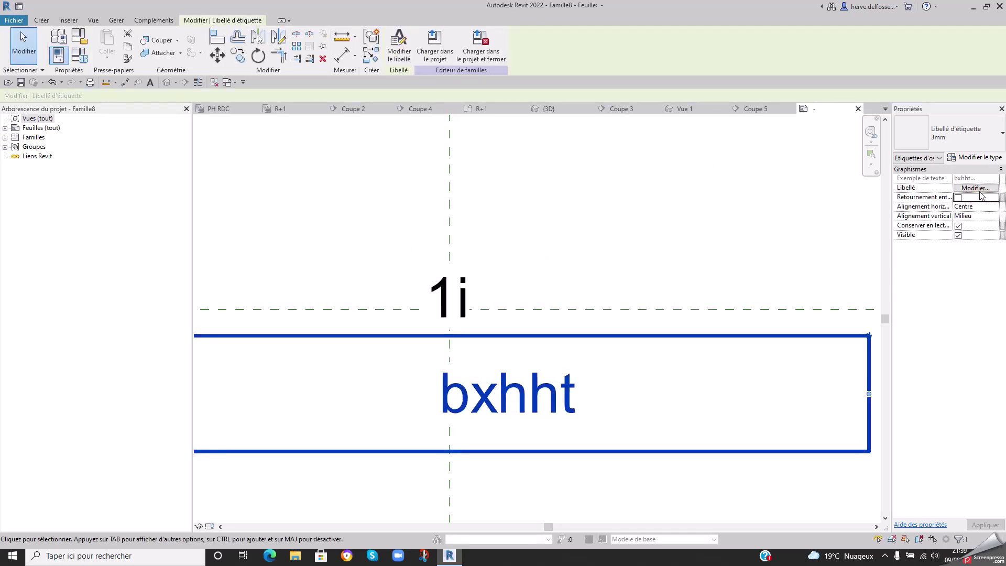
click(976, 188)
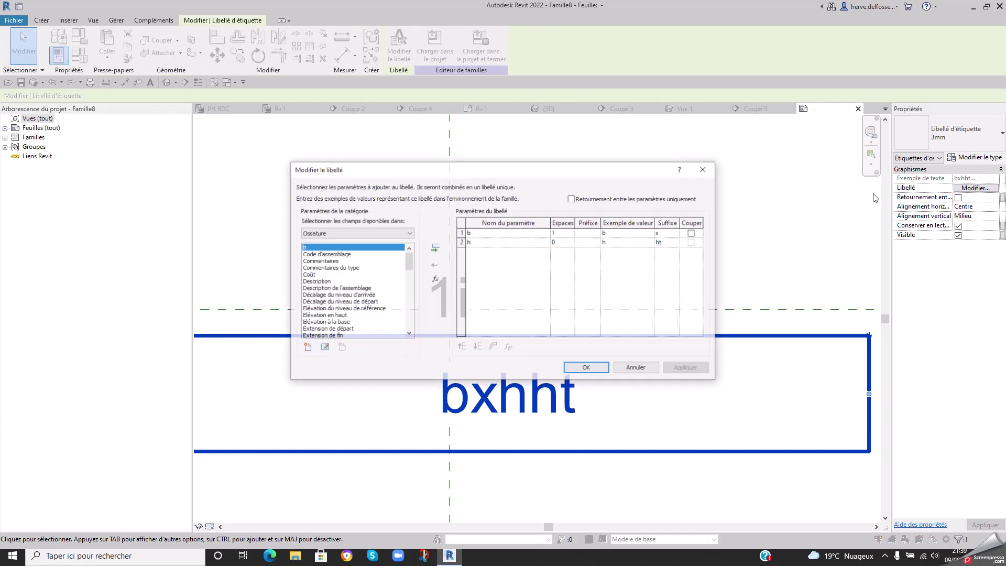
click(628, 232)
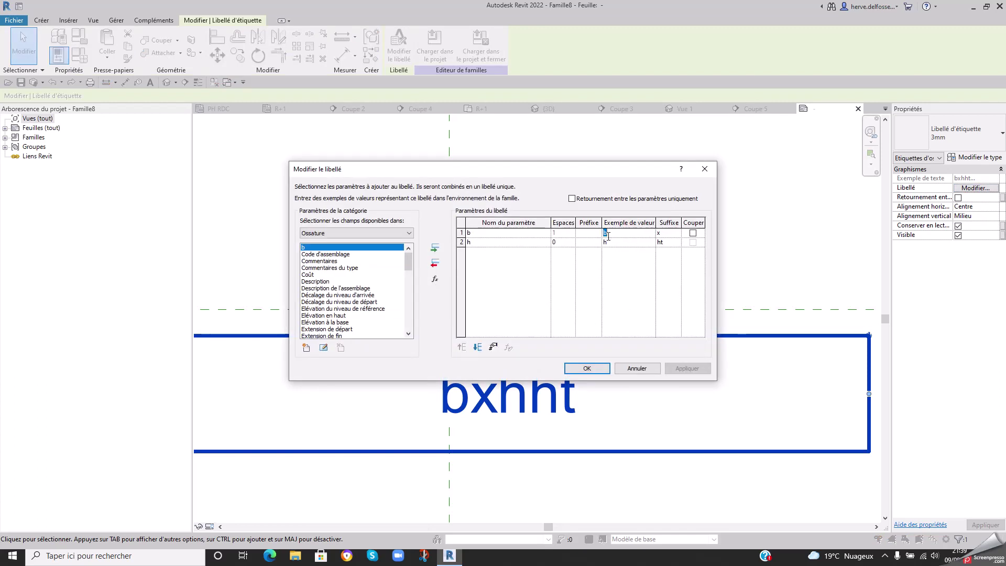
text(00)
click(624, 241)
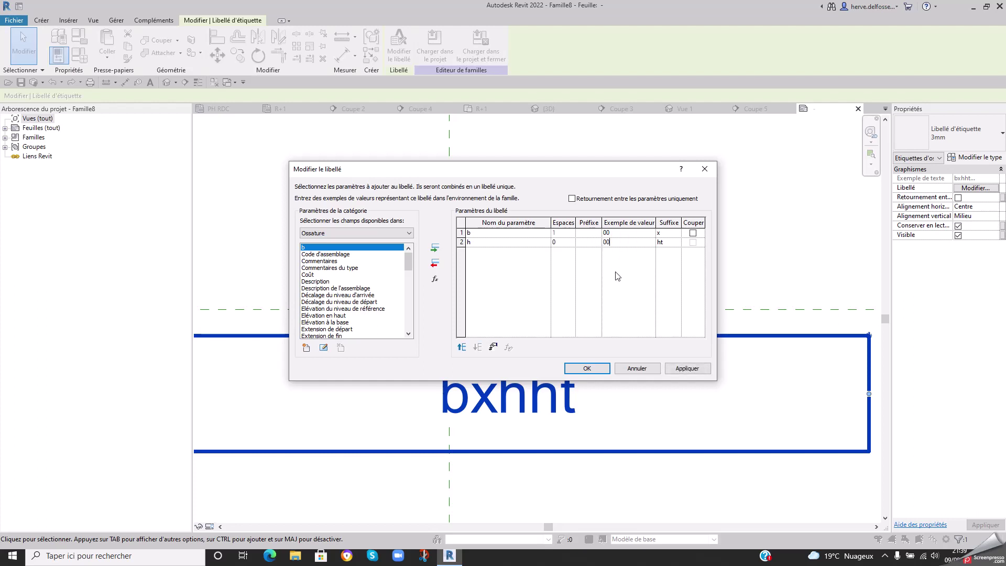
click(581, 368)
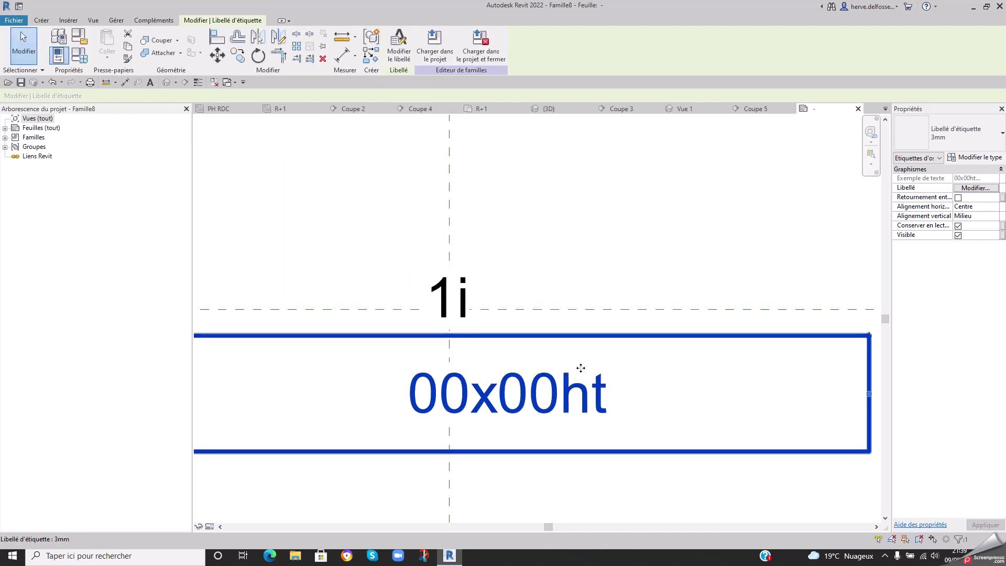
scroll(573, 344, down, 3)
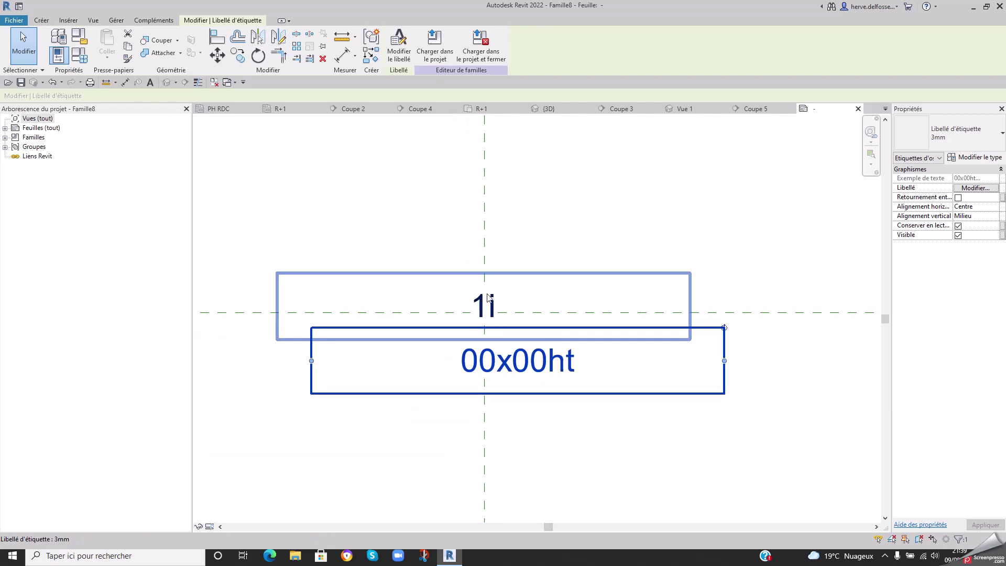
drag(573, 433, 639, 374)
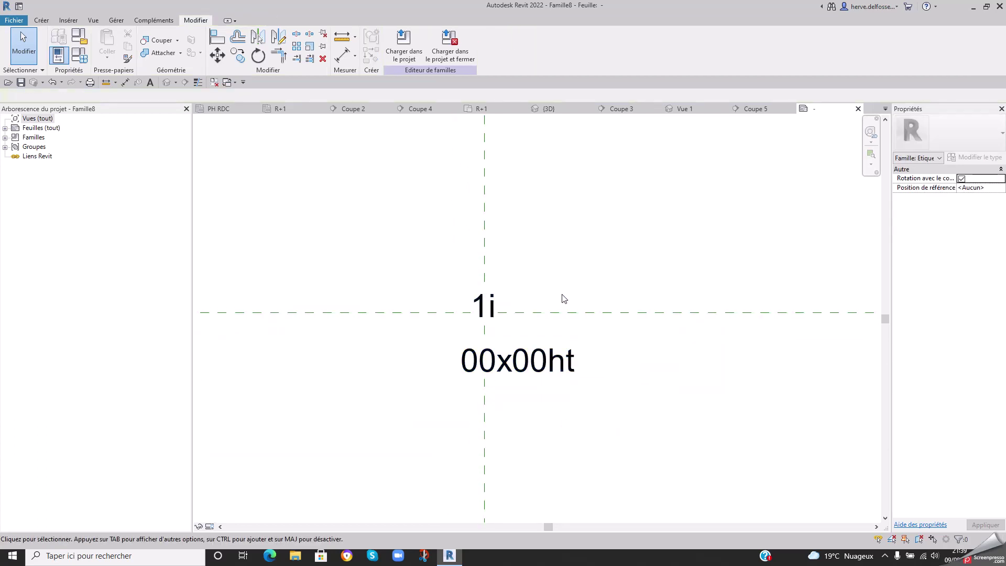
click(525, 268)
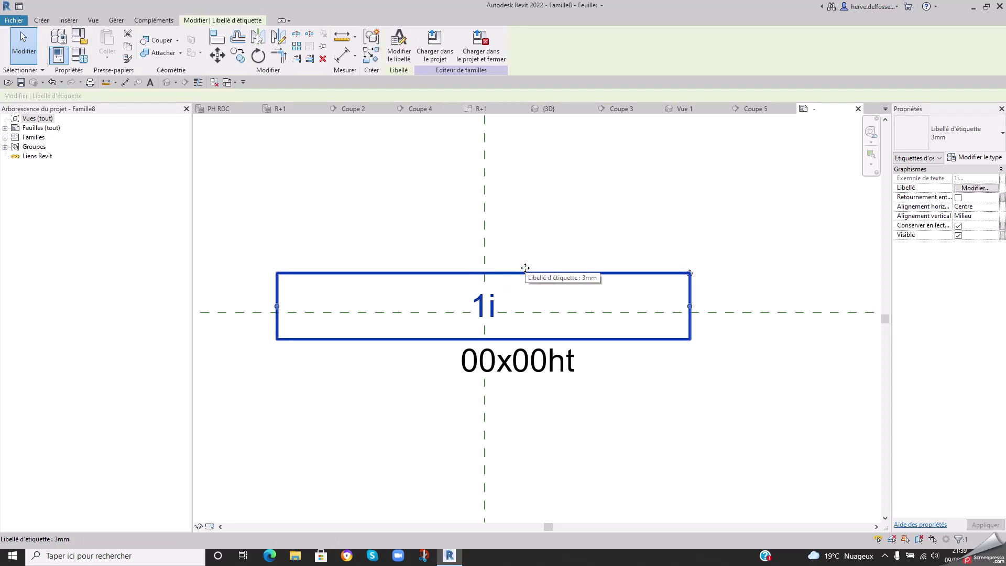
ctrl+click(535, 374)
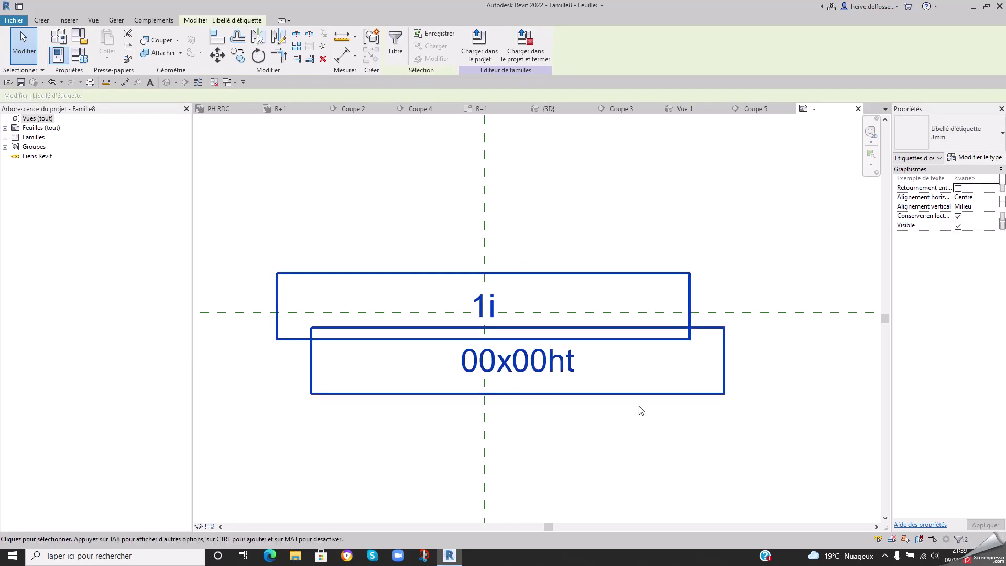
scroll(638, 408, down, 3)
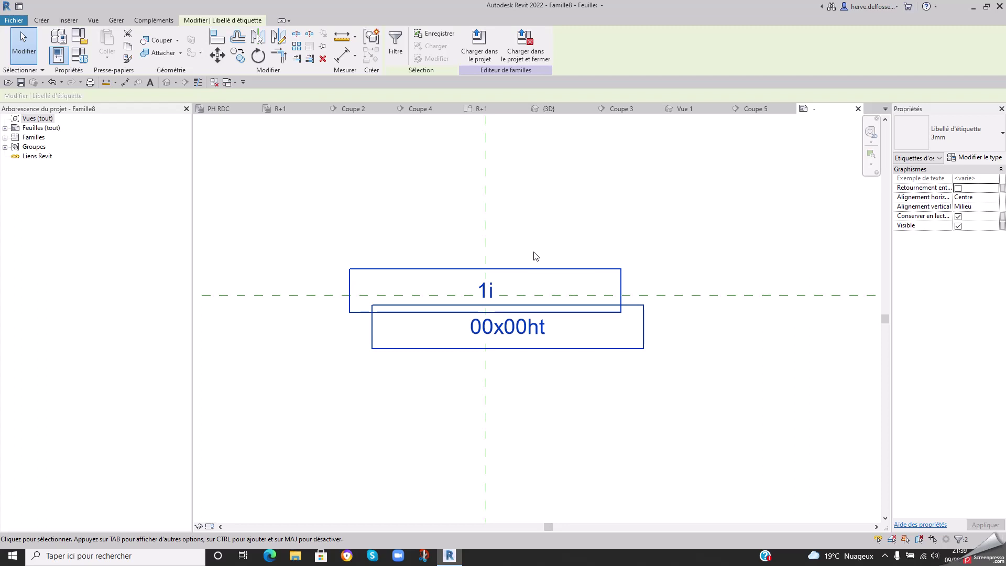
click(238, 38)
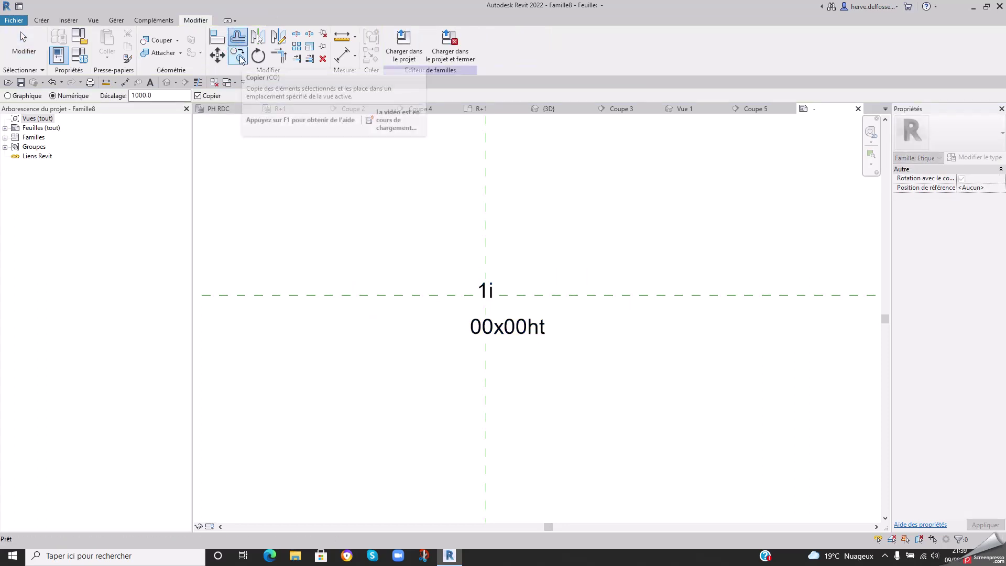
click(379, 192)
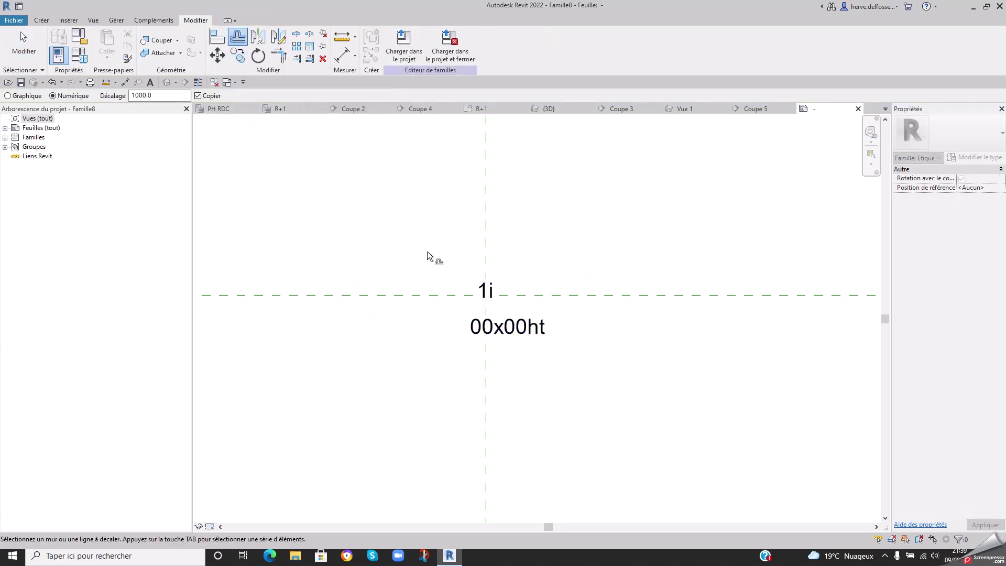
key(Escape)
- Copy the identifier label and the section label together to a free spot above and to the right of the originals
drag(390, 219, 633, 383)
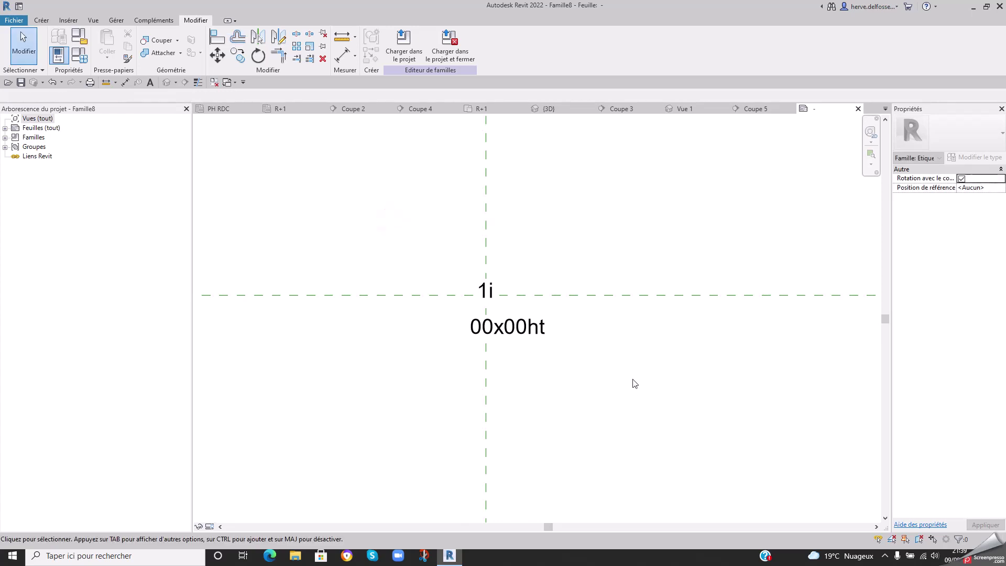
click(545, 350)
ctrl+click(498, 278)
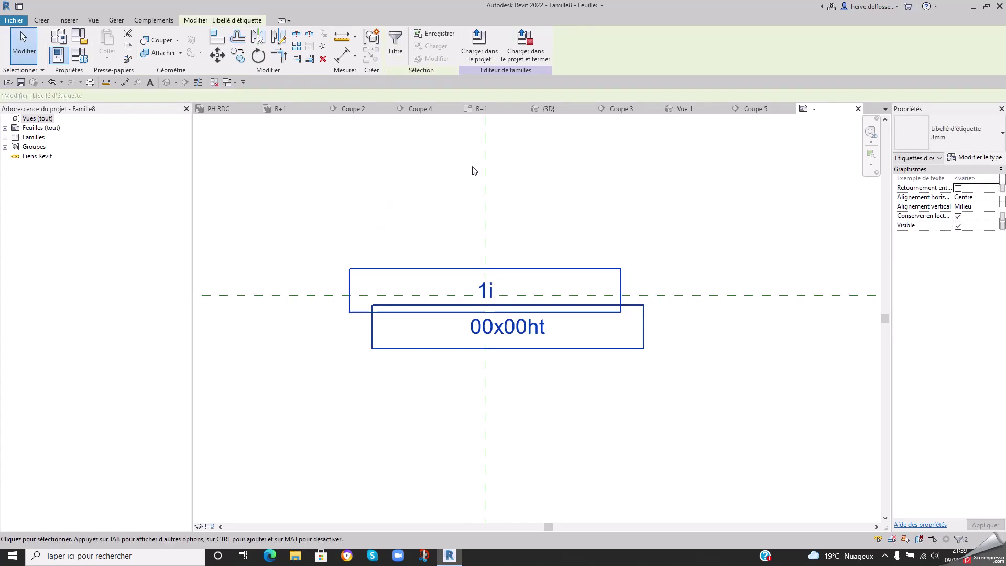
click(244, 57)
click(438, 285)
click(627, 220)
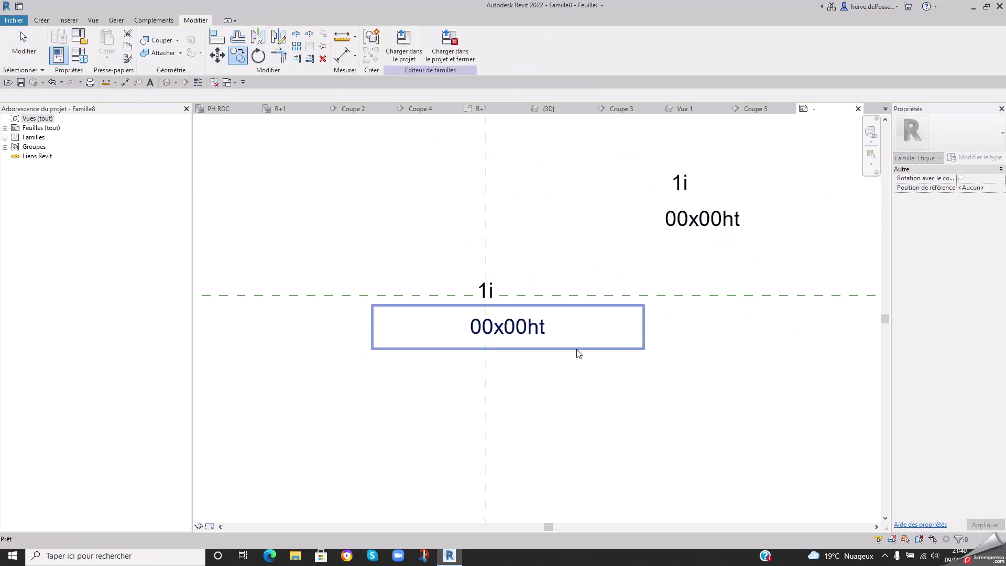
- Set the horizontal alignment of the original identifier label to Droite
click(480, 294)
middle_drag(577, 341, 475, 338)
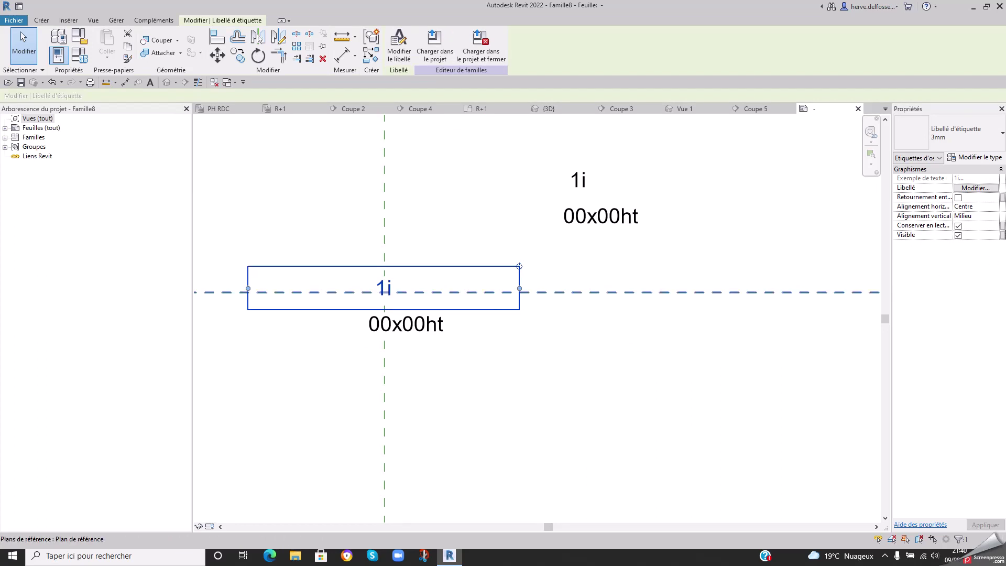
click(997, 210)
click(967, 217)
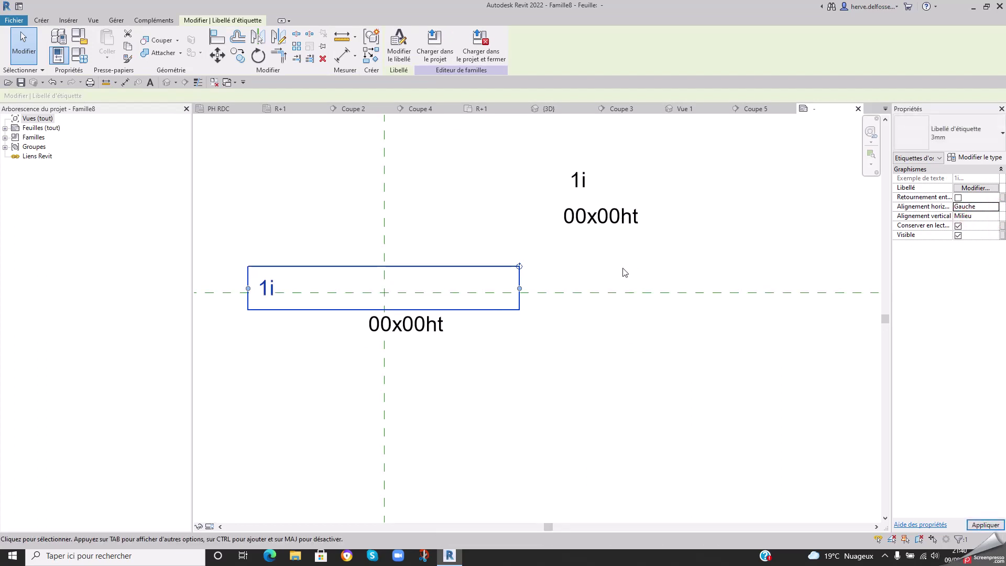
click(994, 207)
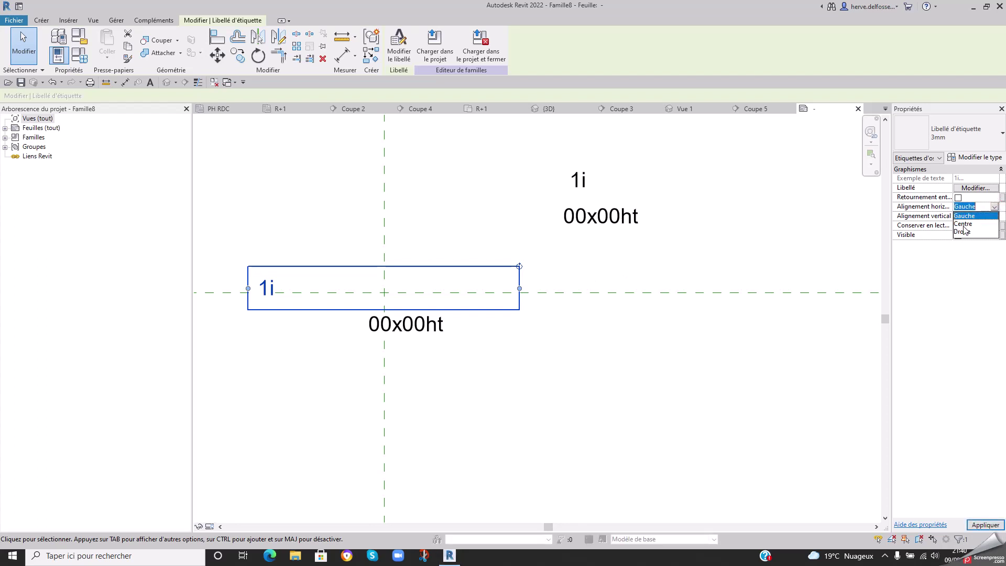
click(964, 231)
- Set the horizontal alignment of the original section label to Gauche
click(412, 329)
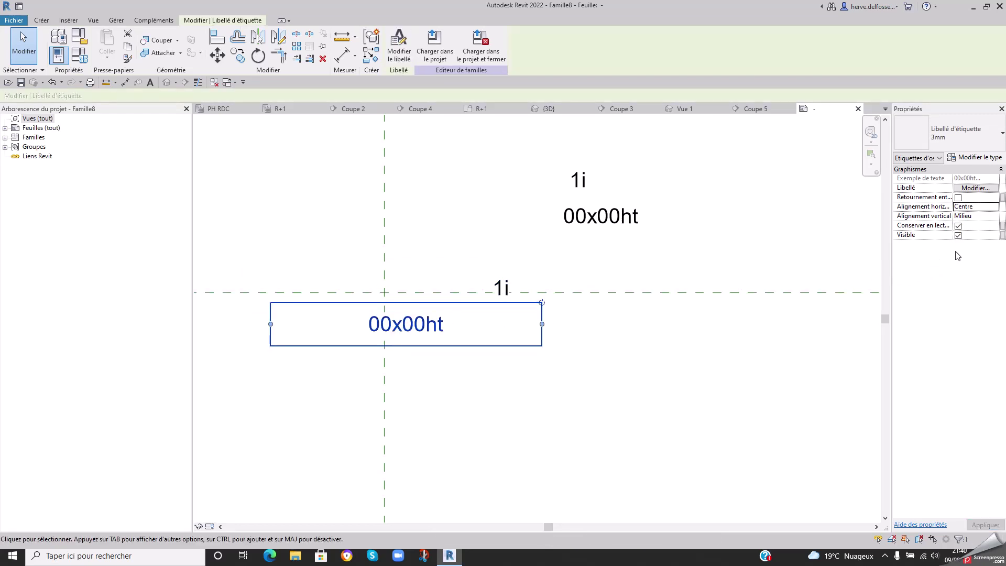
click(1000, 210)
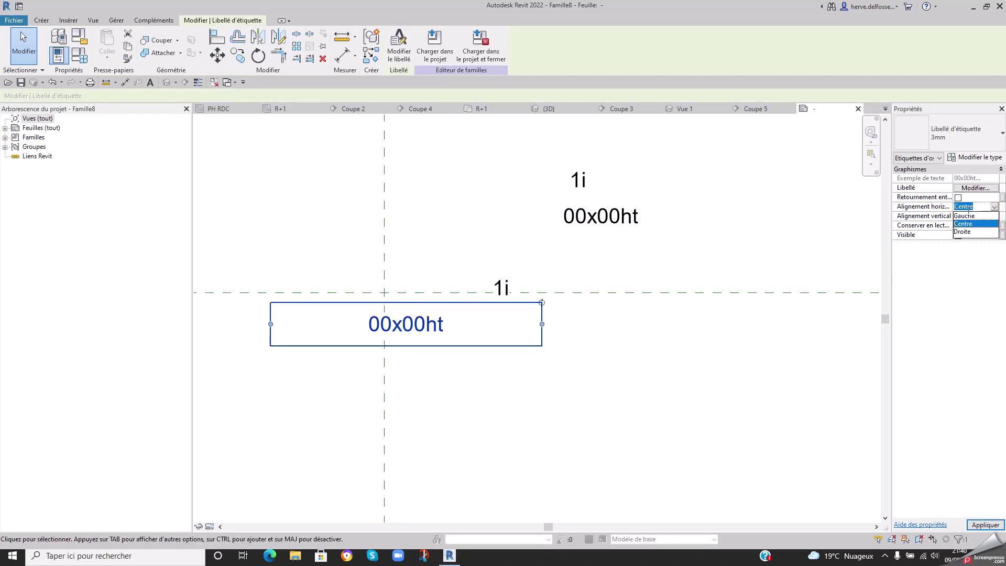
click(967, 215)
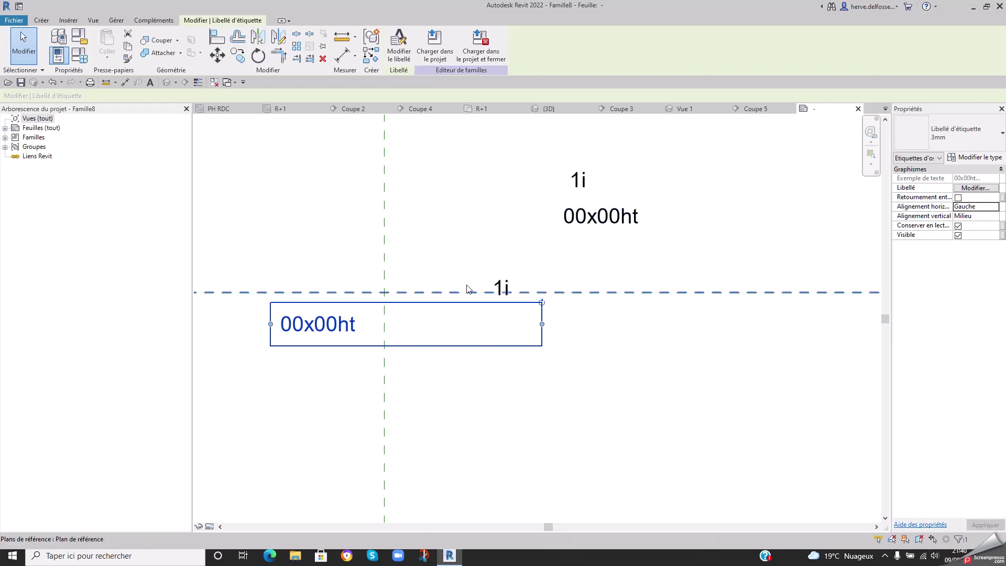
- Move the original labels onto the horizontal reference plane, with the identifier just left and the section label just right of the vertical plane
click(485, 268)
drag(485, 268, 452, 275)
click(326, 325)
key(Escape)
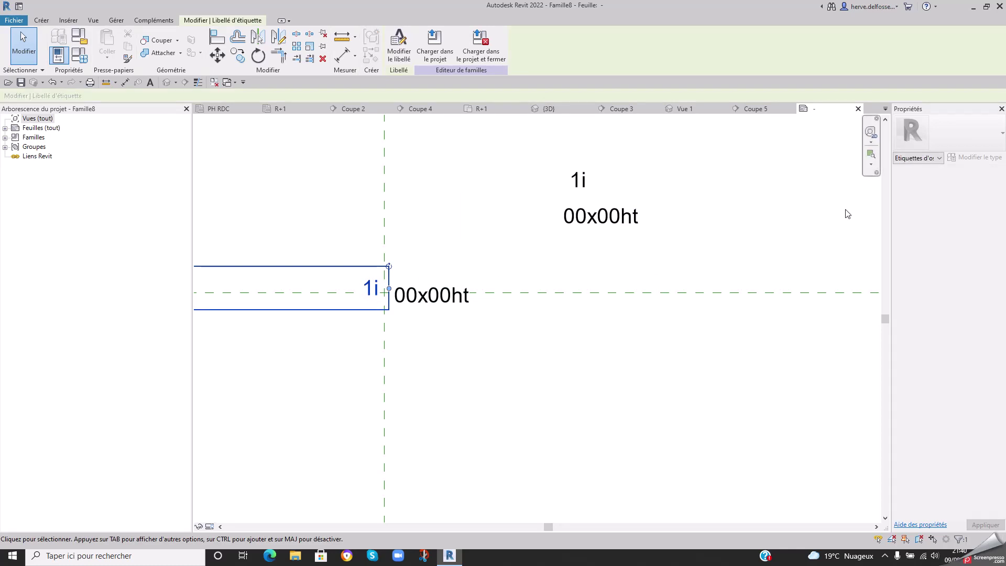
- Select both identifier labels and change the colour of their 3mm type to Rouge
click(366, 290)
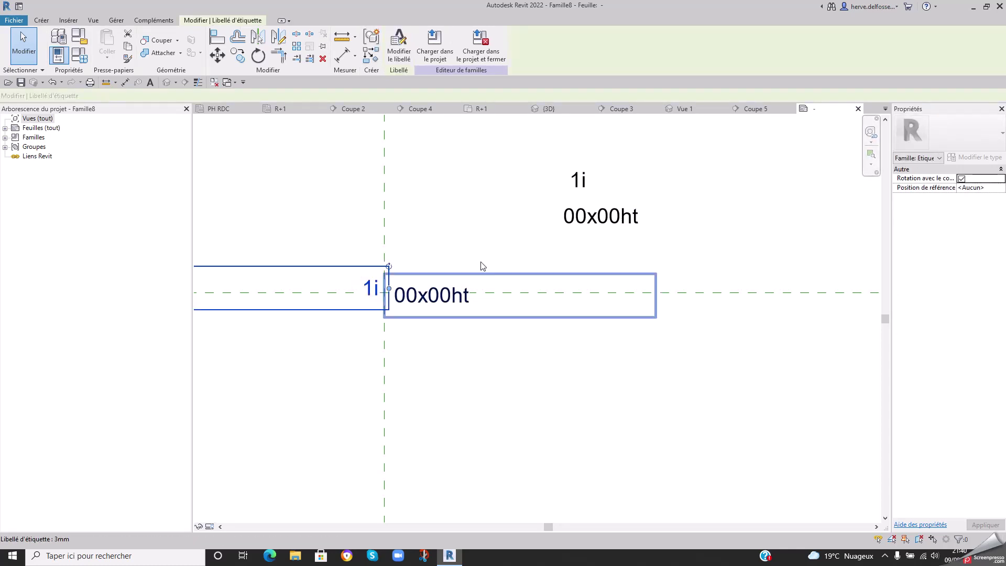
ctrl+click(582, 179)
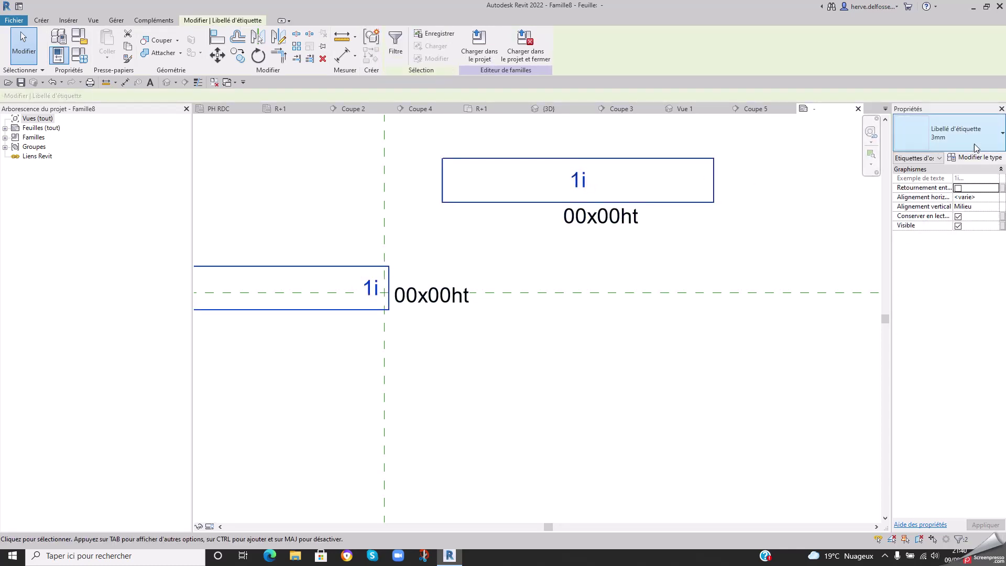
click(983, 157)
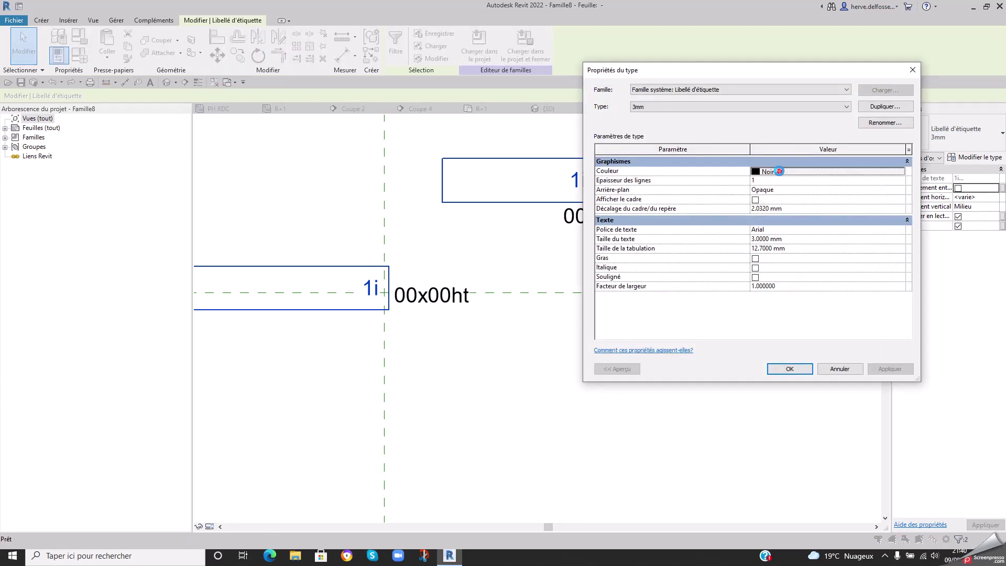
click(780, 172)
click(657, 235)
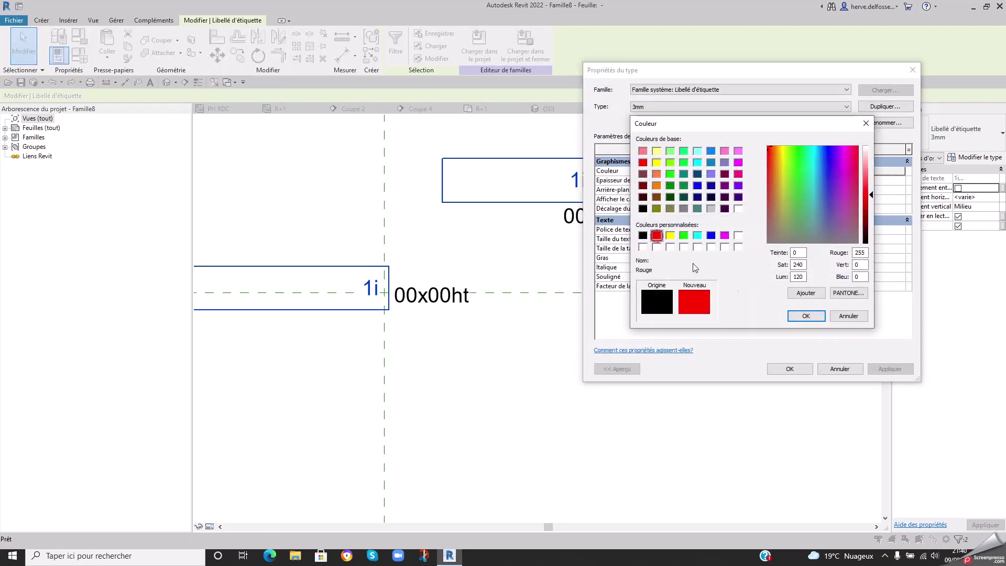
click(806, 316)
click(781, 367)
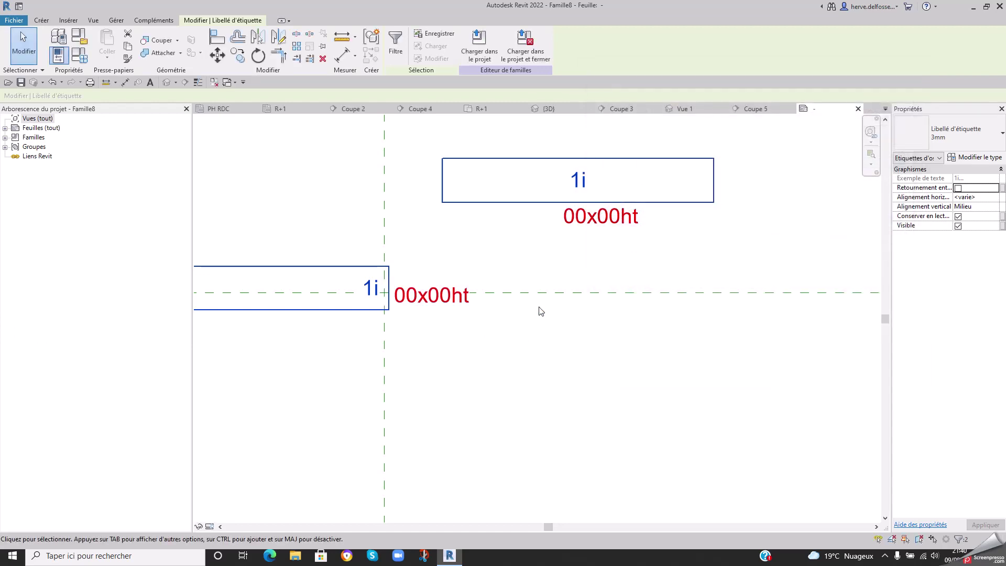
- Duplicate the label type of both section labels under the name 2.5
click(407, 295)
ctrl+click(602, 217)
click(978, 157)
click(886, 107)
drag(713, 218, 649, 220)
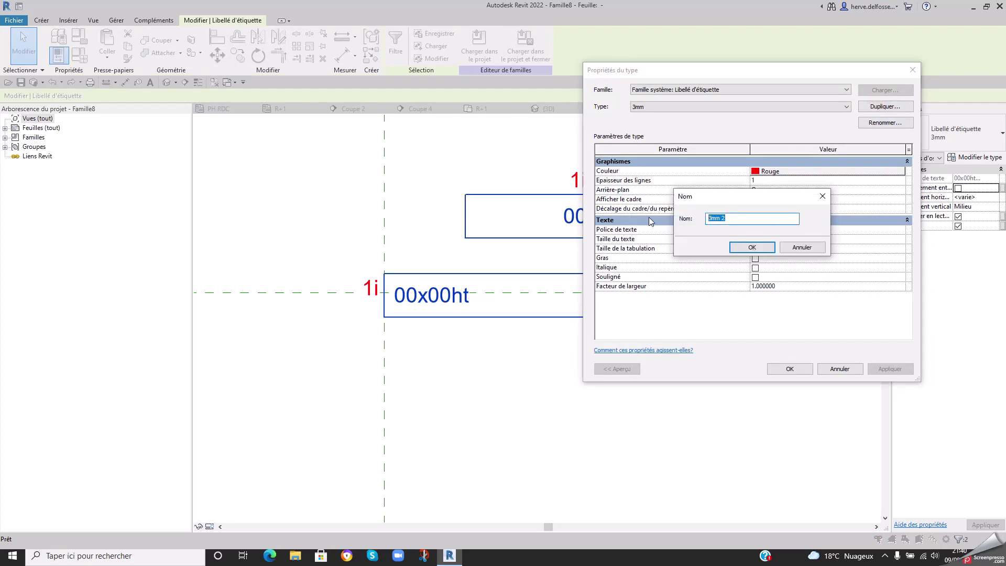
key(Return)
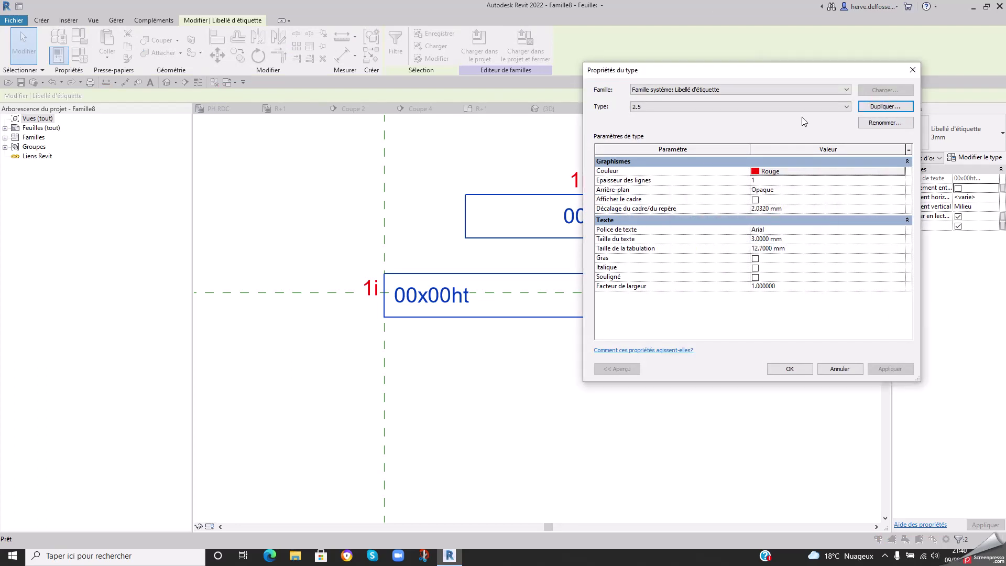
- Set the colour of the 2.5 label type to Noir and accept the type properties
click(805, 173)
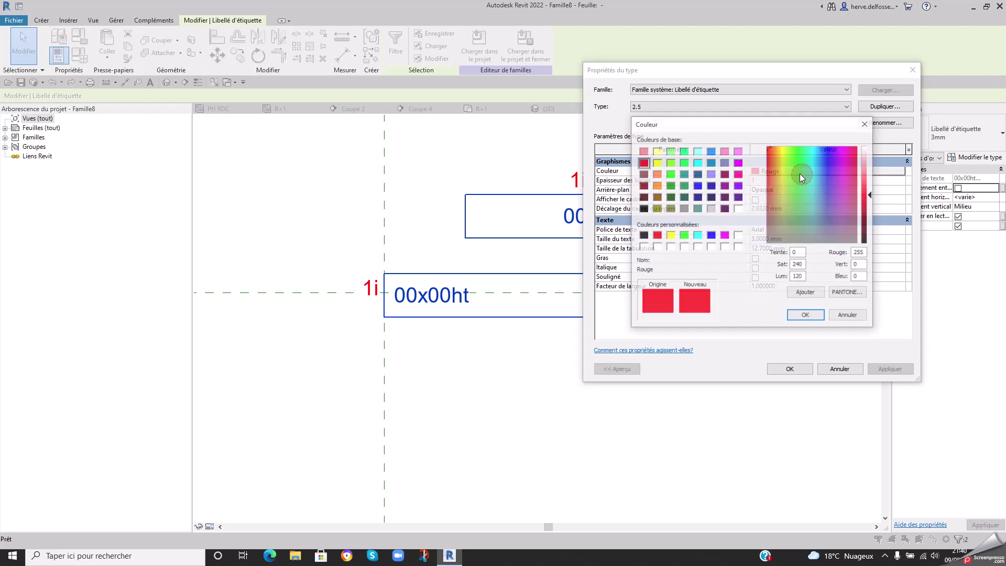
click(643, 235)
click(806, 316)
click(790, 369)
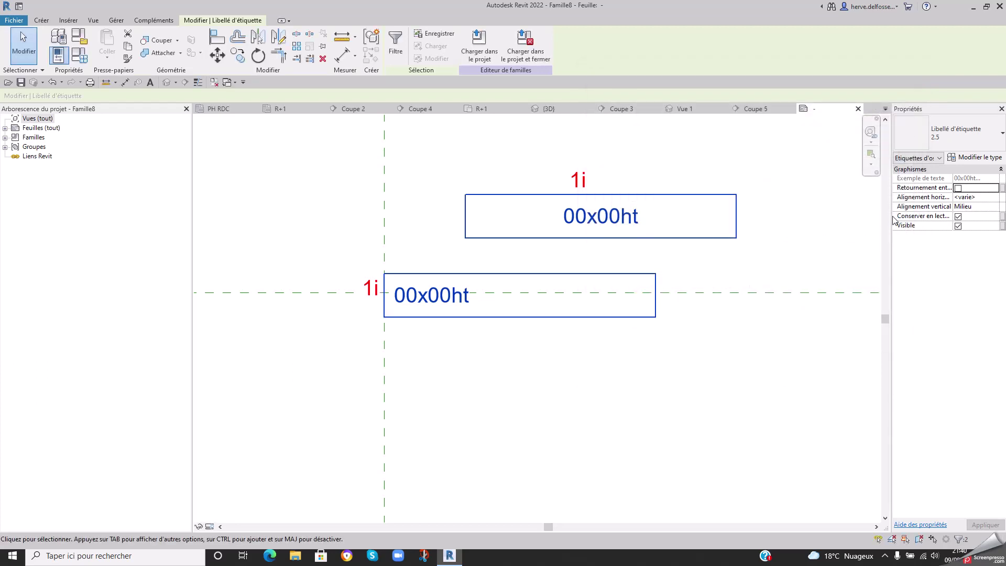
- Set the text size of the 2.5 label type to 2.5 mm
click(976, 158)
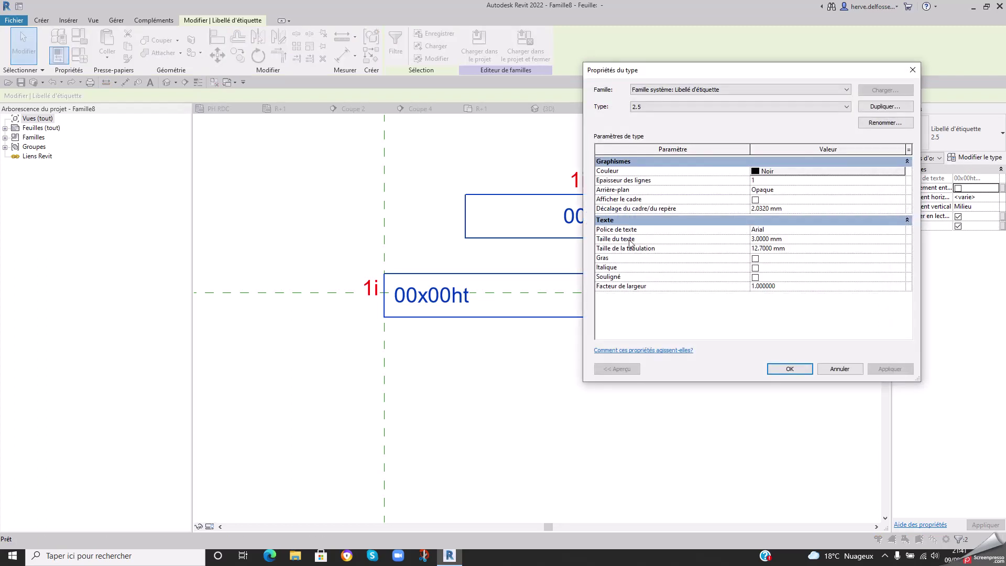
click(792, 239)
text(2.5)
key(Return)
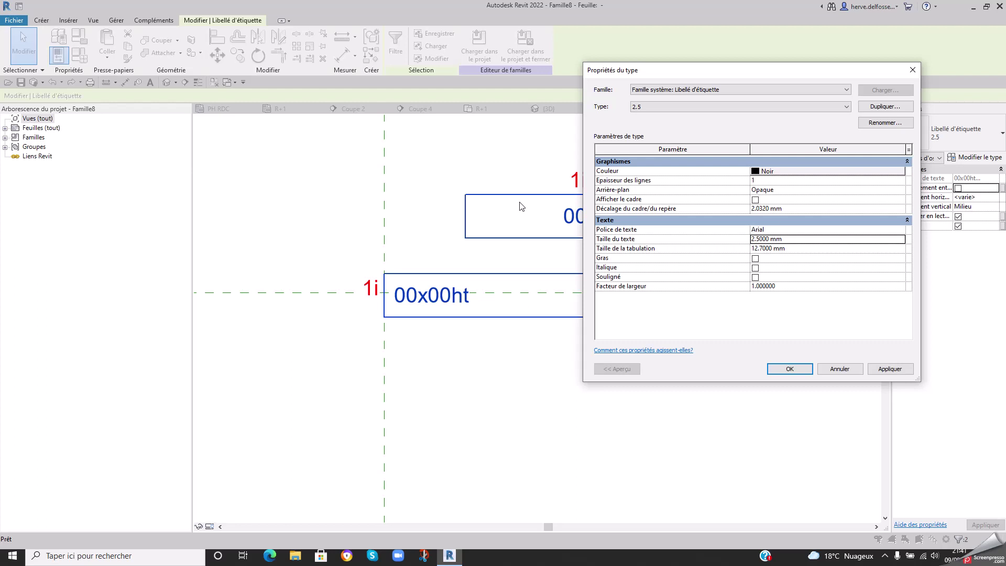
click(790, 368)
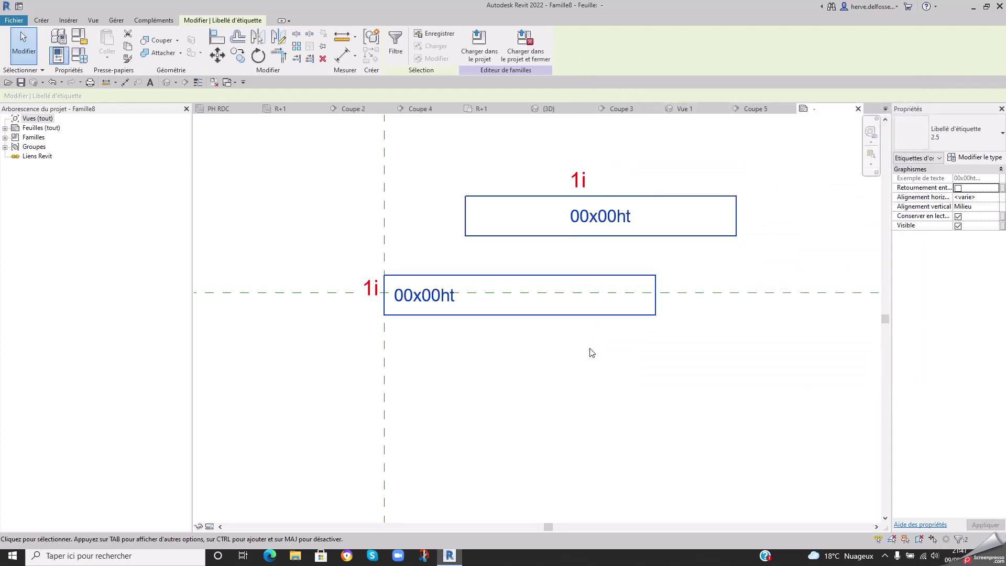
- Nudge the original identifier label slightly downward to line it up with the section label beside it
scroll(390, 287, up, 3)
click(342, 291)
key(Down)
key(Down)
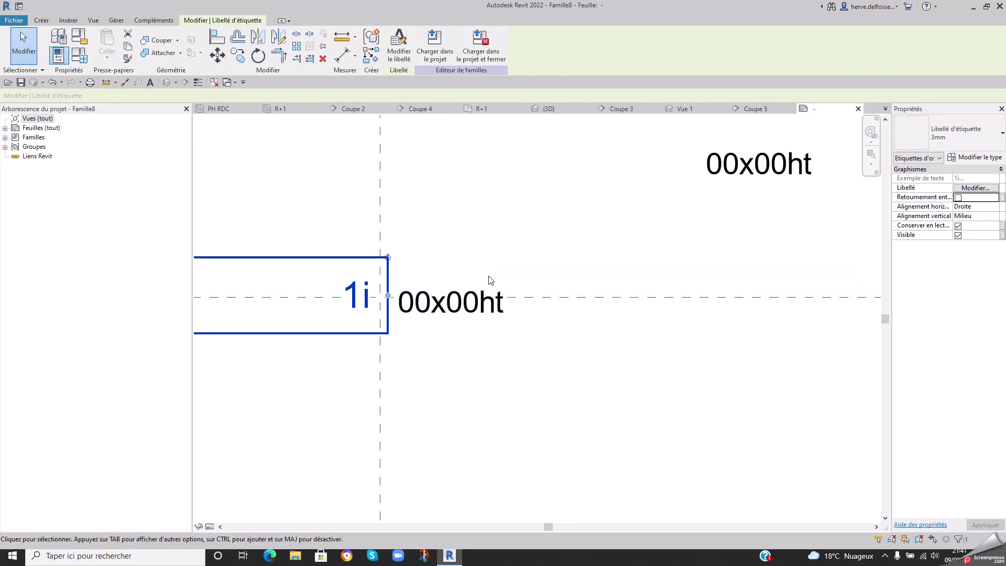
- Nudge the original section label left and slightly up so it sits closer to the identifier and level with it
click(453, 296)
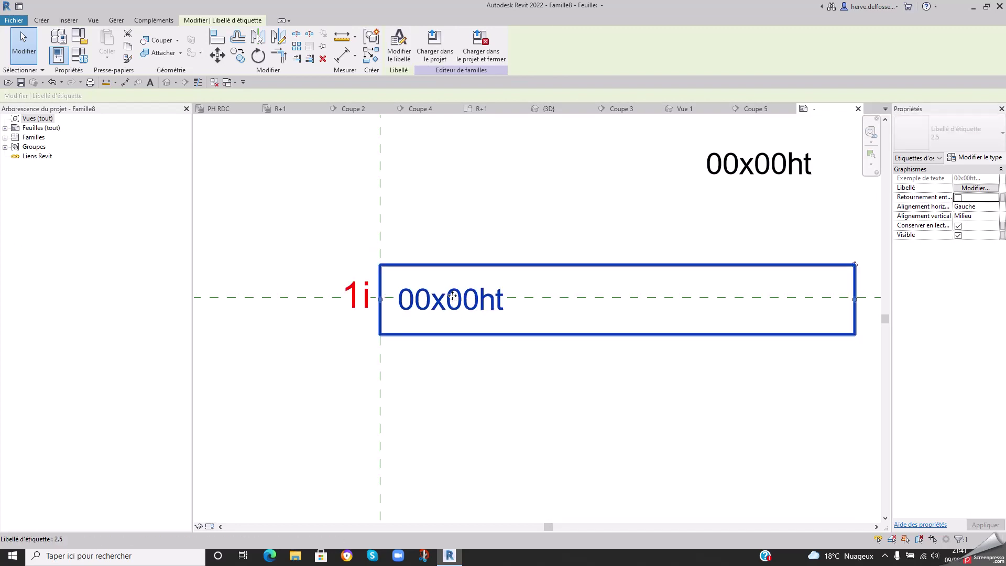
key(Left)
key(Left)
key(Left)
key(Up)
key(Left)
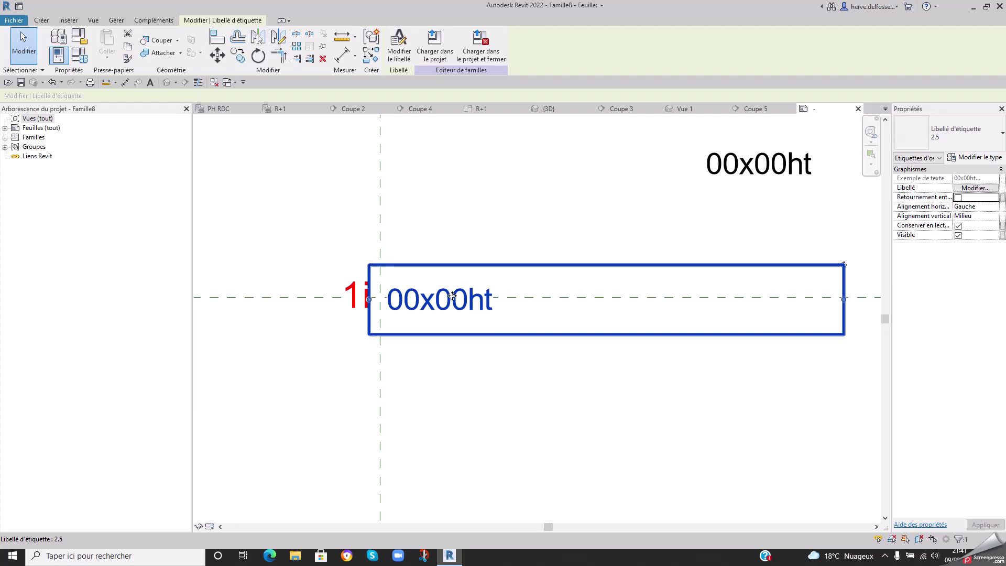
scroll(321, 334, up, 2)
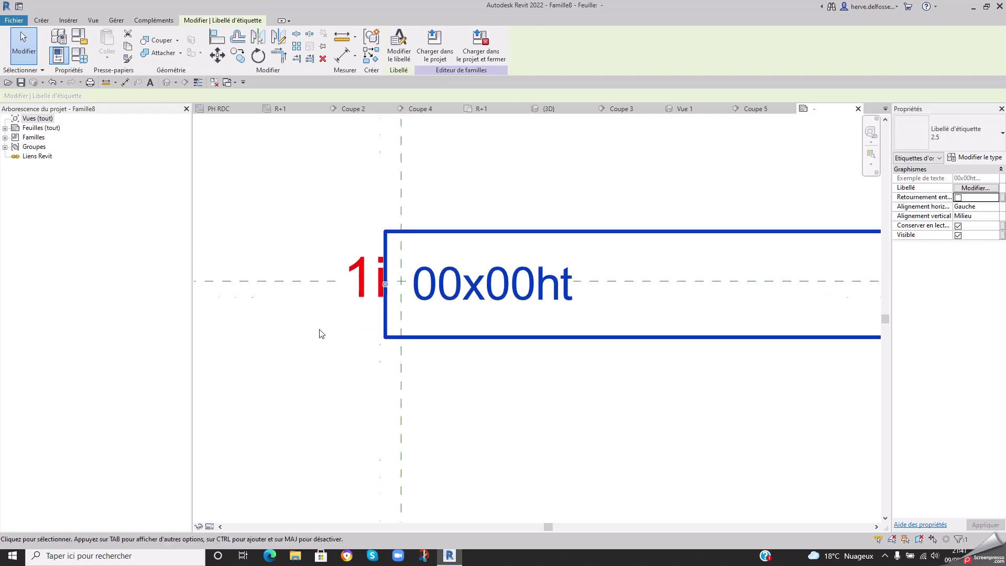
click(437, 386)
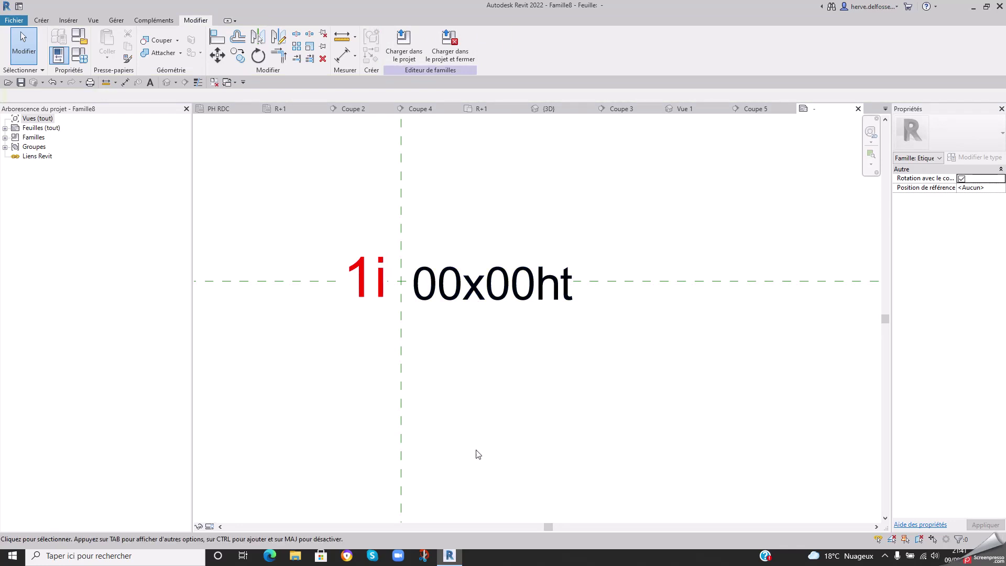
- Link the visibility of the original identifier and section labels to a new Yes/No family type parameter named 1
click(492, 295)
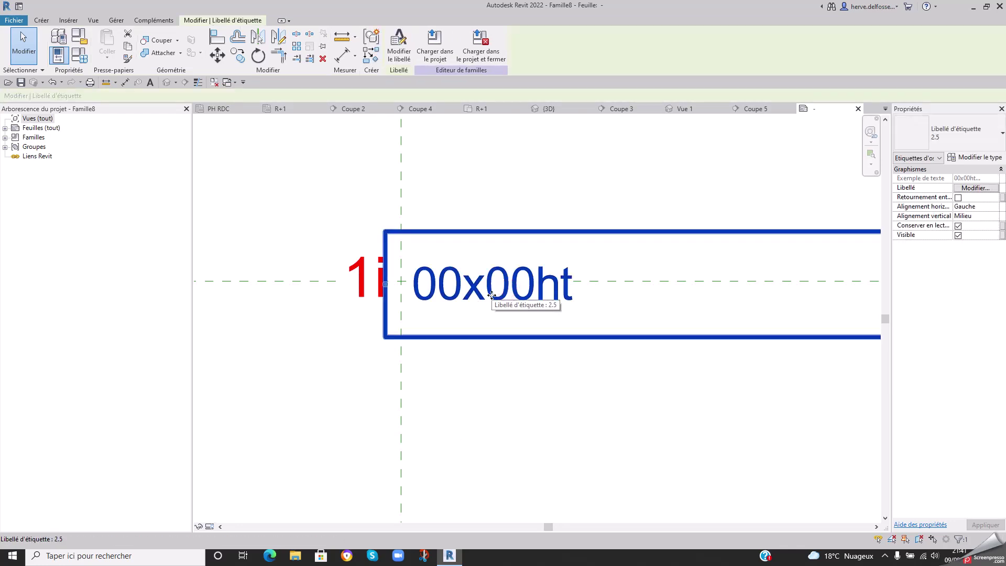
ctrl+click(363, 298)
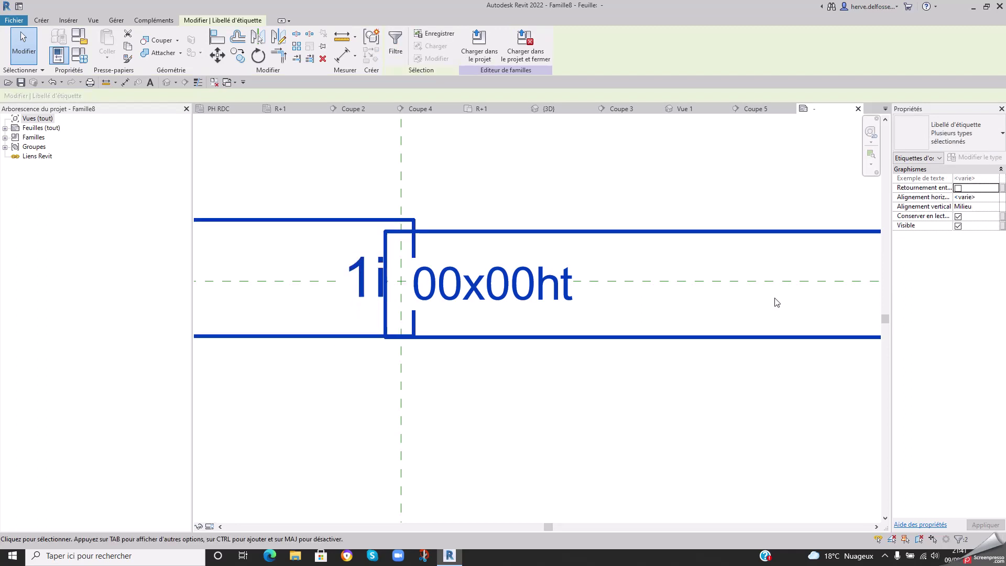
click(1002, 226)
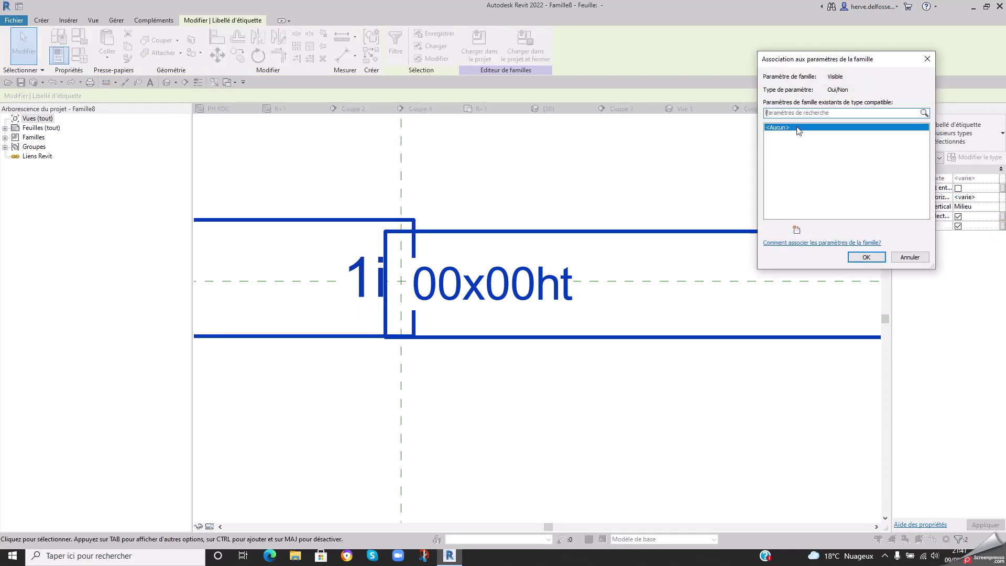
click(796, 229)
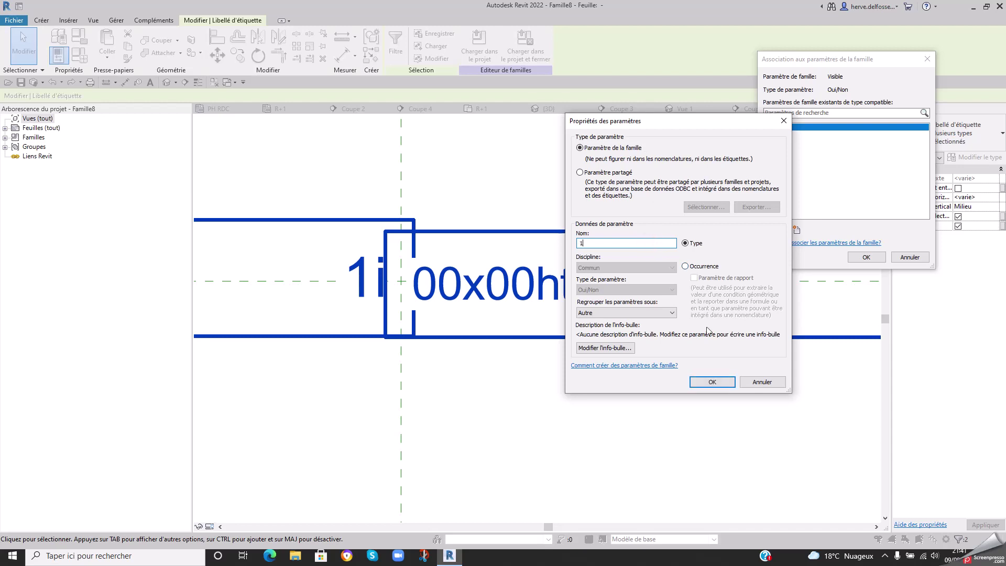
click(698, 382)
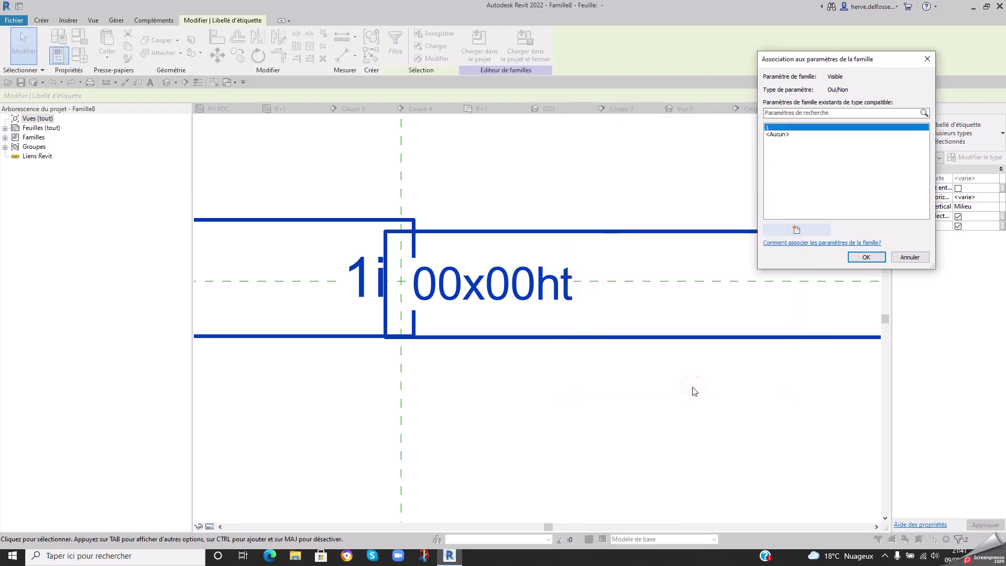
click(866, 258)
- Link the visibility of the copied identifier and section labels to a new Yes/No family type parameter named 2
middle_drag(791, 207, 659, 286)
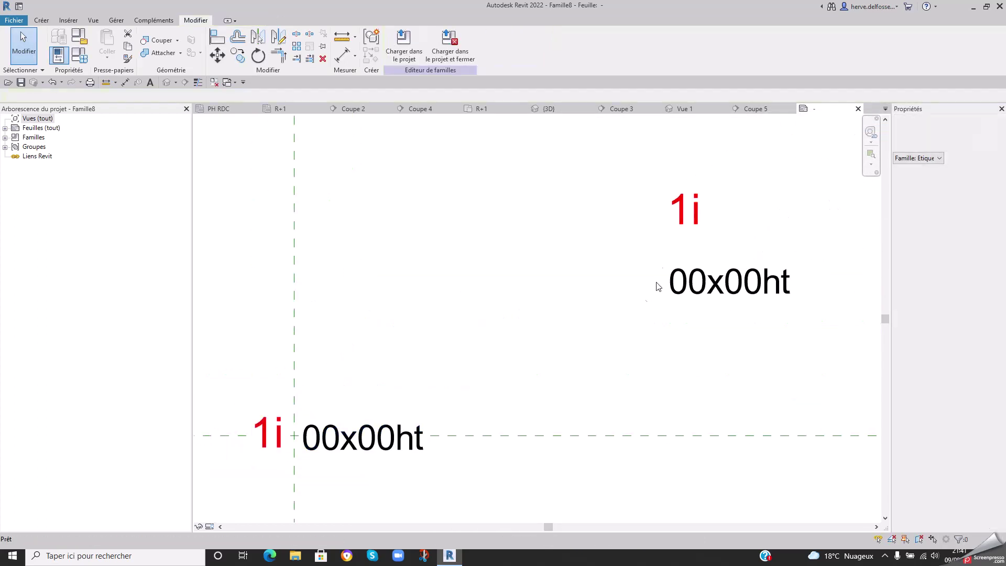
click(693, 212)
ctrl+click(716, 284)
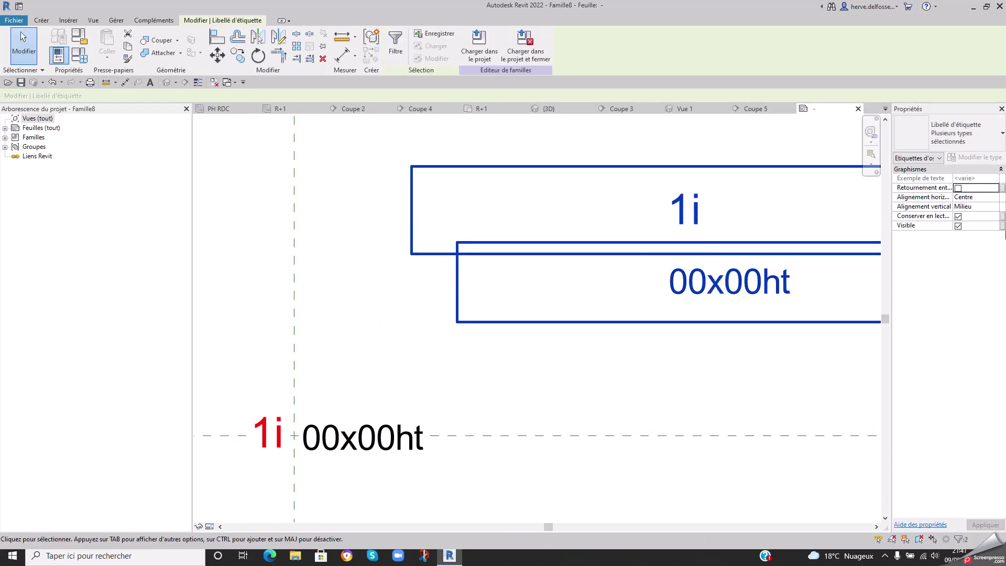
click(1002, 226)
click(797, 229)
click(585, 177)
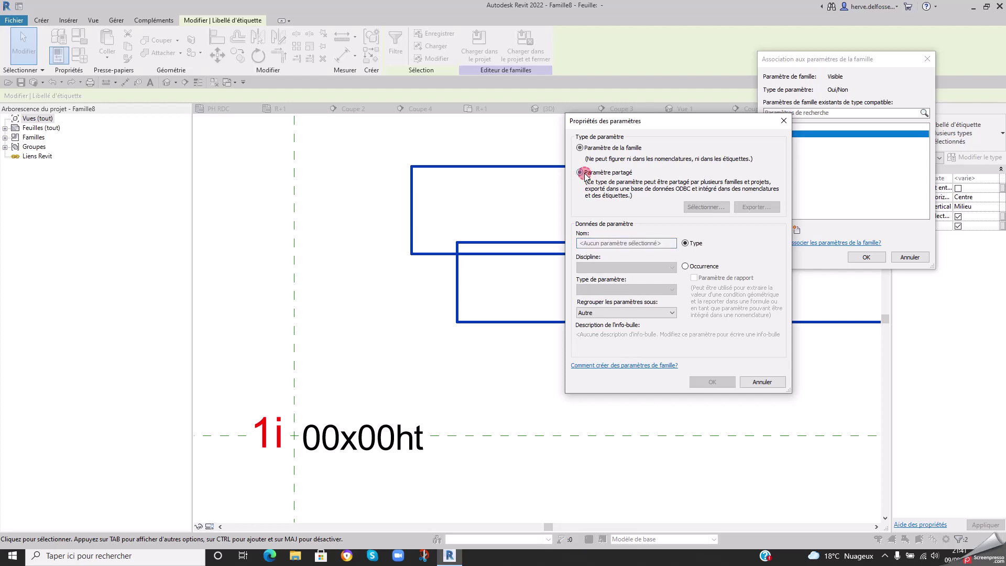
click(597, 145)
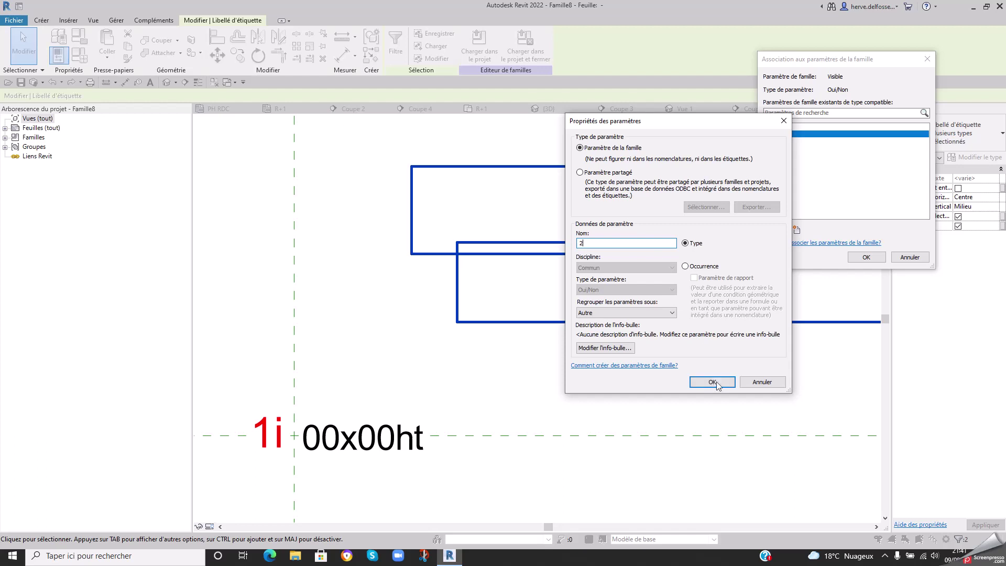
click(714, 382)
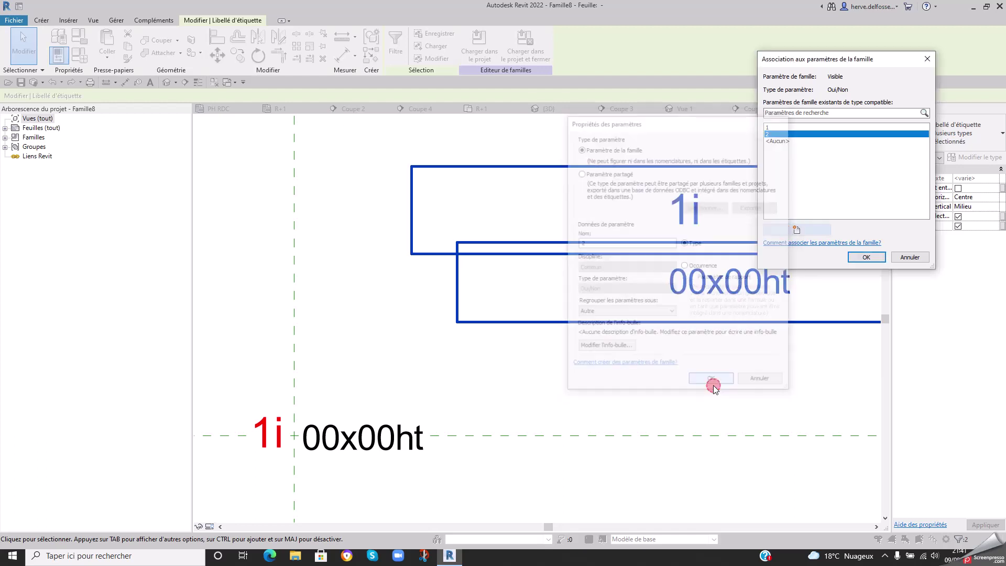
click(865, 257)
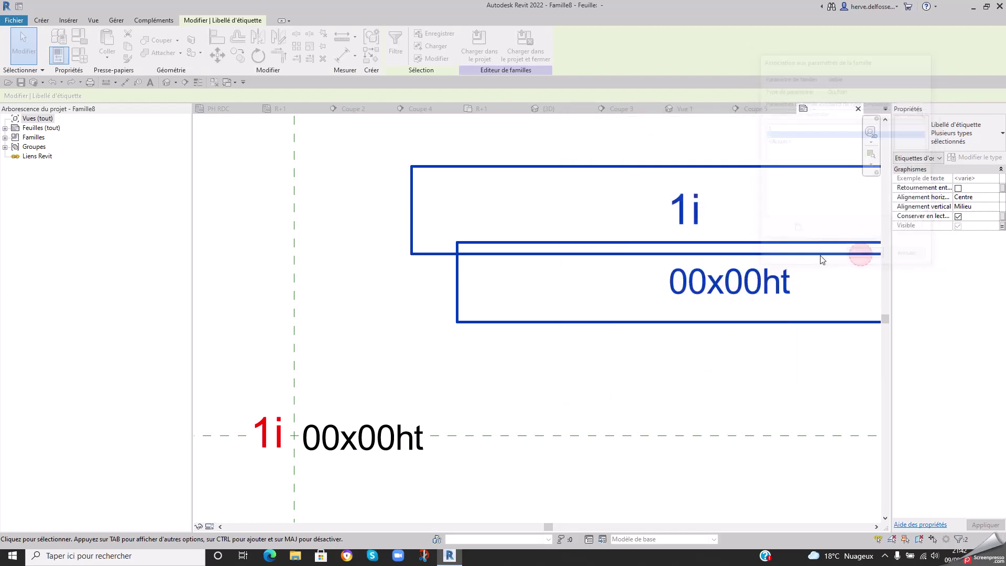
click(655, 254)
- Move the copied identifier label down and right so it sits centred just above the copied section label
scroll(653, 254, down, 2)
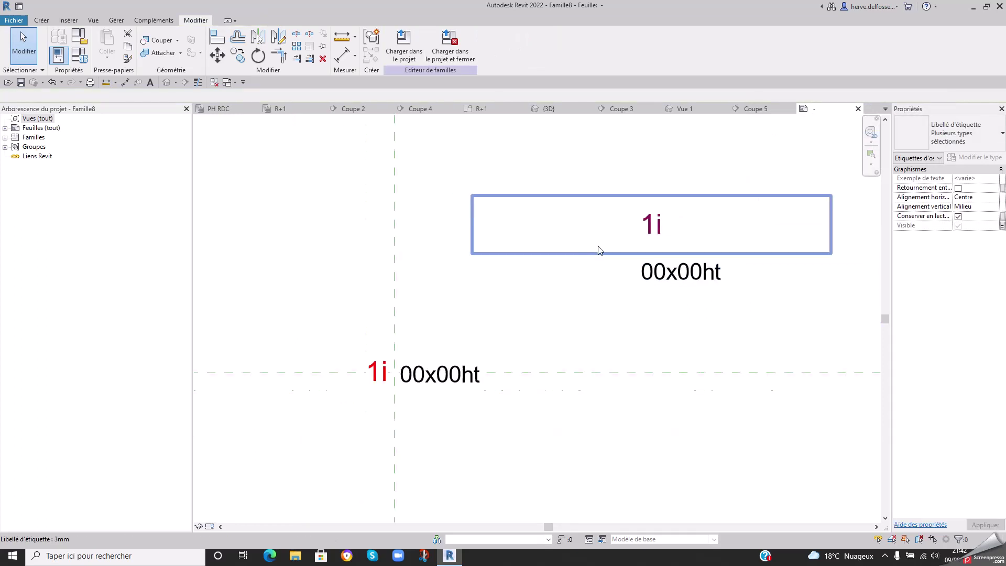
click(659, 225)
drag(659, 197, 691, 215)
click(746, 355)
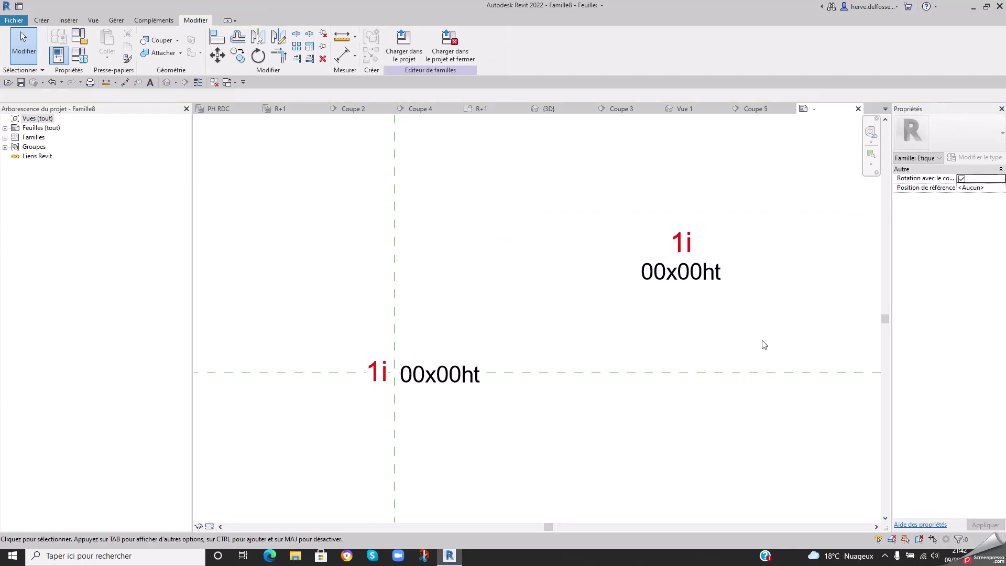
click(667, 239)
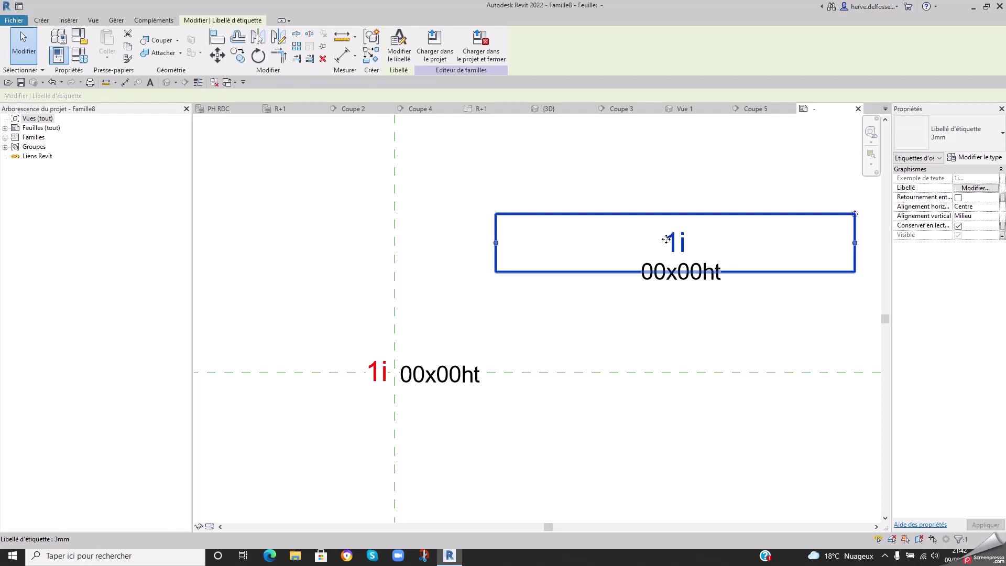
click(710, 310)
- Move the copied identifier and section labels together onto the reference plane intersection, overlapping the original pair
drag(651, 224, 723, 321)
drag(606, 285, 422, 322)
click(474, 246)
middle_drag(474, 247, 590, 250)
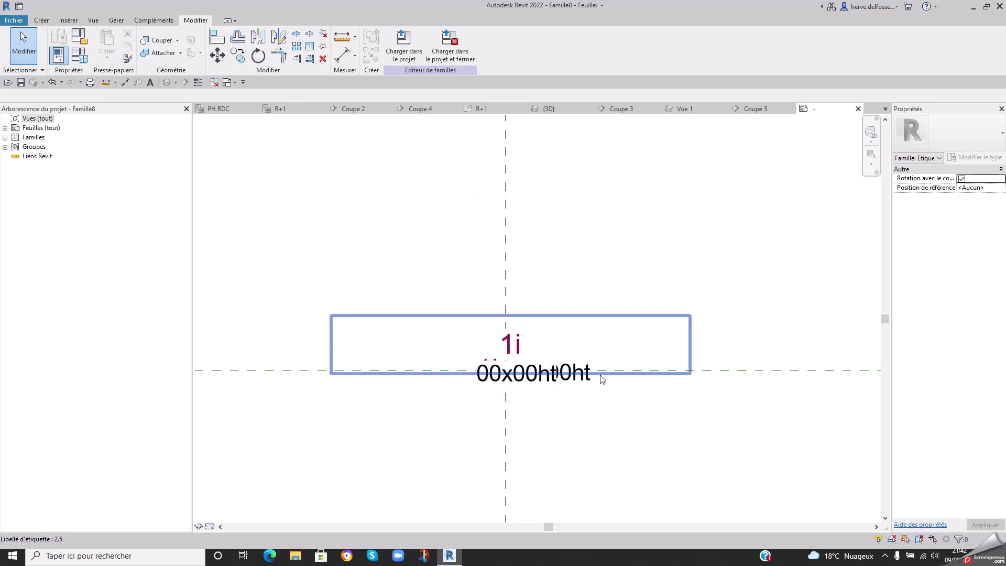
- Create two family types named 1 ligne and 2 lignes
click(81, 60)
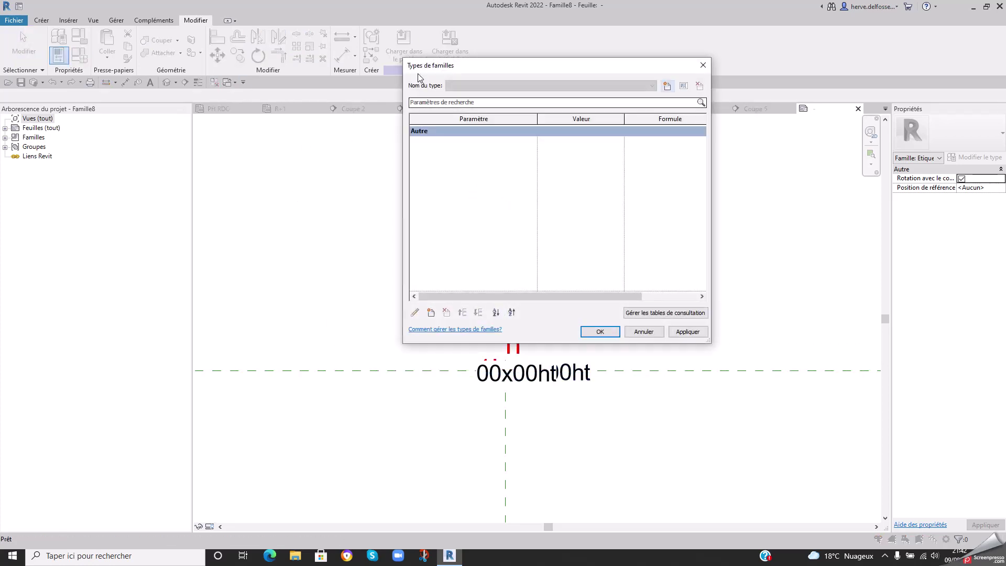
click(667, 86)
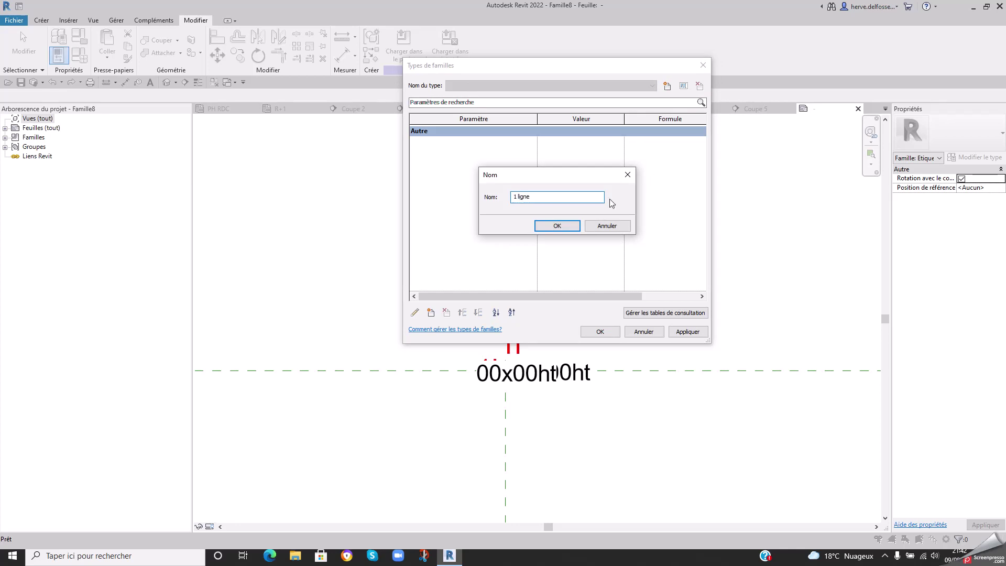
click(557, 225)
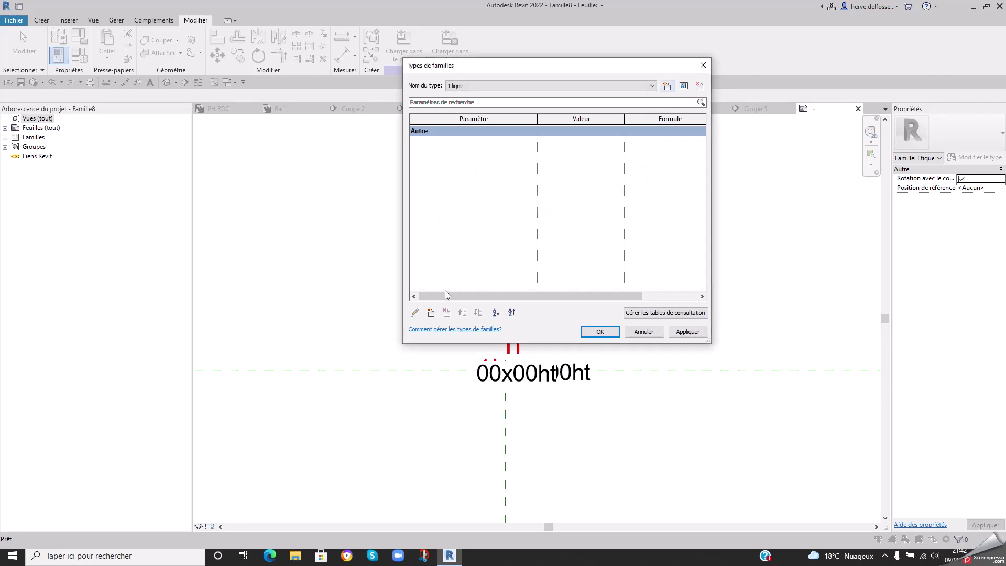
click(666, 85)
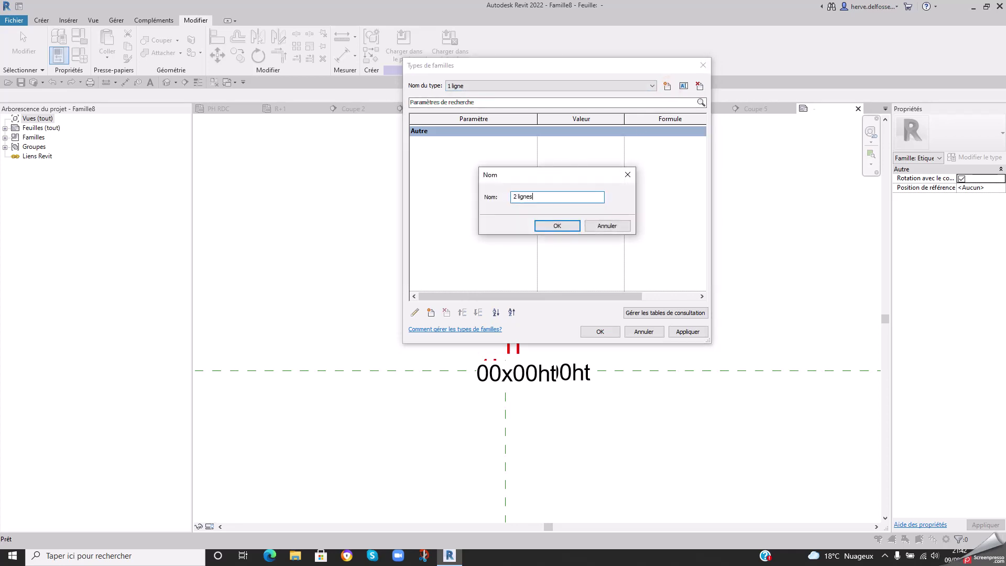
key(Return)
click(598, 332)
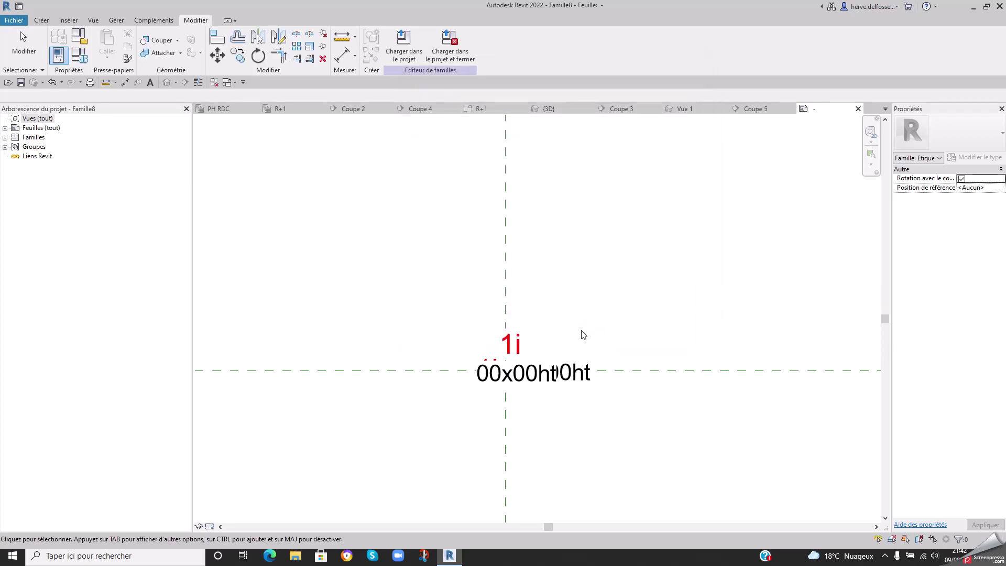
click(560, 383)
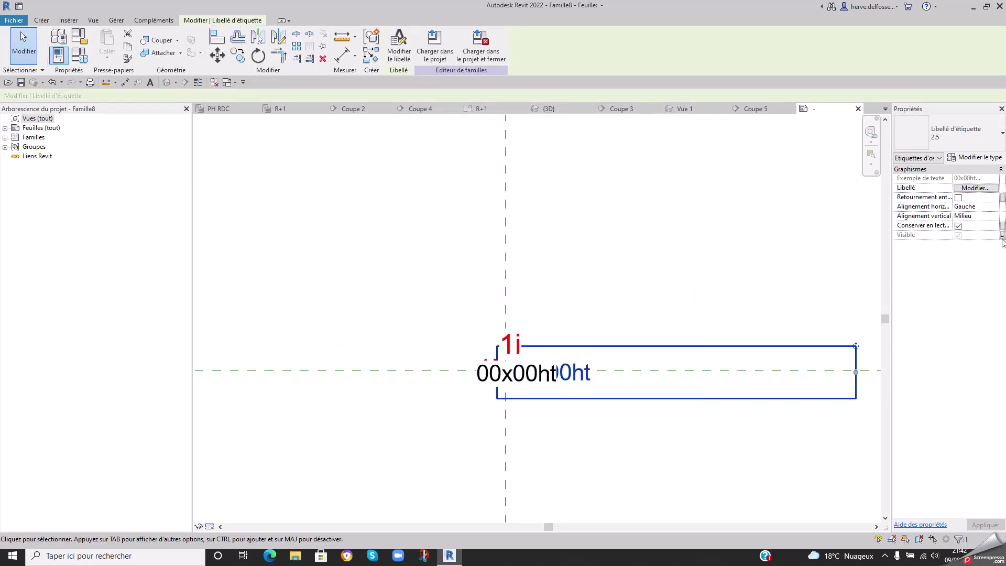
click(1002, 235)
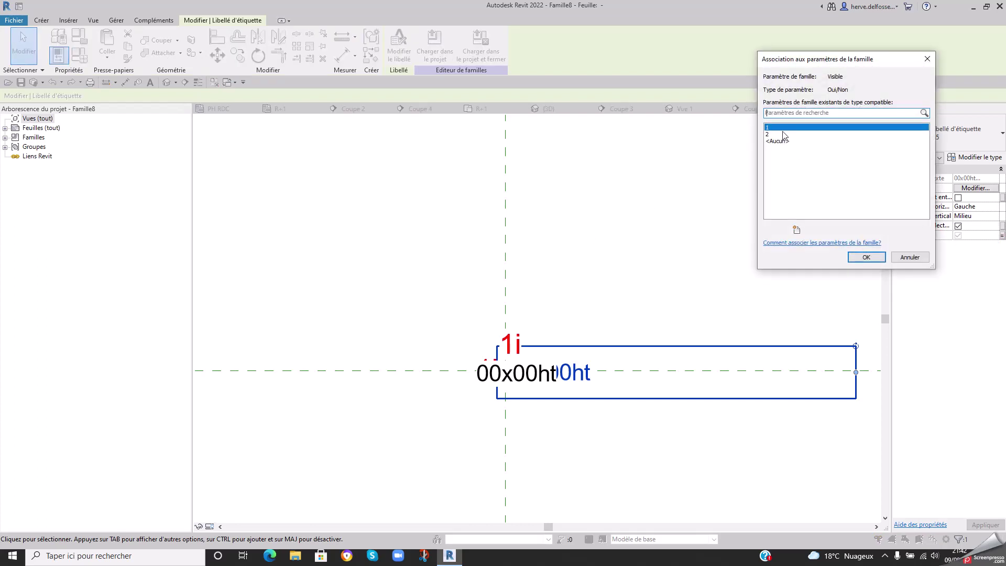
click(796, 230)
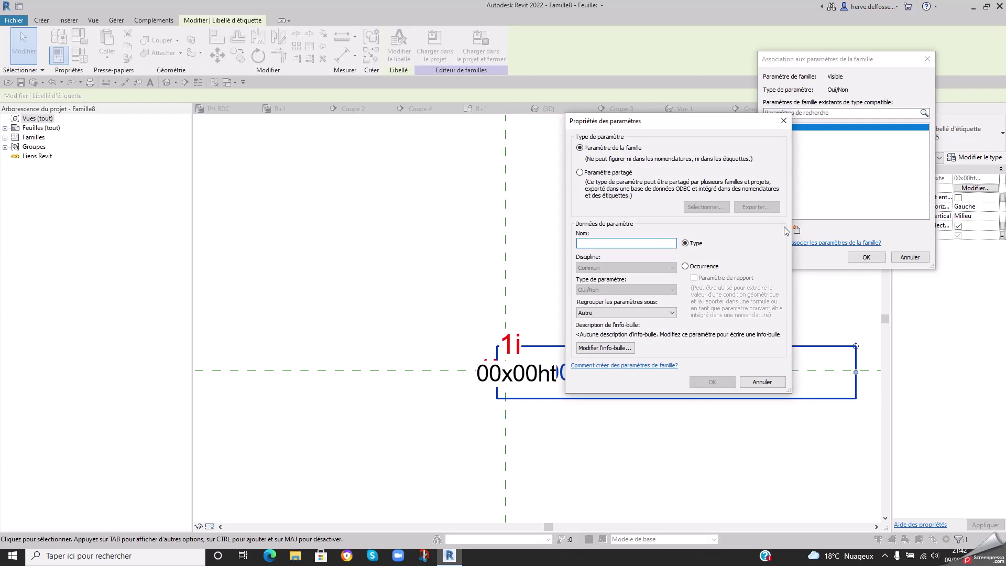
key(Escape)
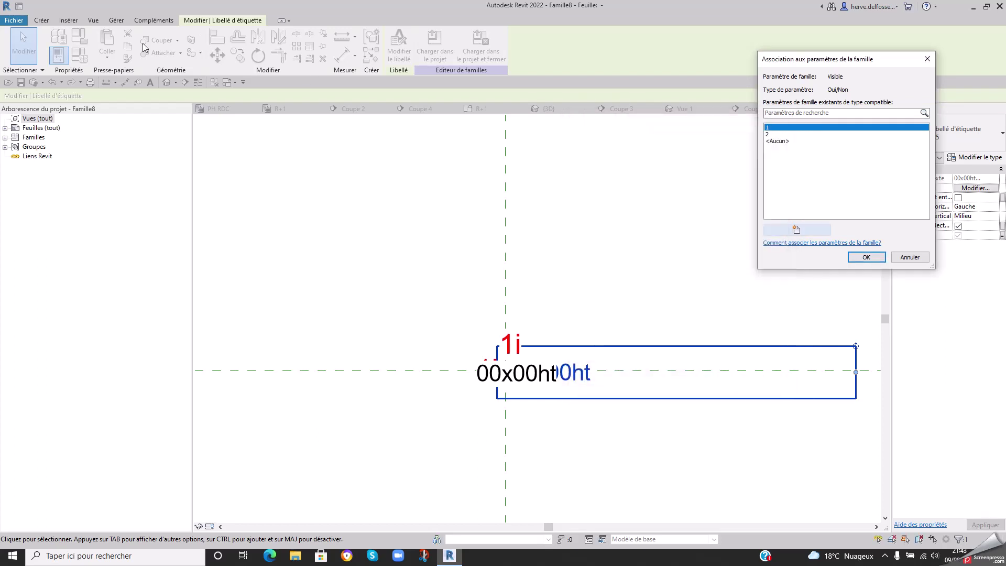
key(Escape)
key(Escape)
- Try to regroup family parameter 1 under Visibilité
click(80, 54)
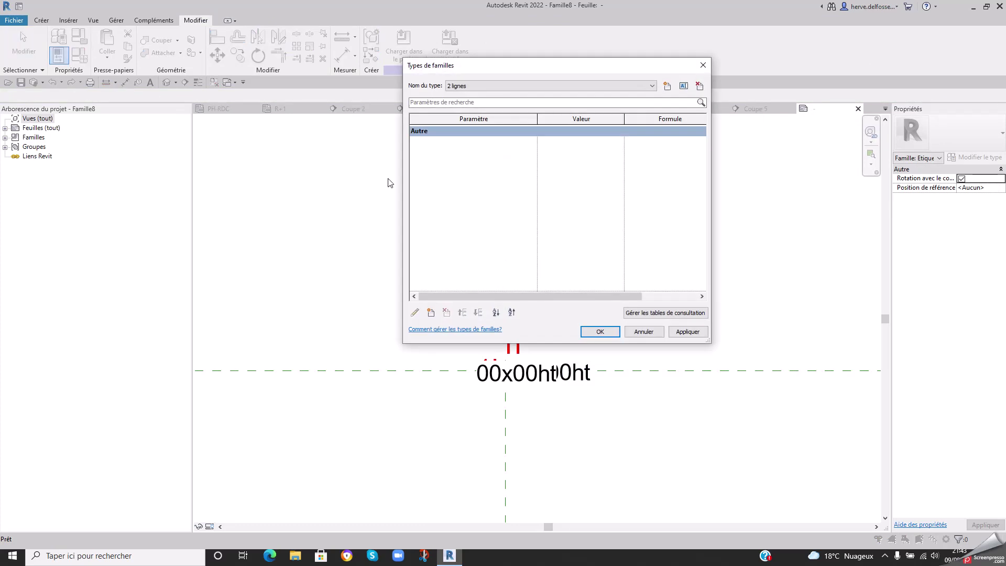
click(426, 132)
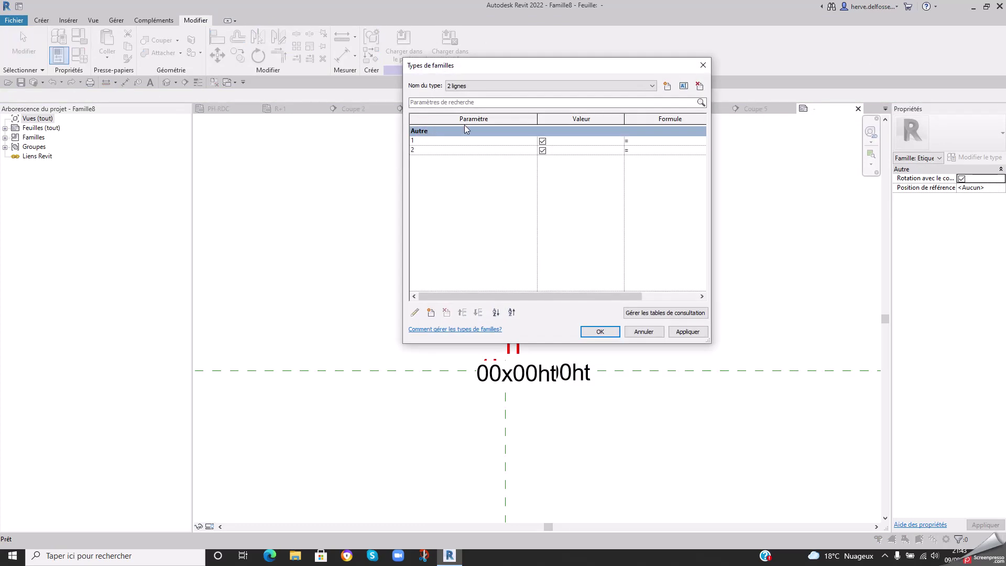
click(452, 141)
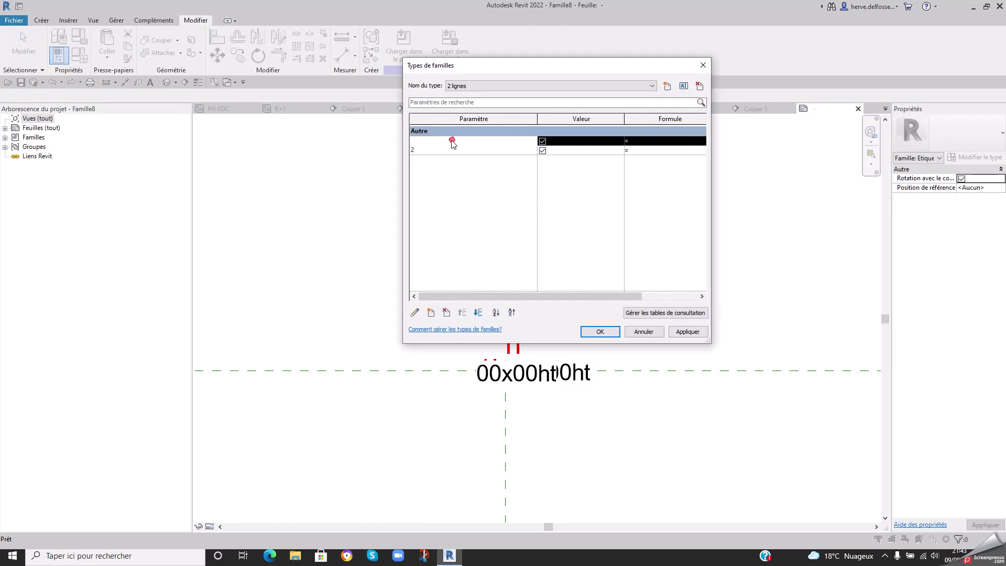
click(417, 313)
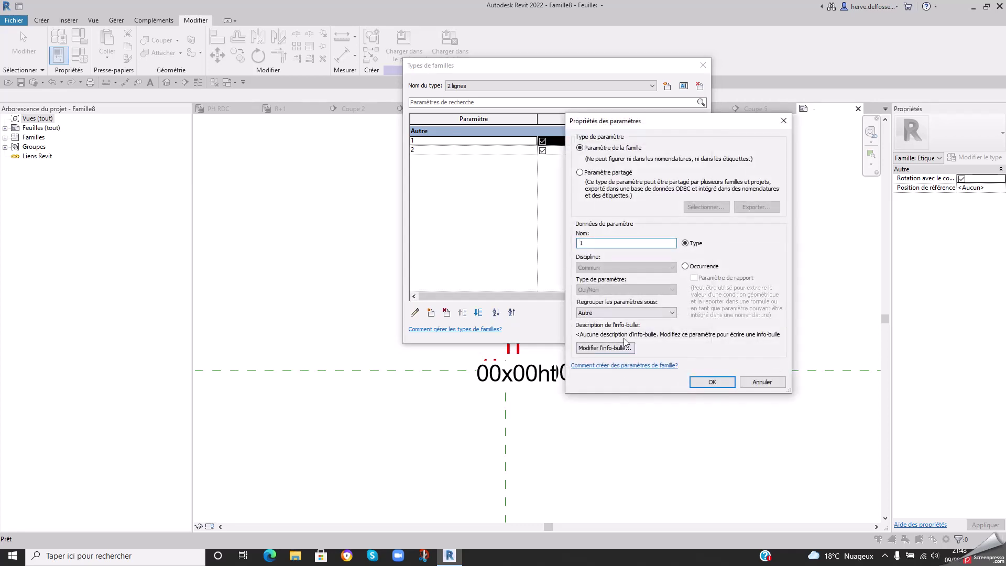
click(622, 313)
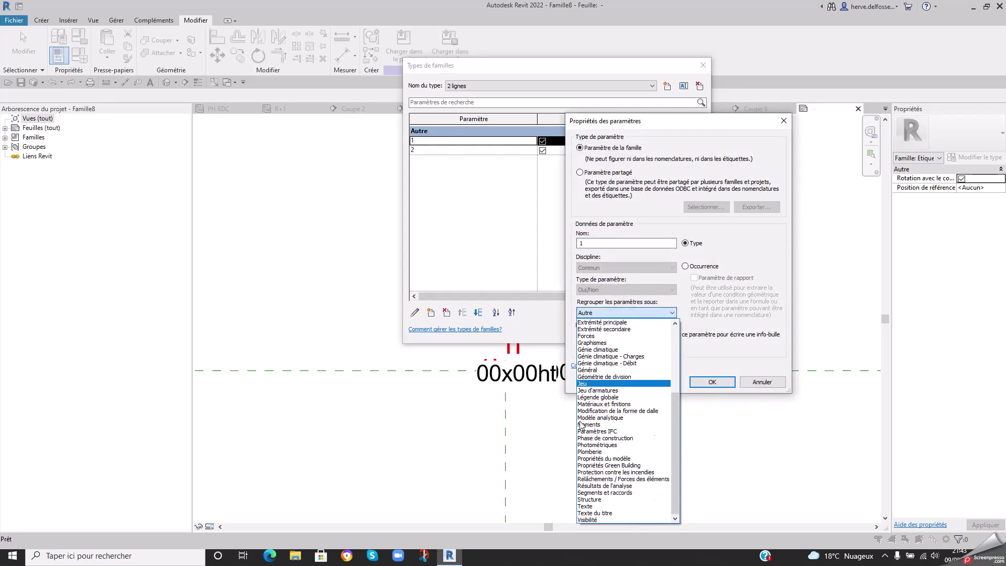
click(582, 520)
click(711, 382)
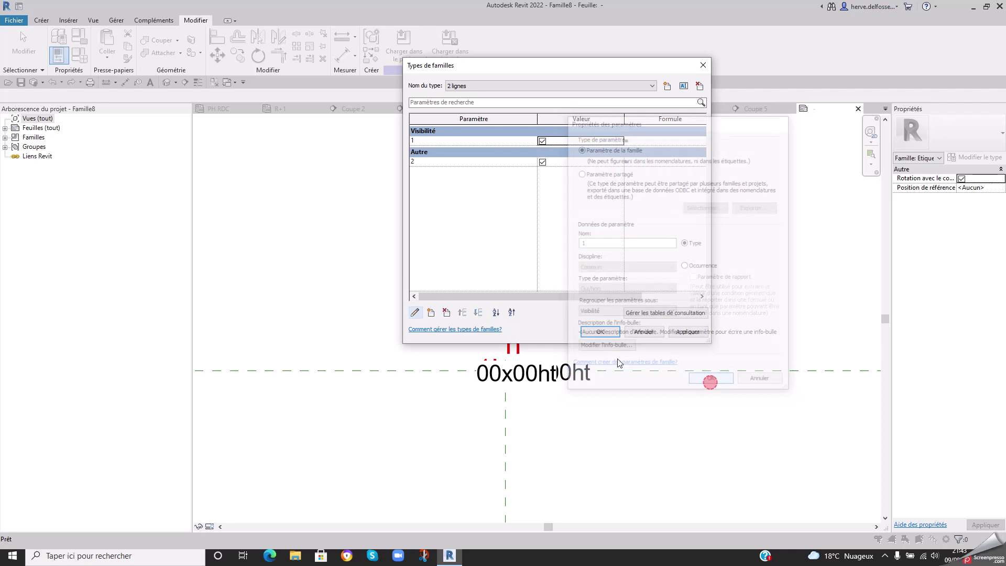
- Try to regroup family parameter 2 under Visibilité
click(434, 161)
click(415, 313)
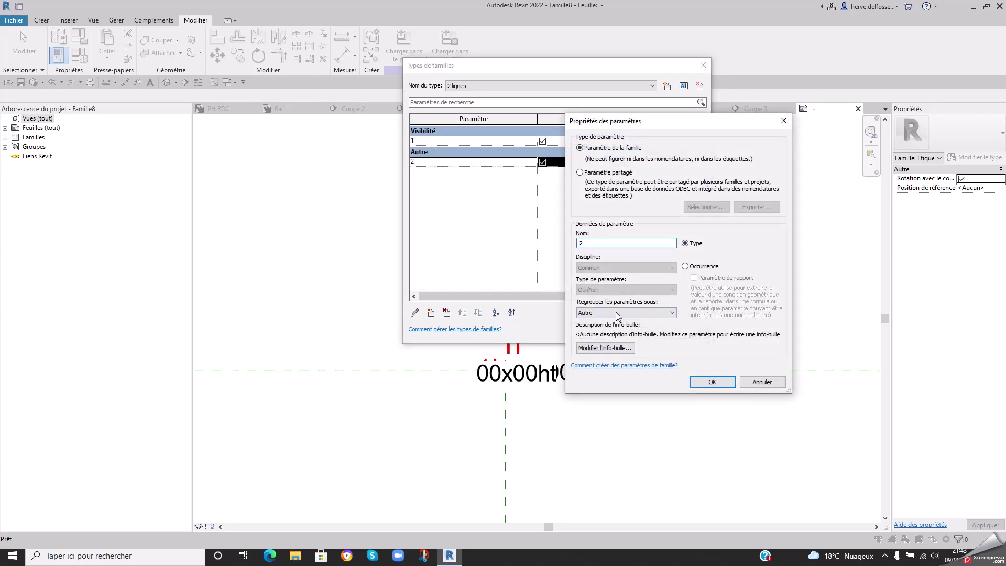
click(619, 313)
click(588, 520)
click(712, 382)
key(Return)
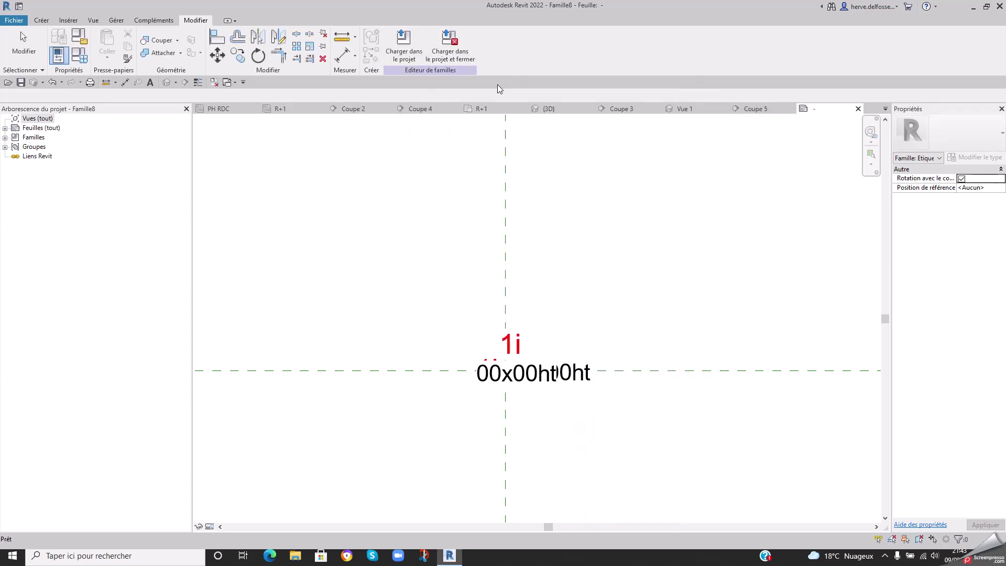
- For the family type 1 ligne, turn off visibility parameter 2
click(79, 55)
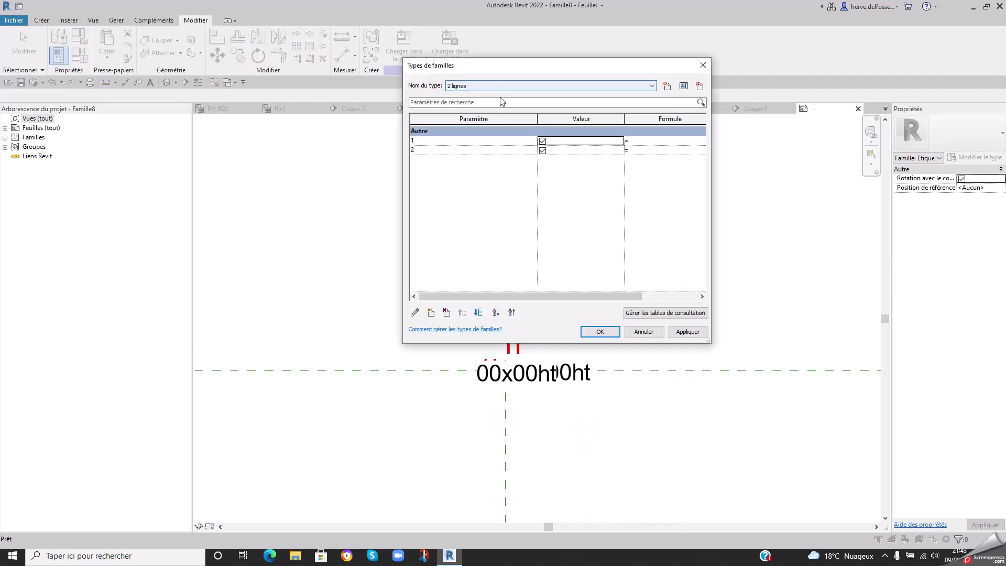
click(508, 90)
click(509, 95)
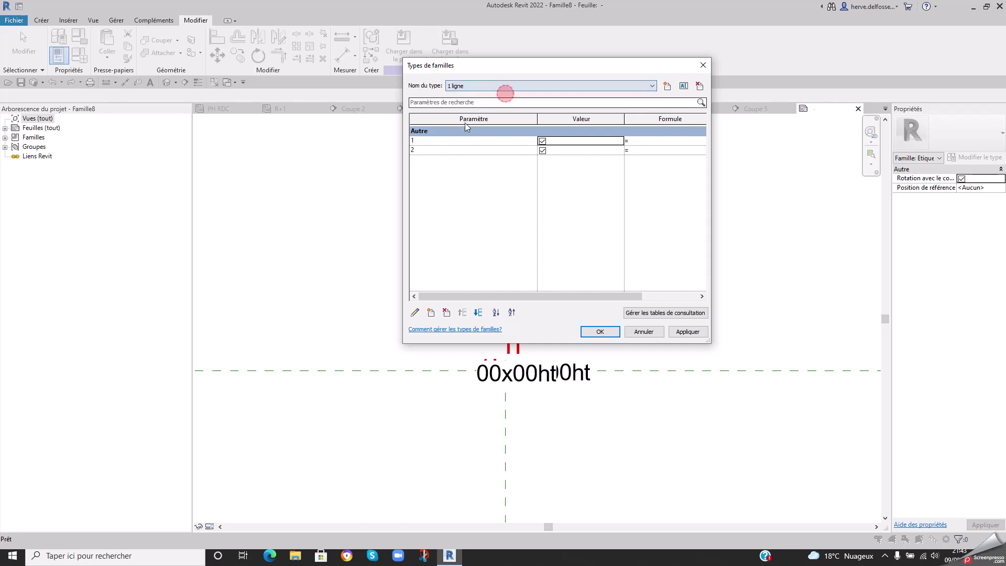
click(543, 151)
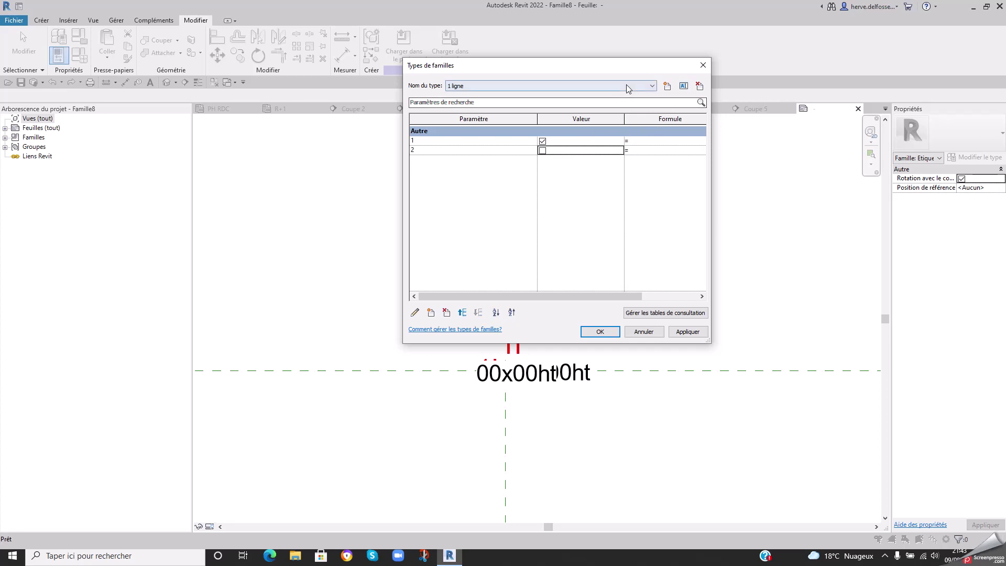
- For the family type 2 lignes, turn off visibility parameter 1 and apply the family type settings
click(547, 86)
click(498, 107)
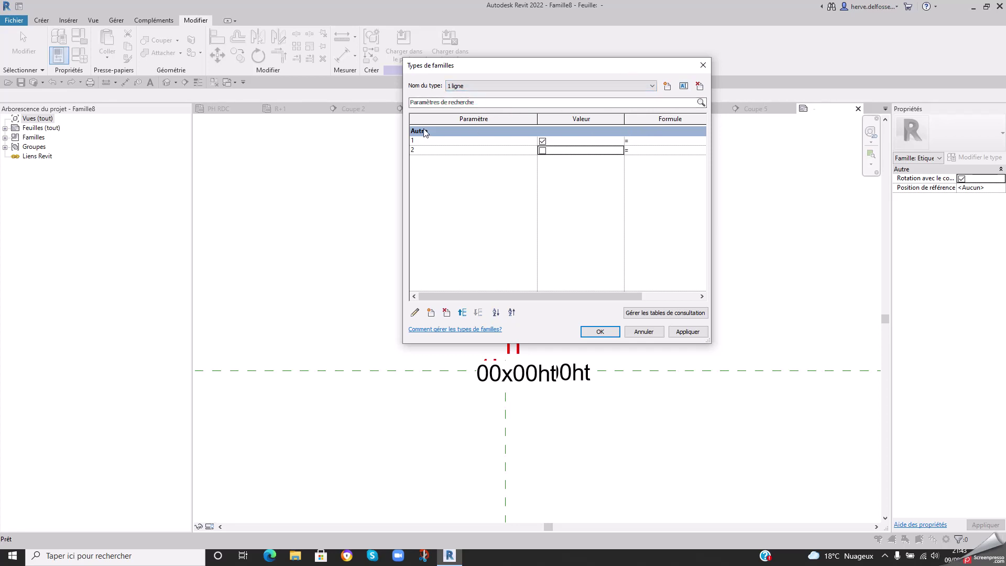
click(499, 85)
click(468, 104)
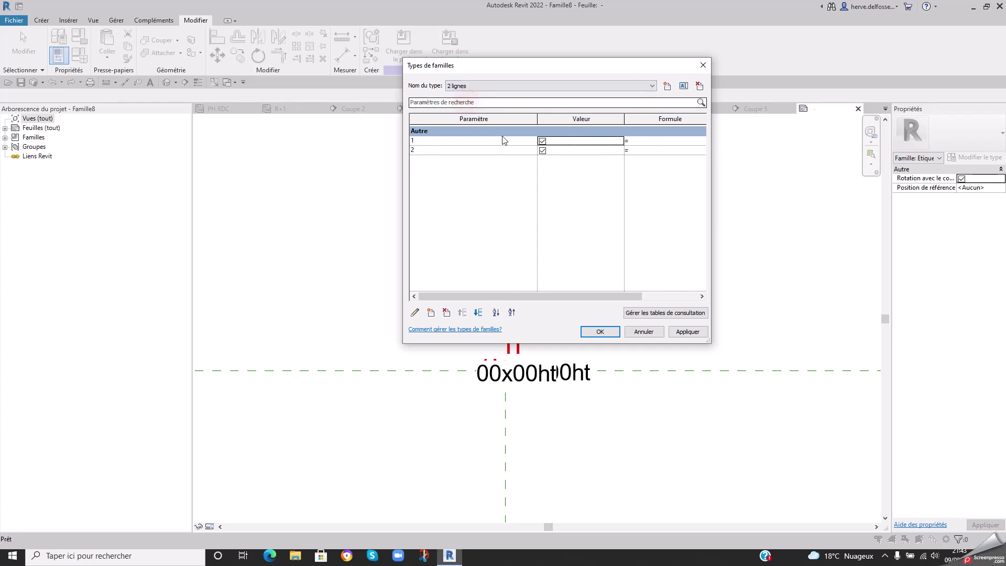
click(542, 141)
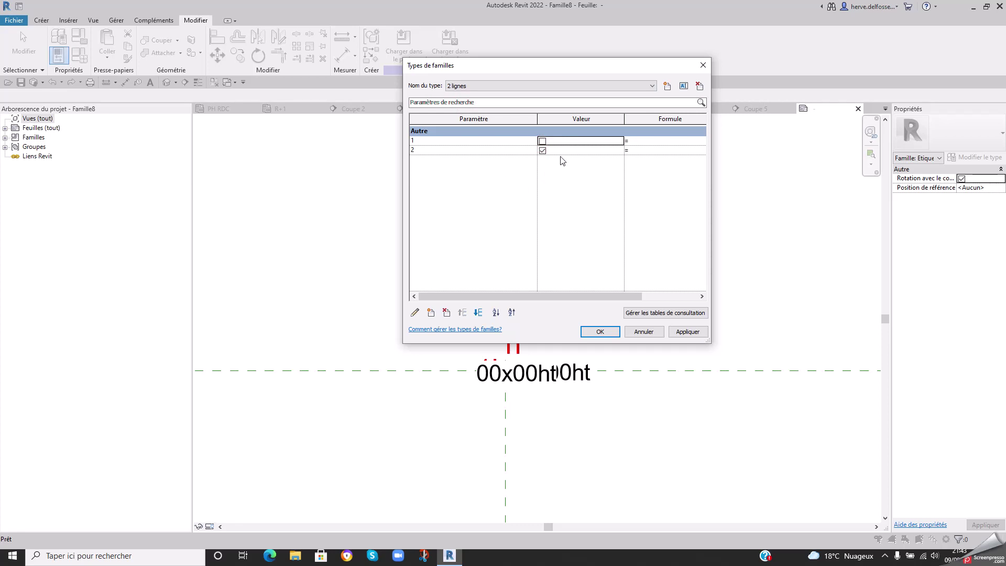
click(600, 332)
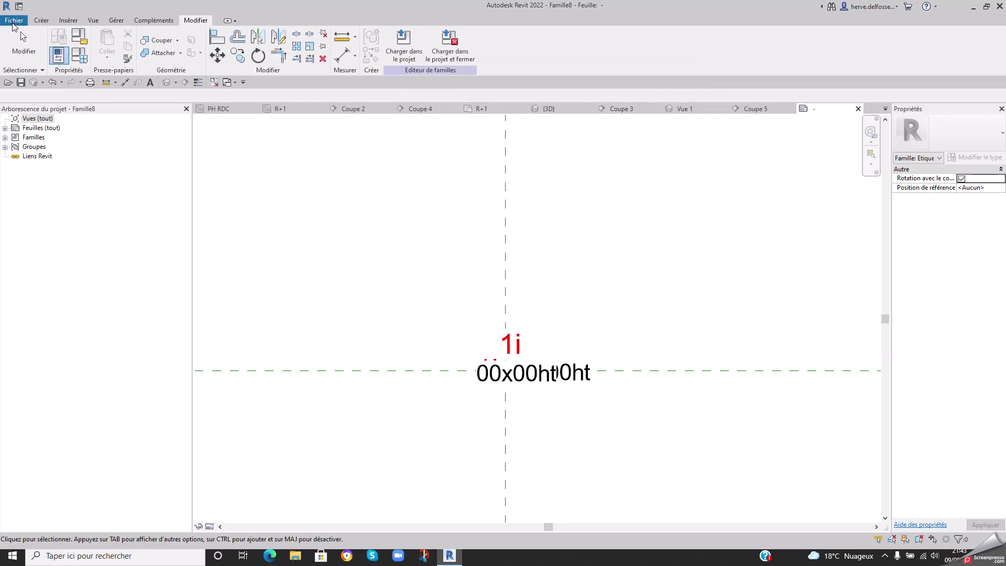
- Save the family as HD Etiquette Poutre Nom bxhl.rfa in the ESSAIS folder, then load it into the project and close it
click(14, 22)
click(24, 146)
click(109, 145)
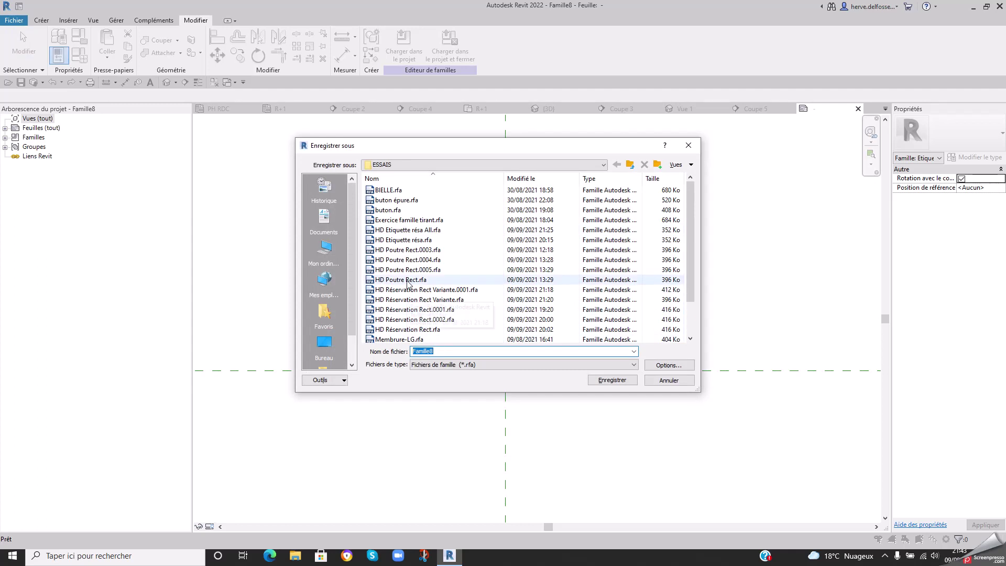
click(428, 230)
click(447, 354)
drag(447, 354, 469, 353)
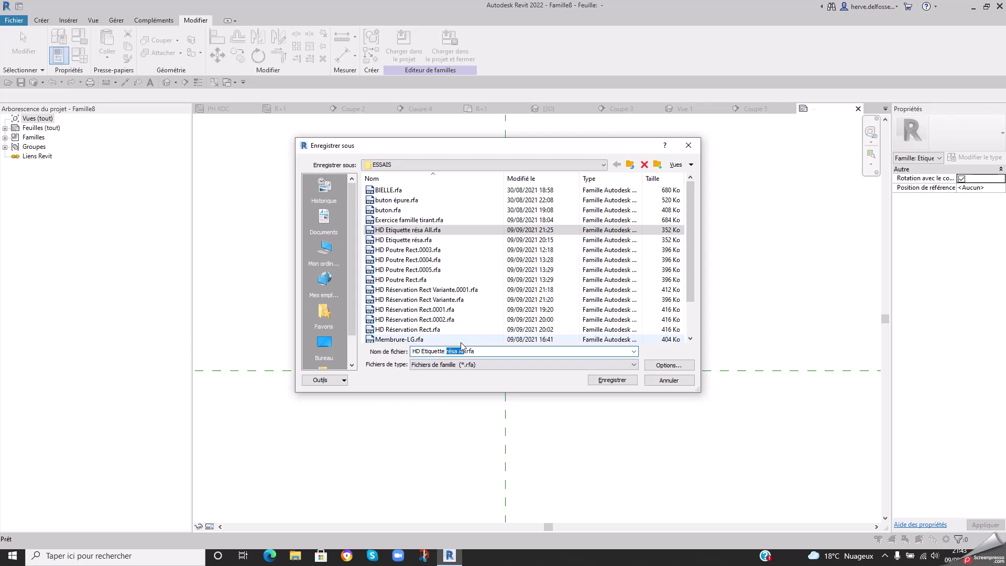
text(Poutrel)
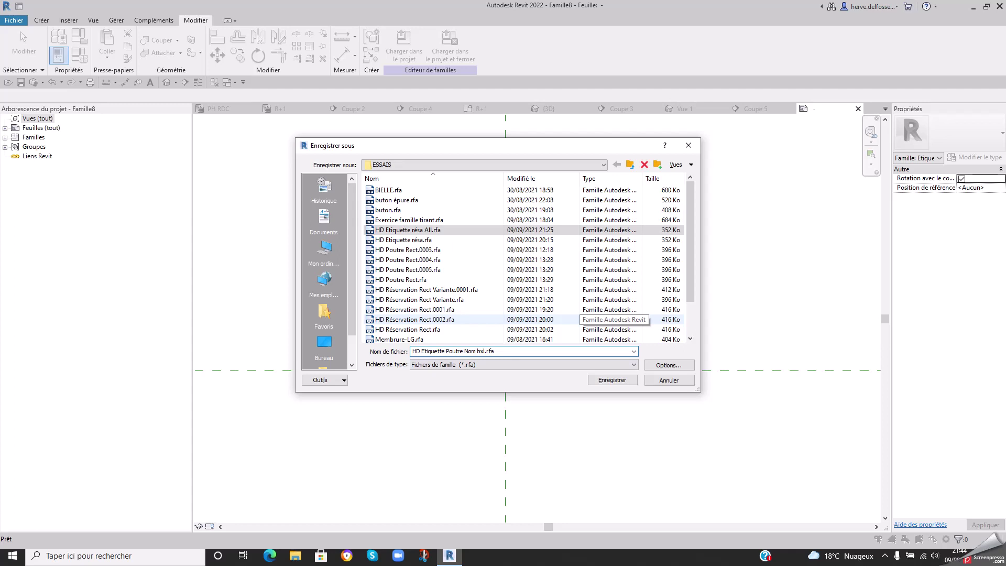
key(BackSpace)
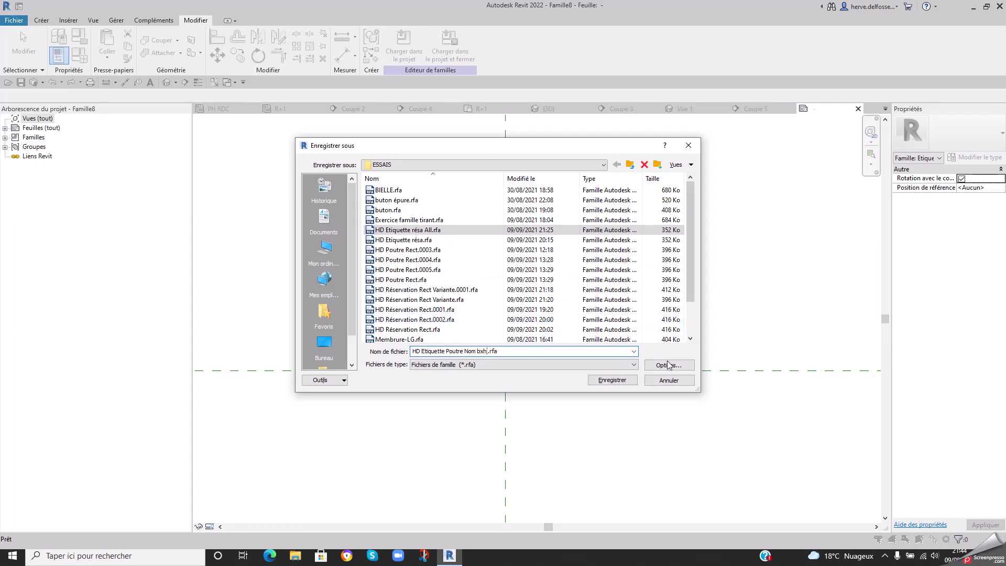
click(614, 383)
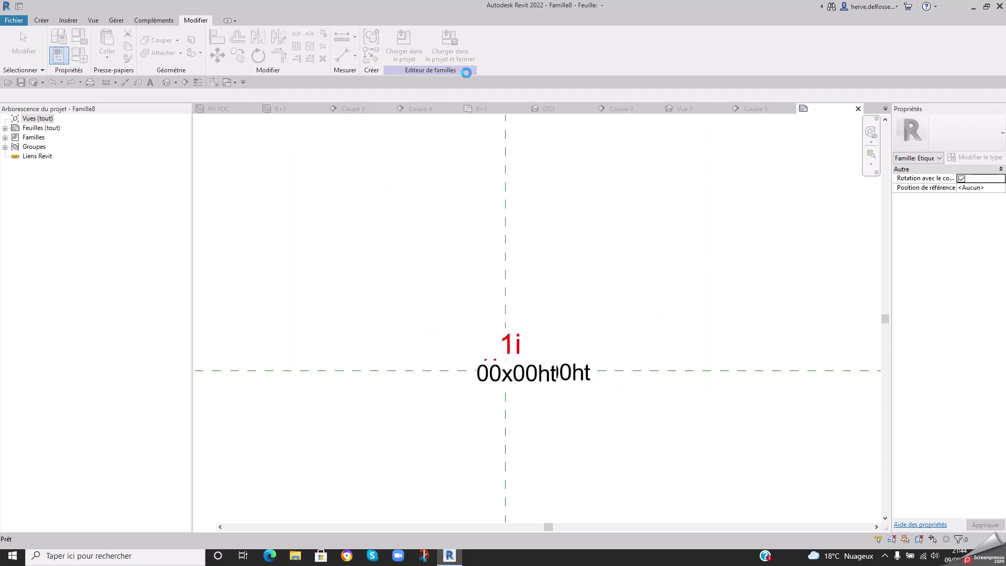
click(457, 60)
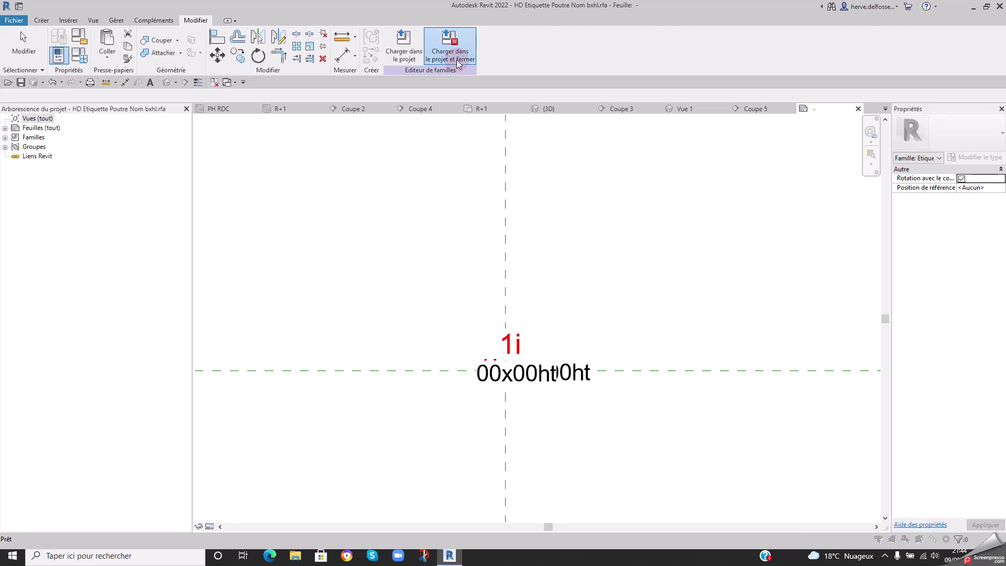
click(472, 355)
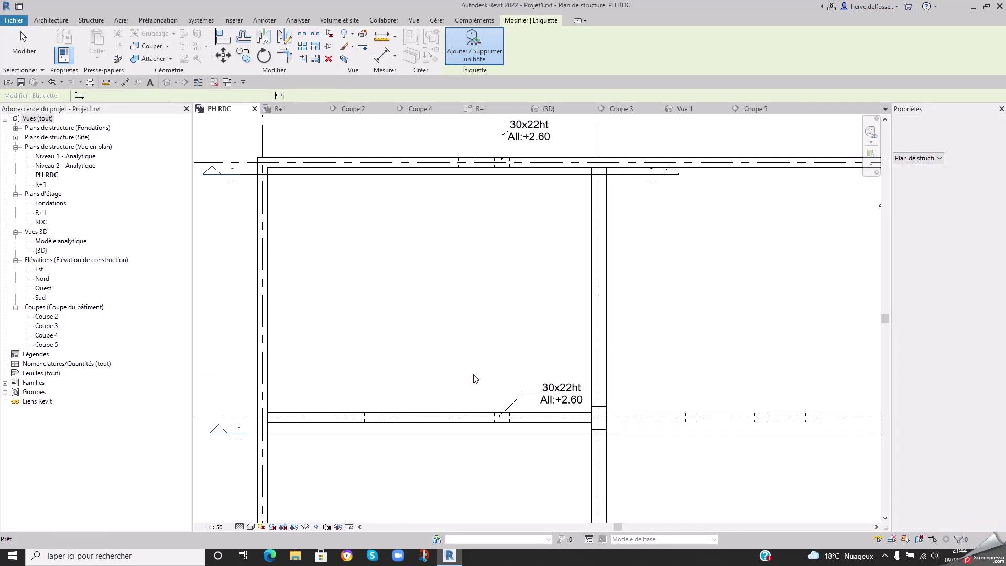
- Assign identifier T101 to the horizontal 20x50 beam in the lower row, accepting the duplicate value
click(462, 415)
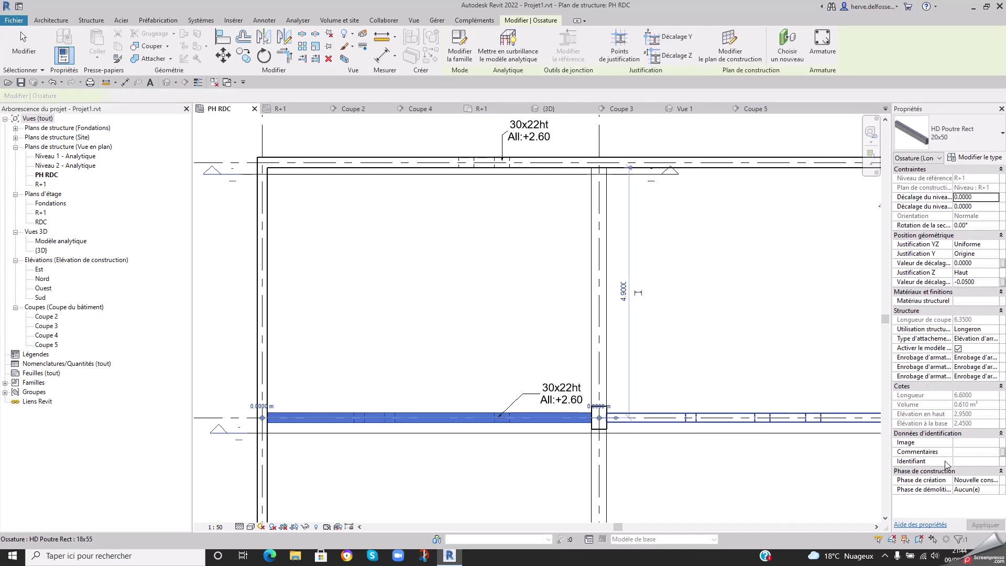
click(962, 461)
text(T101)
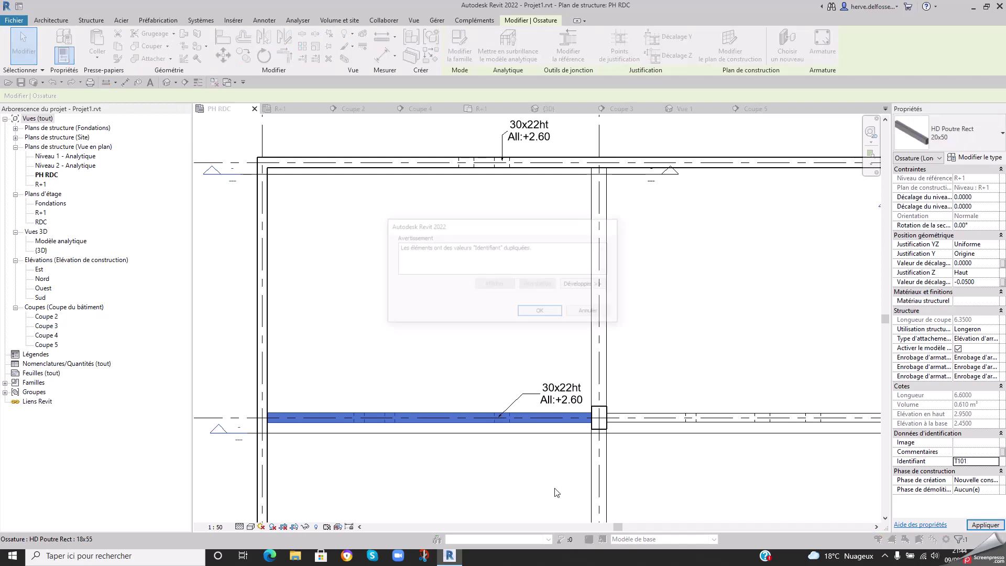
click(550, 312)
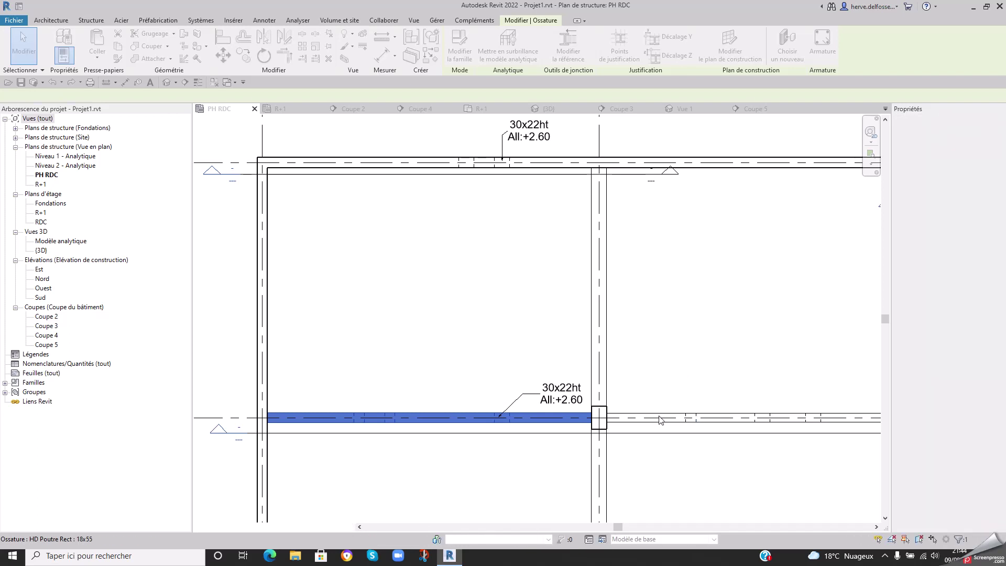
- Assign identifier T102 to the adjoining horizontal 18x55 beam between the two columns
scroll(625, 430, down, 3)
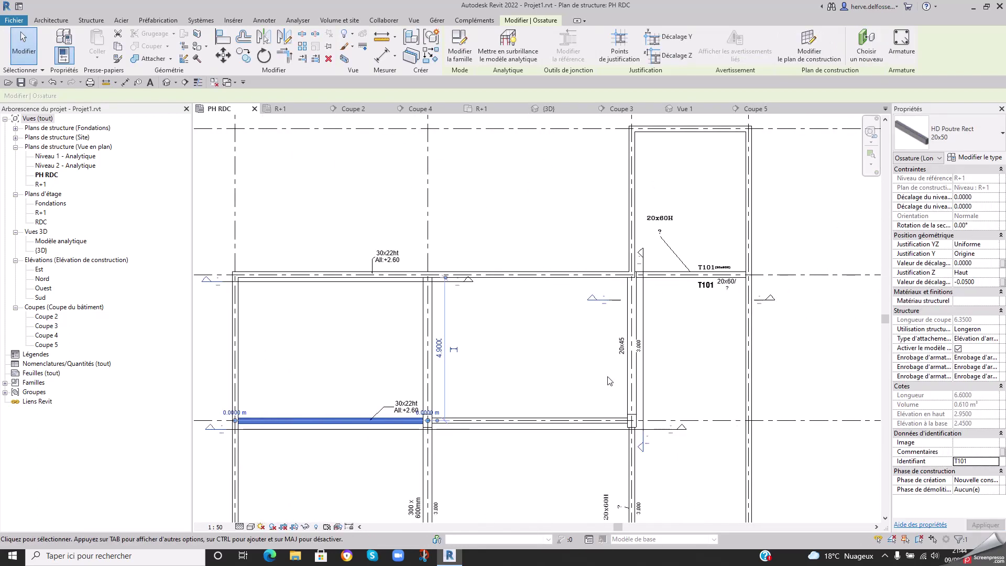
scroll(612, 381, up, 4)
click(644, 386)
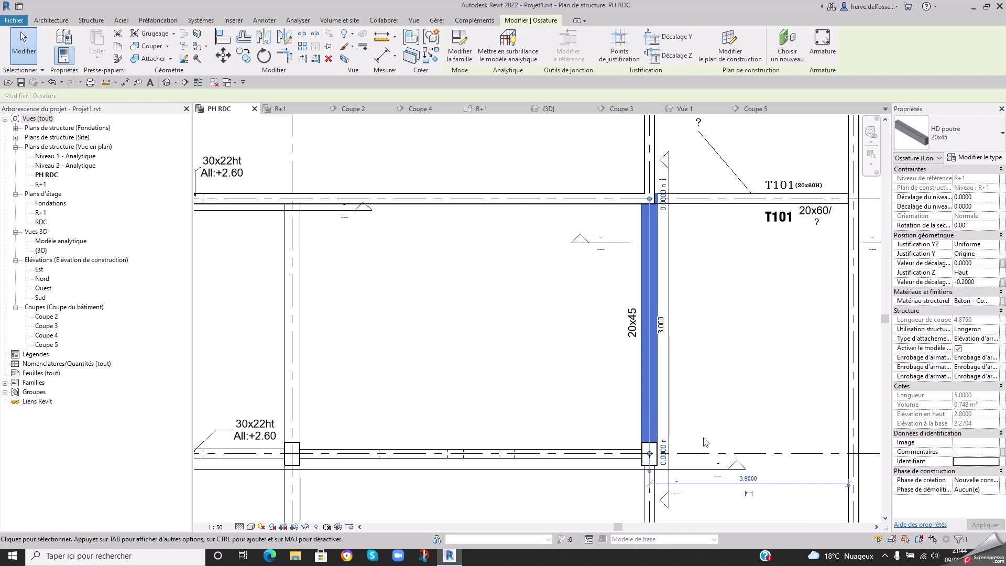
click(602, 453)
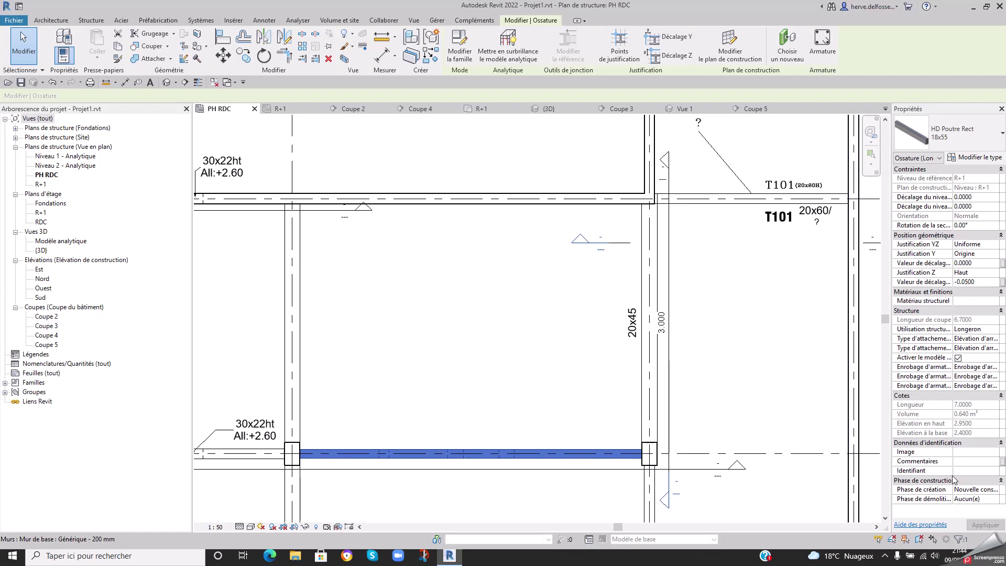
click(956, 472)
text(T101)
key(Return)
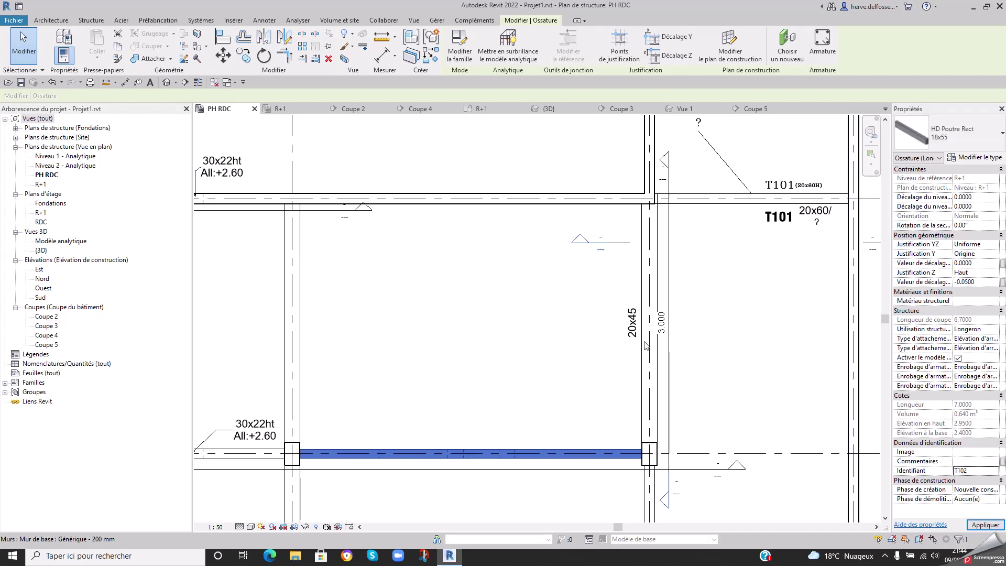
- Tag the T101 and T102 beams by category with the leader line turned off
click(466, 384)
scroll(467, 384, down, 2)
middle_drag(467, 385, 543, 352)
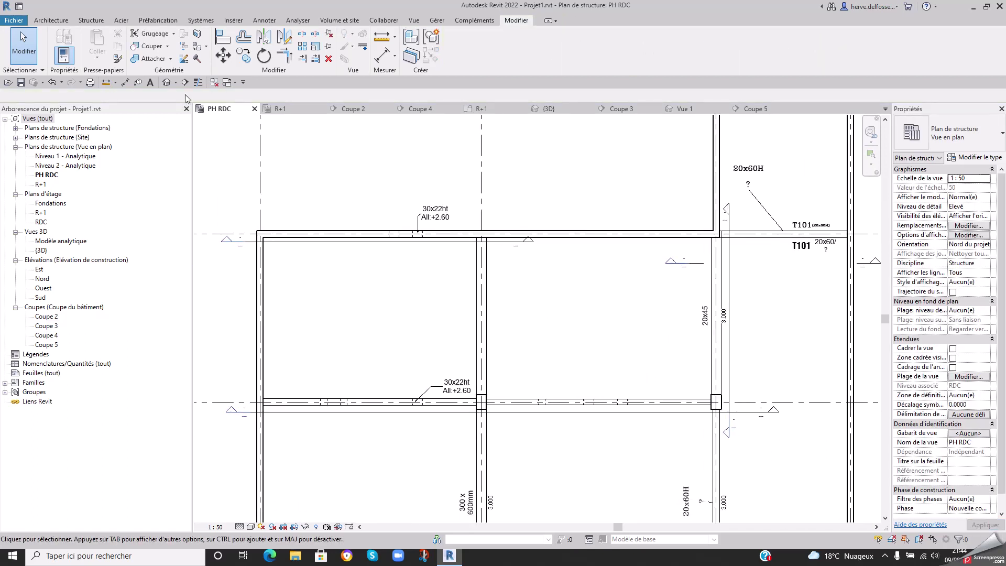
click(138, 83)
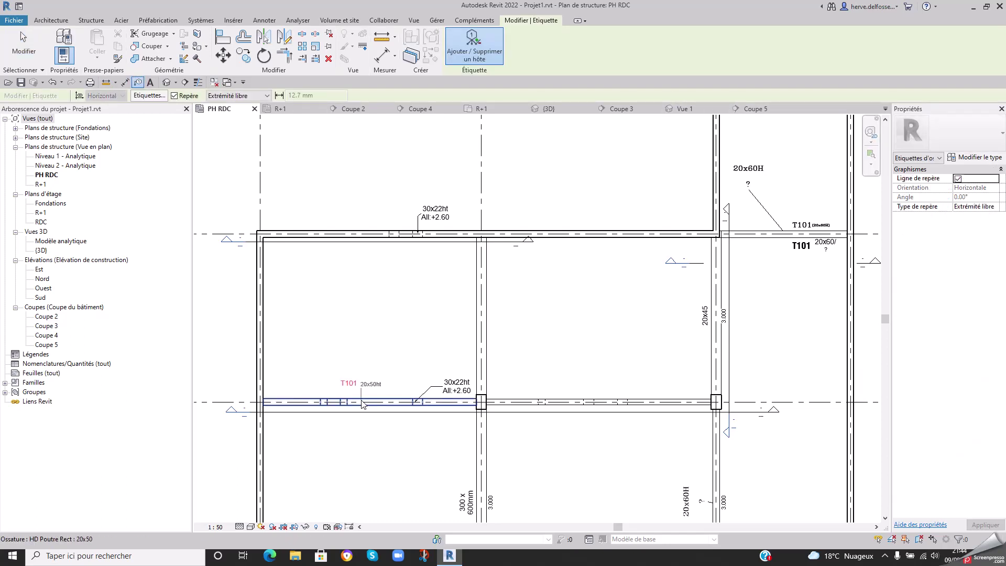
click(176, 96)
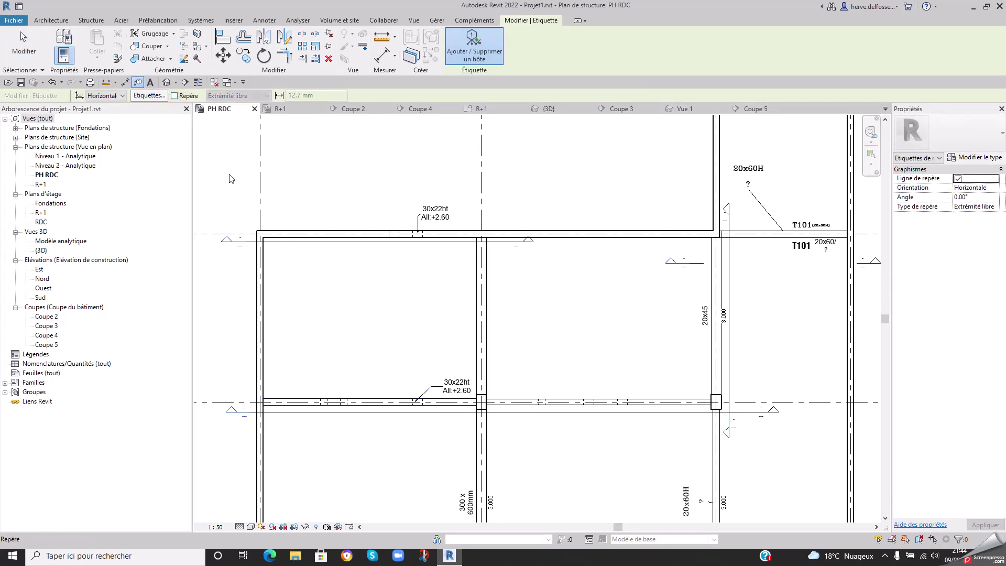
click(362, 401)
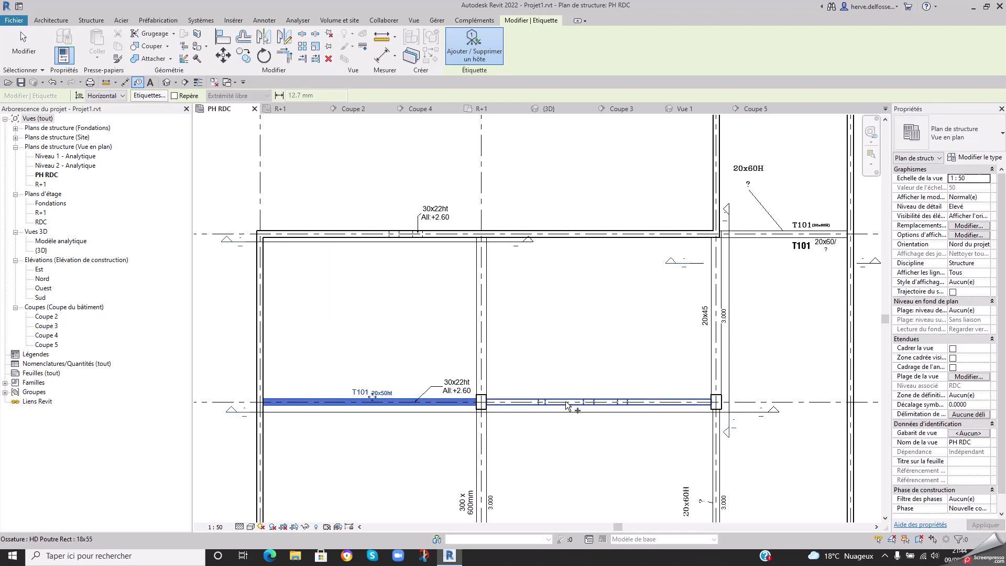
click(150, 96)
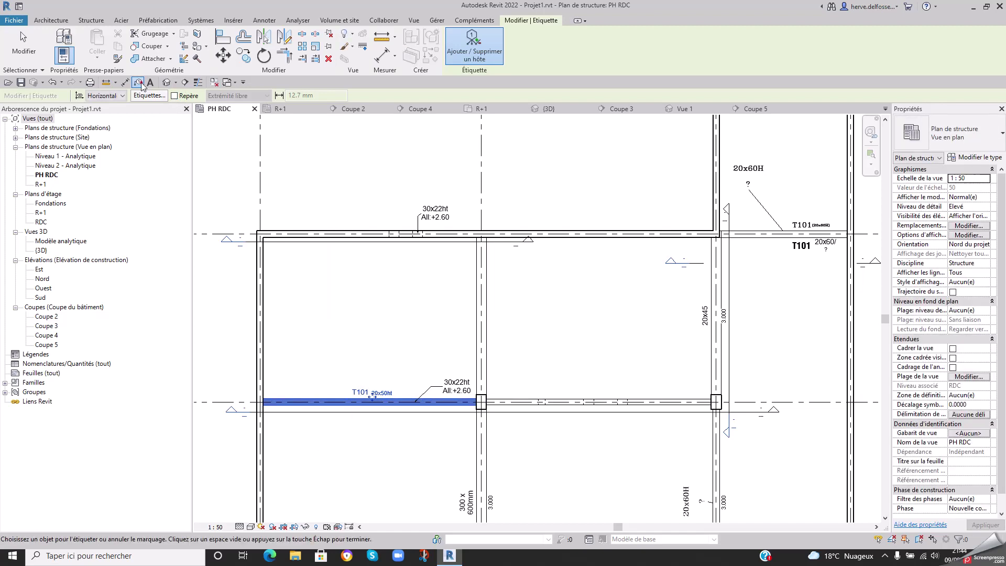
click(566, 401)
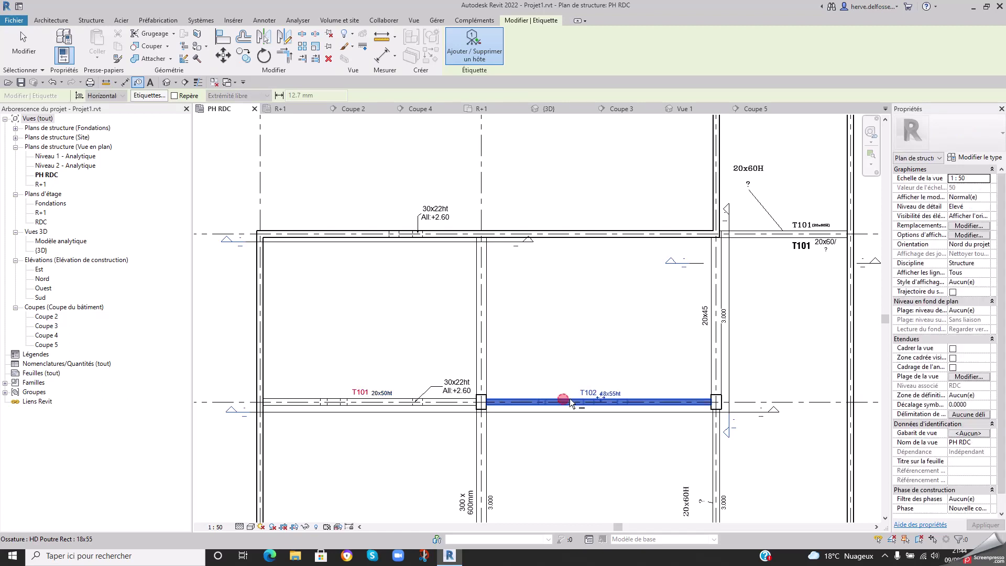
- Tag the vertical beam above the column at the far end of the T102 beam
middle_drag(714, 364, 545, 359)
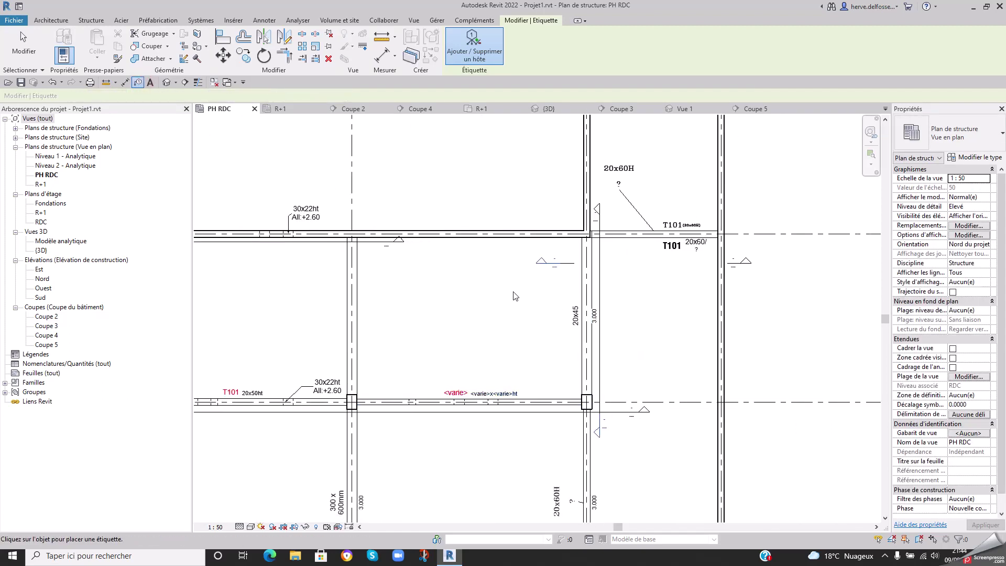
click(583, 371)
key(Escape)
scroll(580, 306, up, 3)
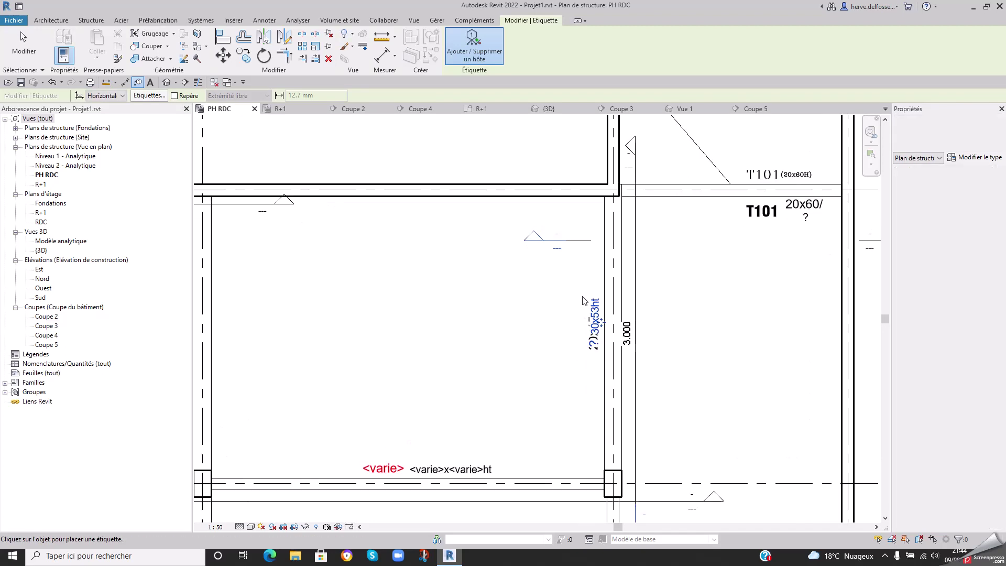
- Move the vertical beam's new tag clear of the old 20x45 tag and delete the old one
click(597, 312)
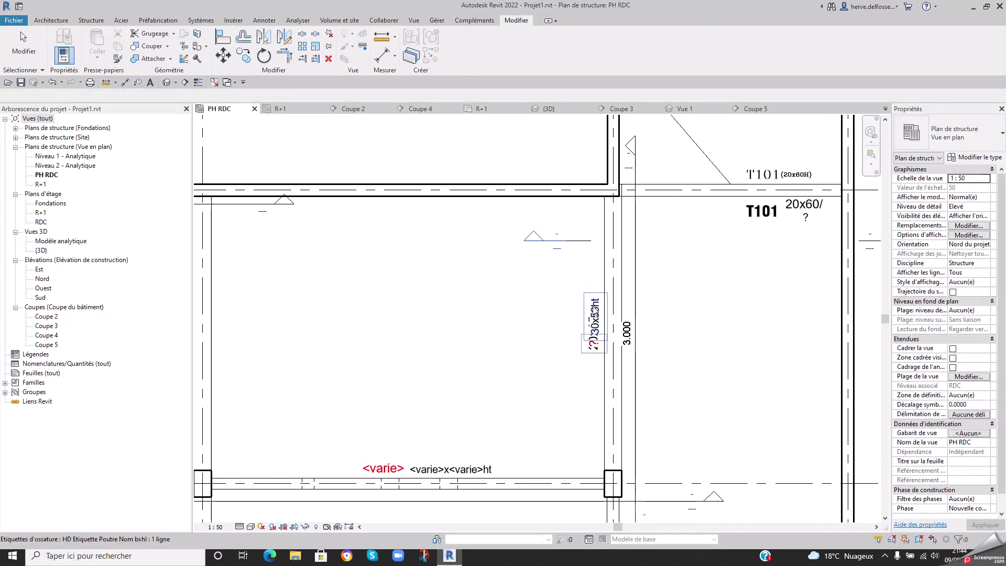
drag(601, 328, 586, 410)
click(598, 346)
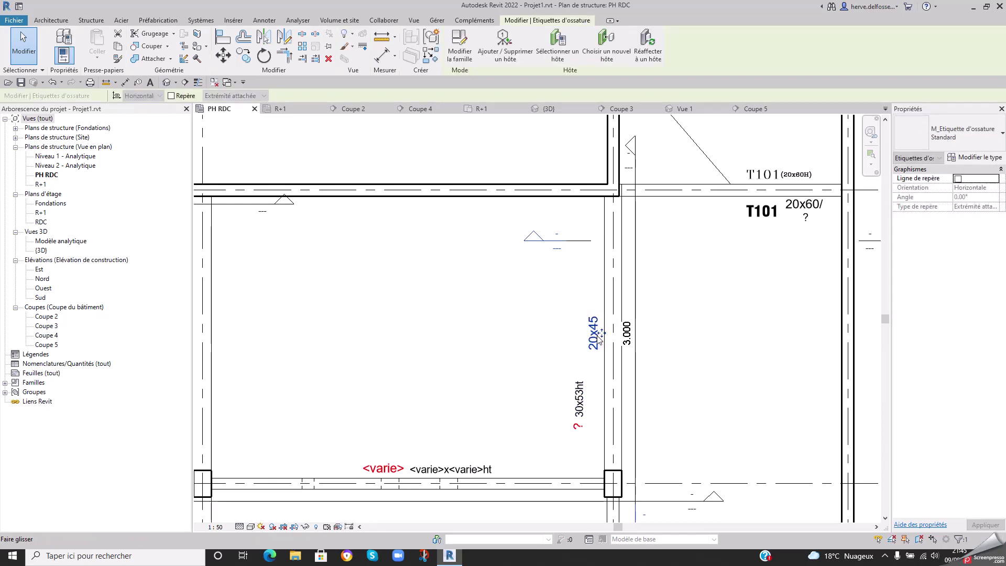
key(Escape)
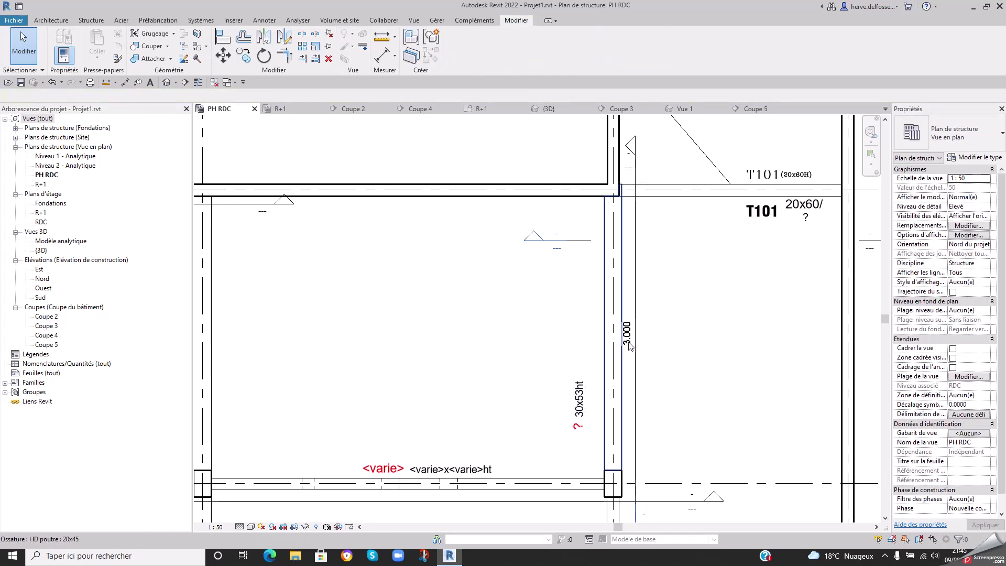
- Move the vertical beam's new tag higher and closer alongside the beam
scroll(587, 346, up, 2)
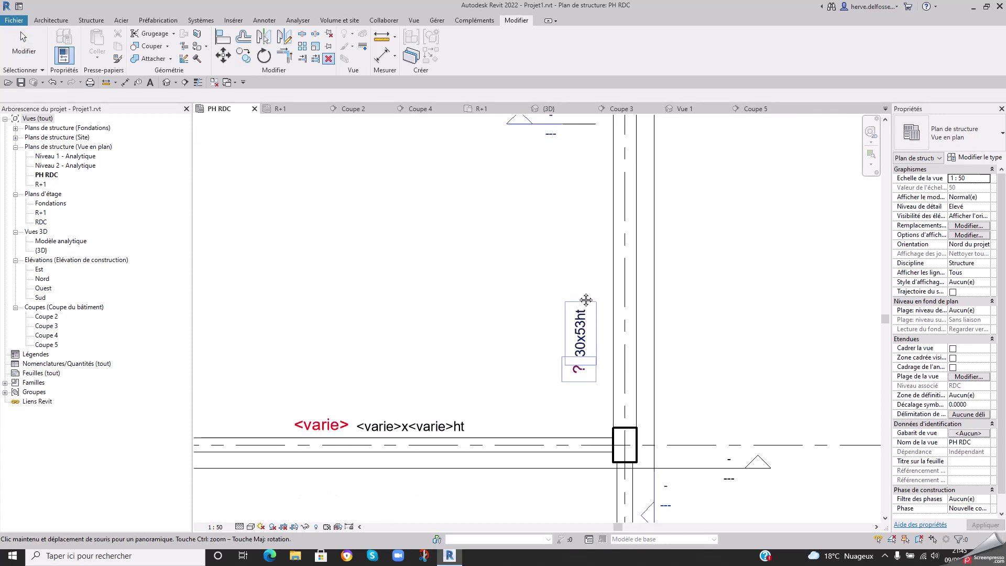
click(600, 340)
drag(600, 341, 616, 284)
click(512, 326)
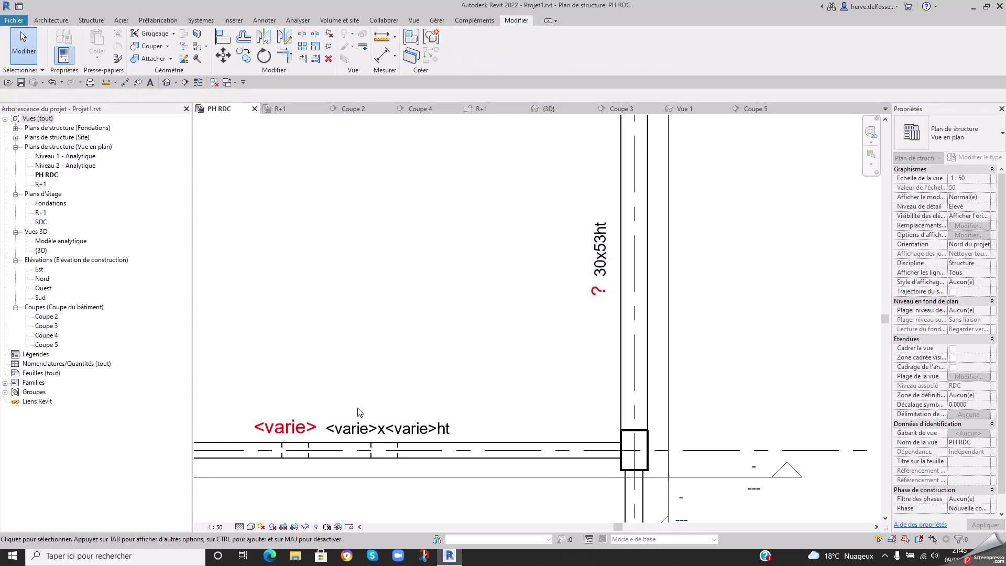
- Delete the multi-host tag on the T102 beam and tag that beam again without a leader
middle_drag(403, 412, 479, 359)
scroll(478, 369, down, 2)
scroll(478, 369, down, 3)
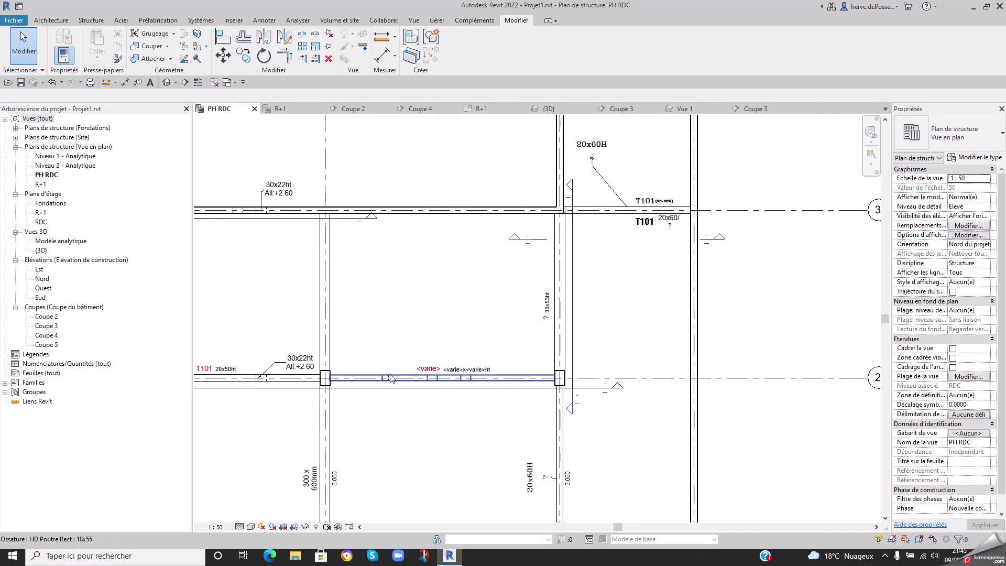
click(522, 358)
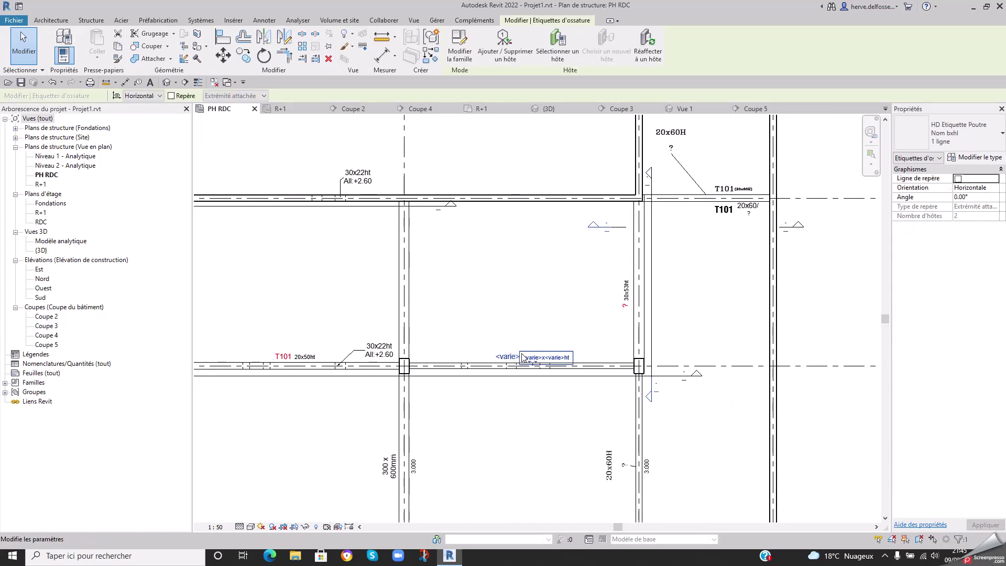
key(Escape)
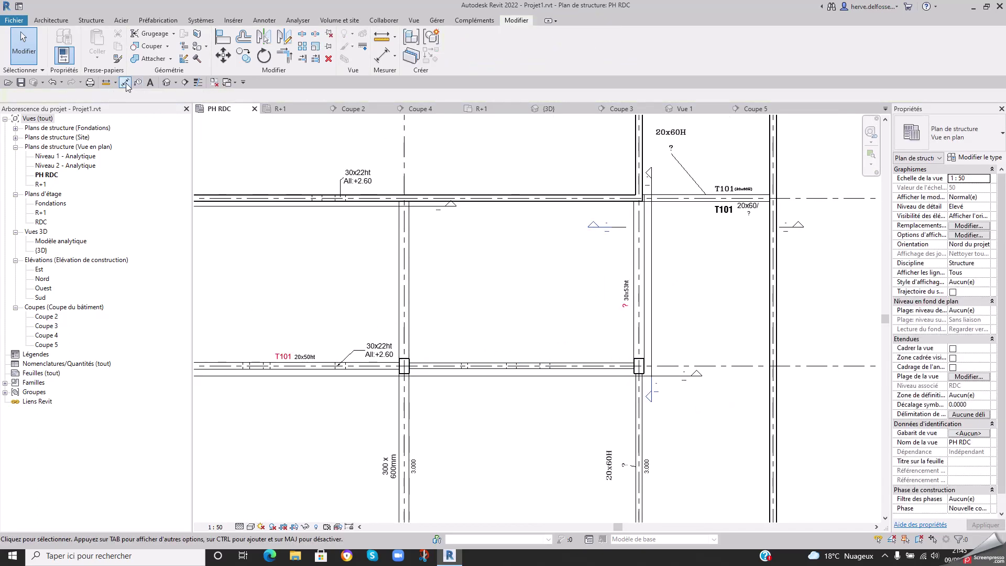
click(137, 82)
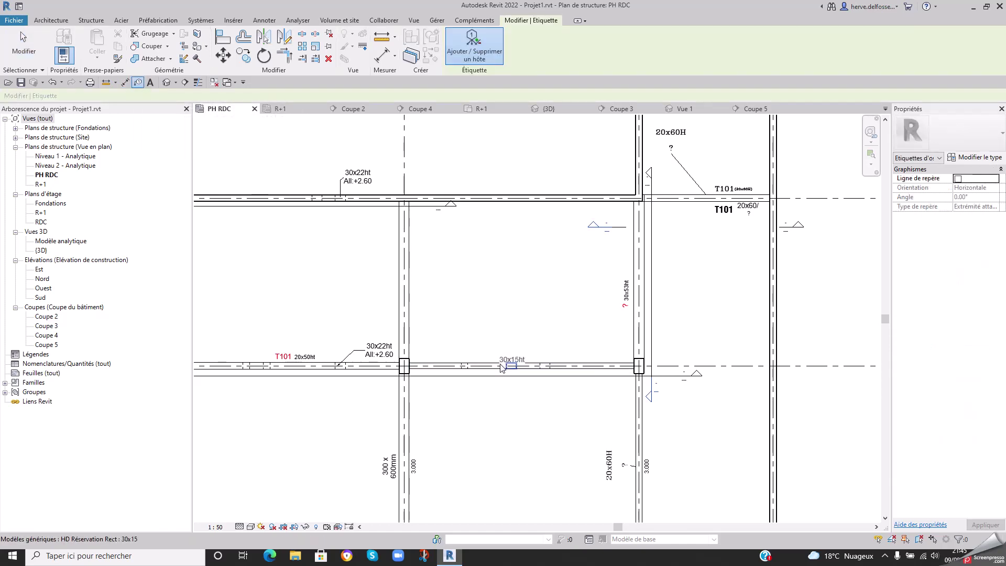
click(502, 367)
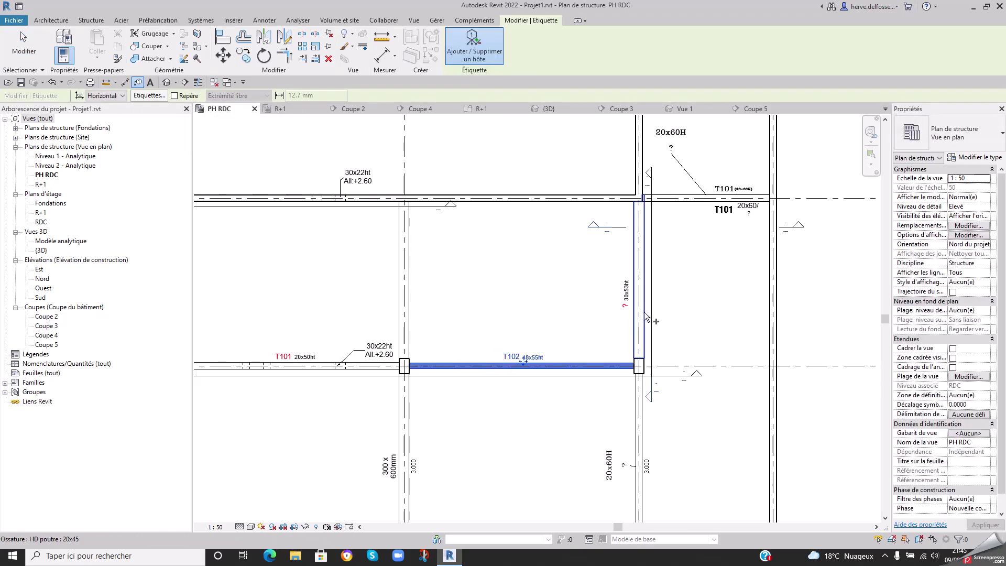
- Try to tag the vertical beam below the column, and delete the old 20x60H tag beside it
click(639, 430)
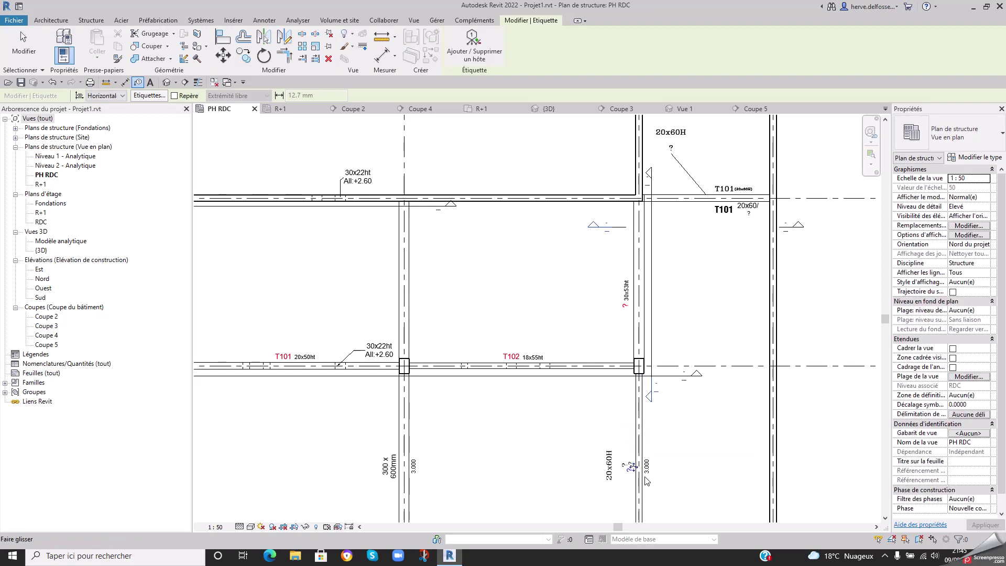
scroll(579, 406, up, 1)
key(Escape)
scroll(563, 437, up, 1)
click(563, 442)
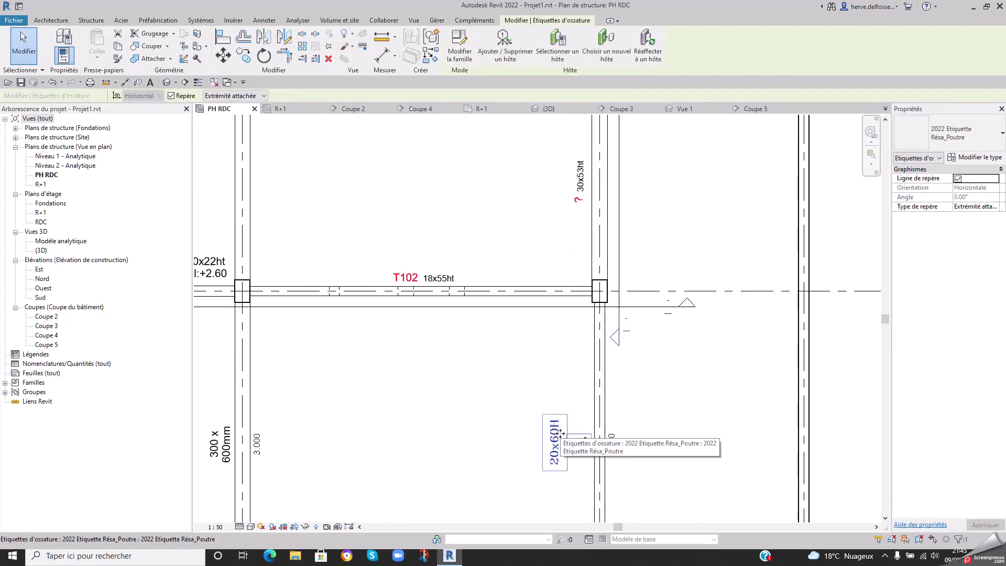
key(Delete)
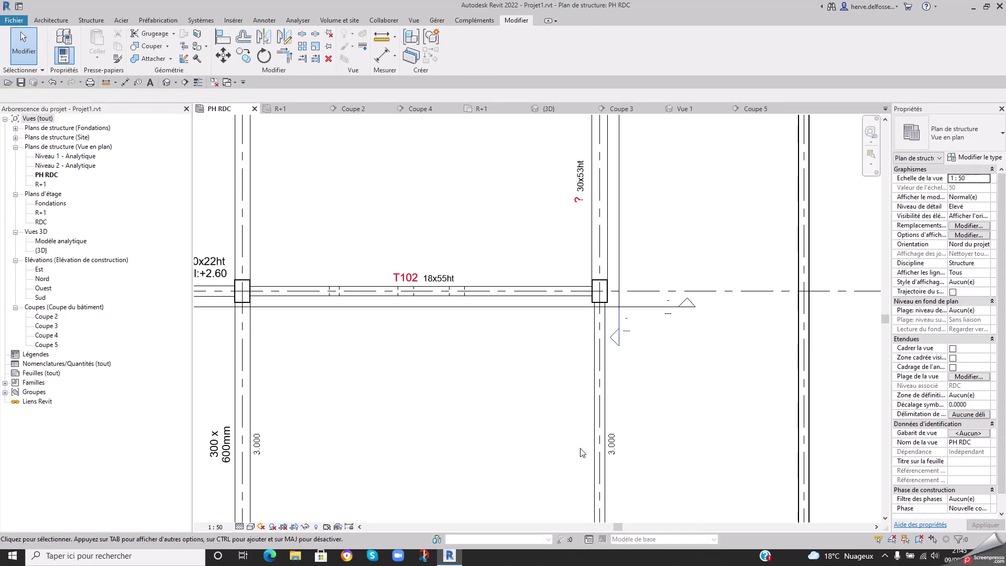
- Check the family types of the vertical beams above and below the column
scroll(551, 377, down, 1)
middle_drag(551, 362, 569, 426)
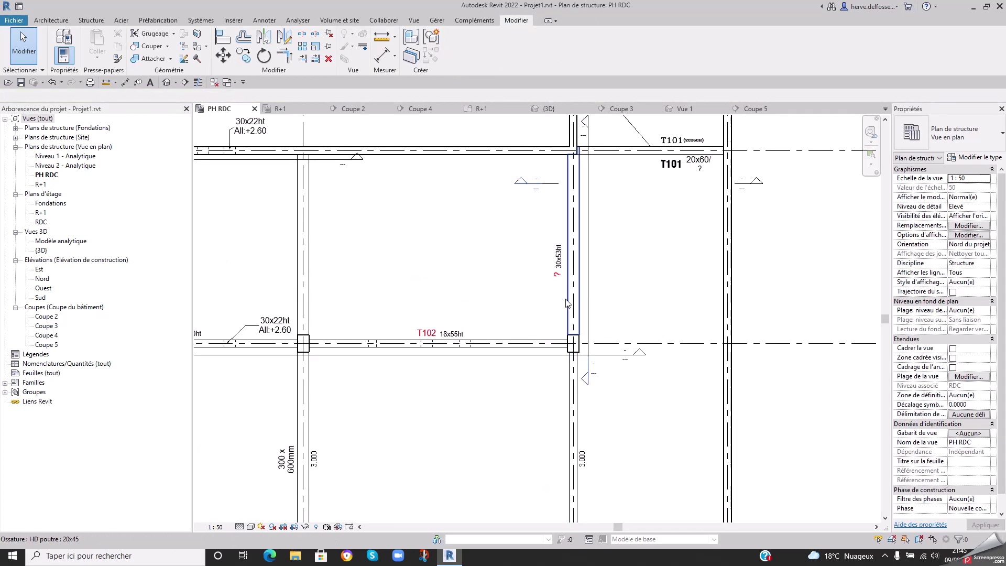
click(572, 297)
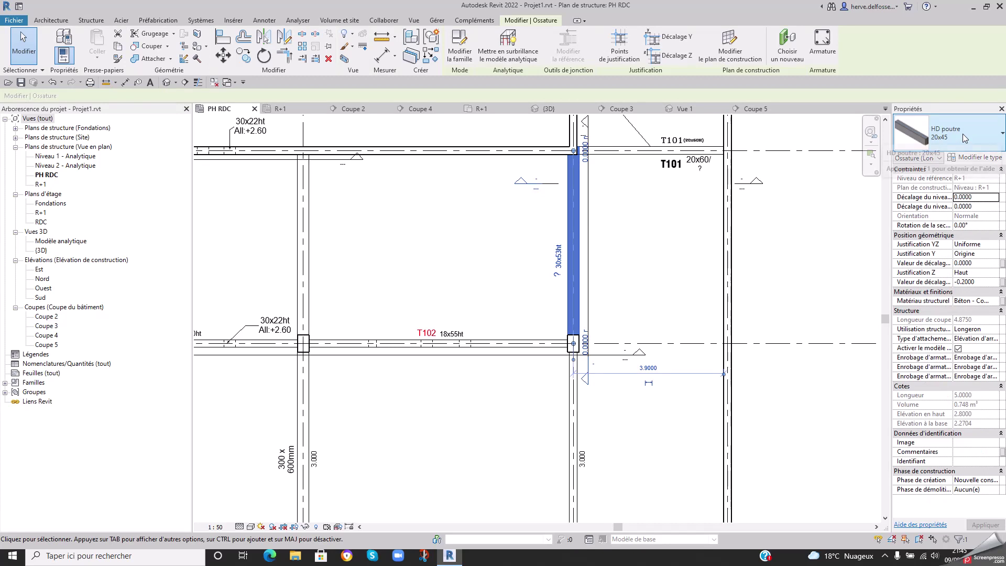
key(Escape)
click(570, 397)
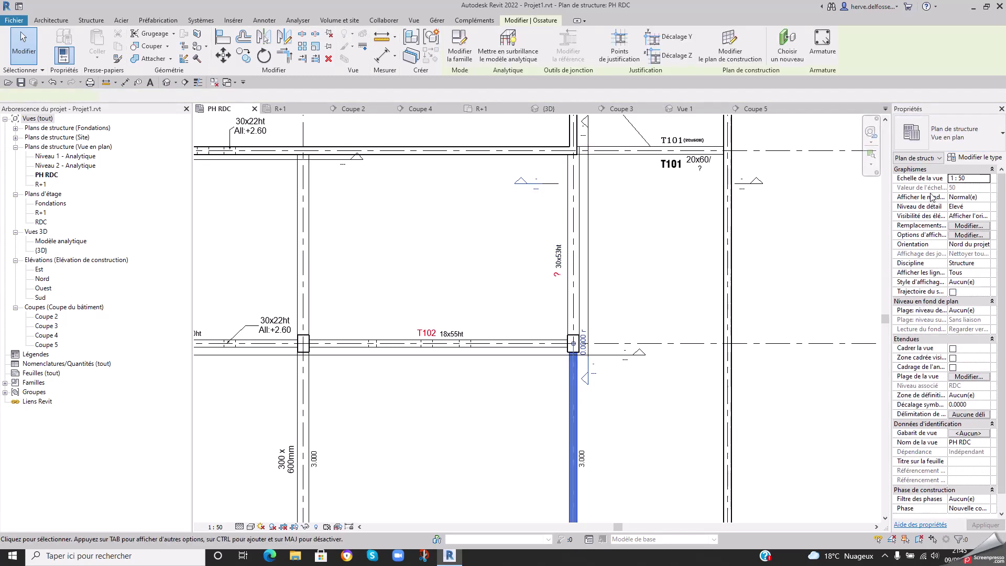
click(776, 308)
- Set the identifier in the vertical beam's 30x53ht tag to T103
scroll(524, 346, down, 2)
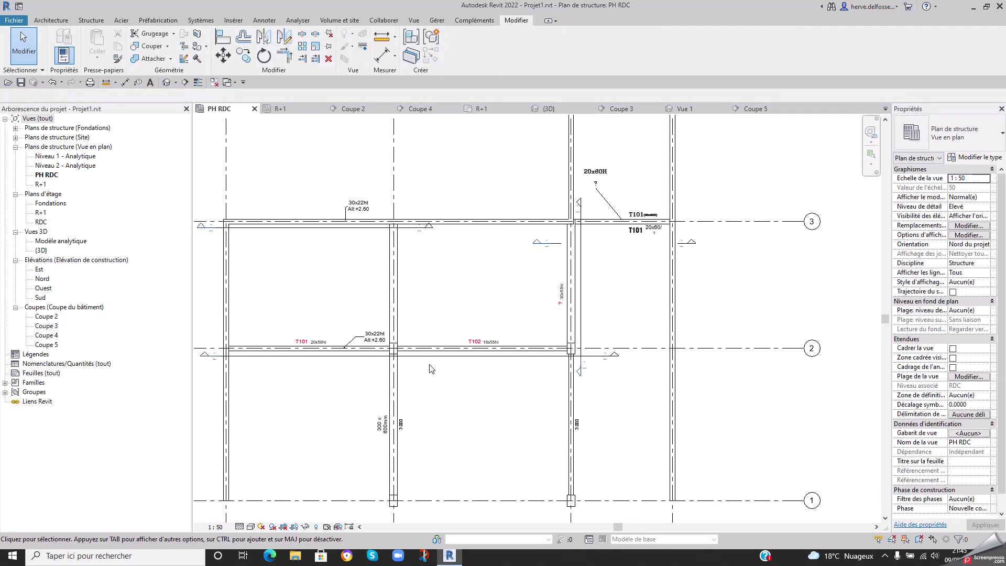
scroll(272, 351, up, 3)
scroll(273, 351, up, 2)
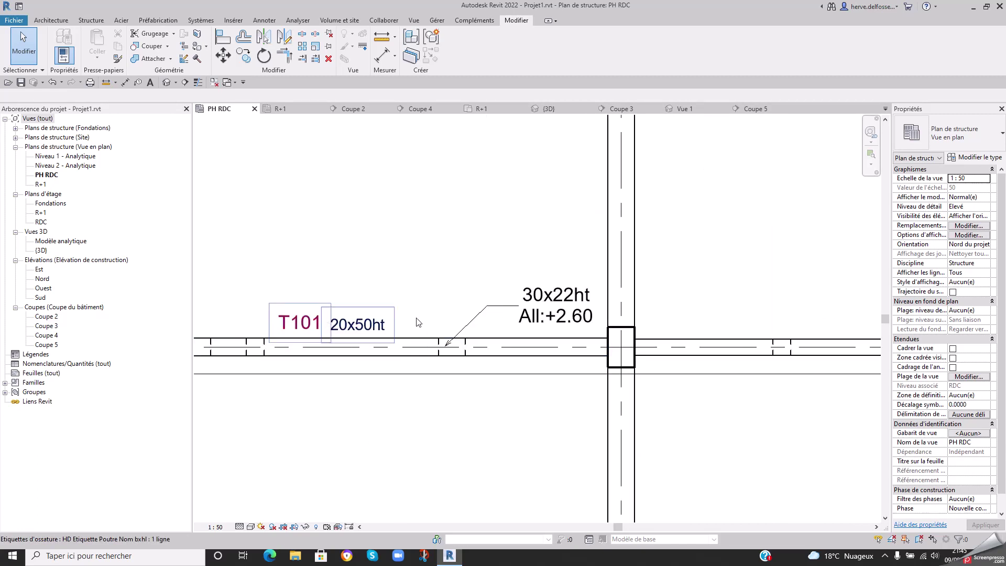
middle_drag(592, 376, 588, 374)
middle_drag(652, 369, 419, 418)
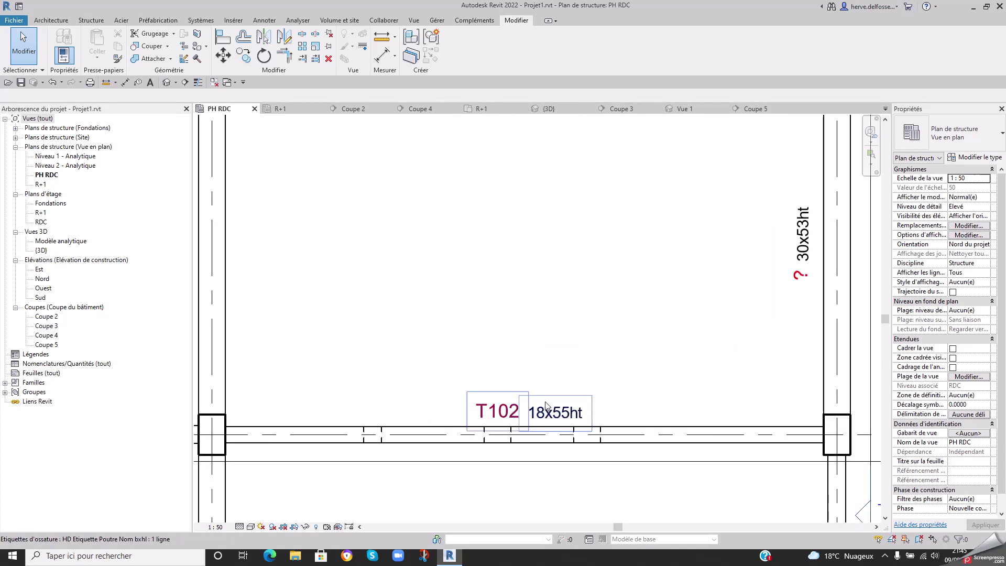
click(802, 282)
click(797, 276)
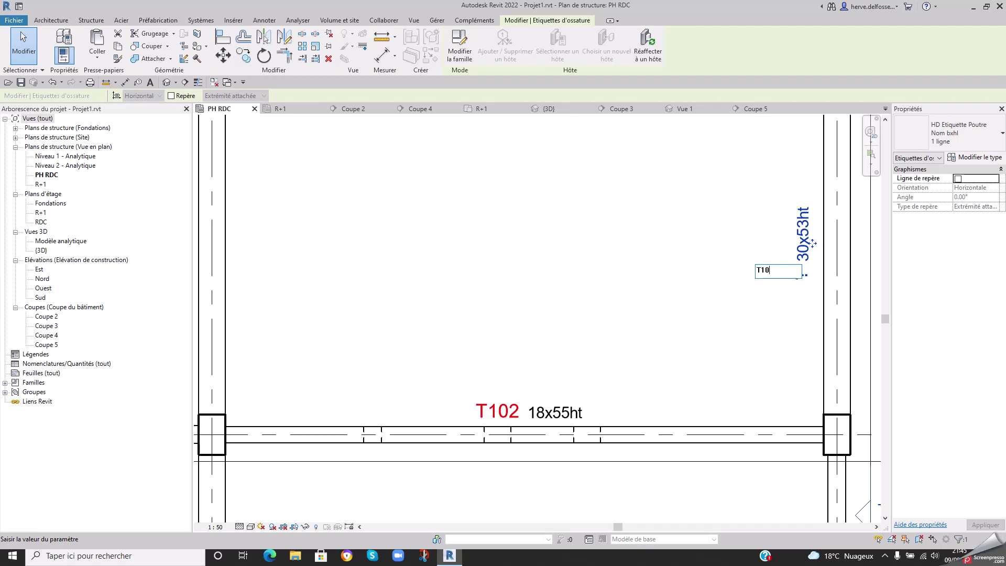
key(Return)
key(Escape)
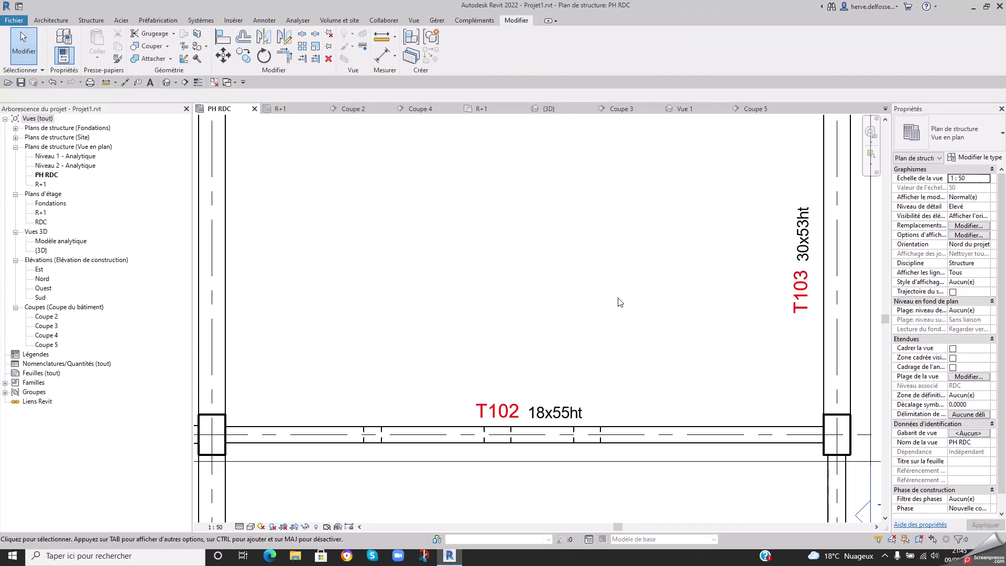
- Compare the 1 ligne and 2 lignes types on the T102 beam's tag and leave it on 2 lignes
click(540, 414)
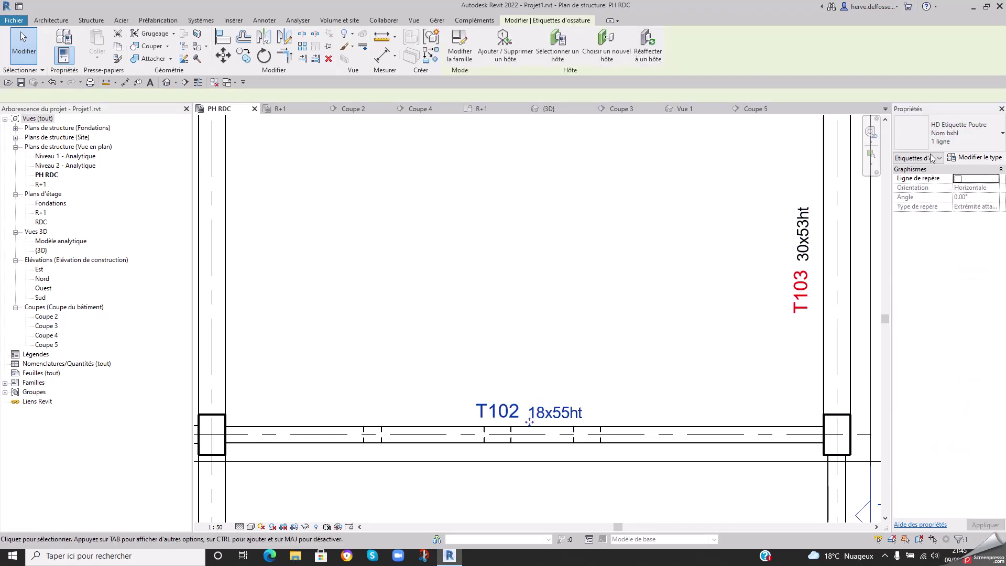
click(957, 145)
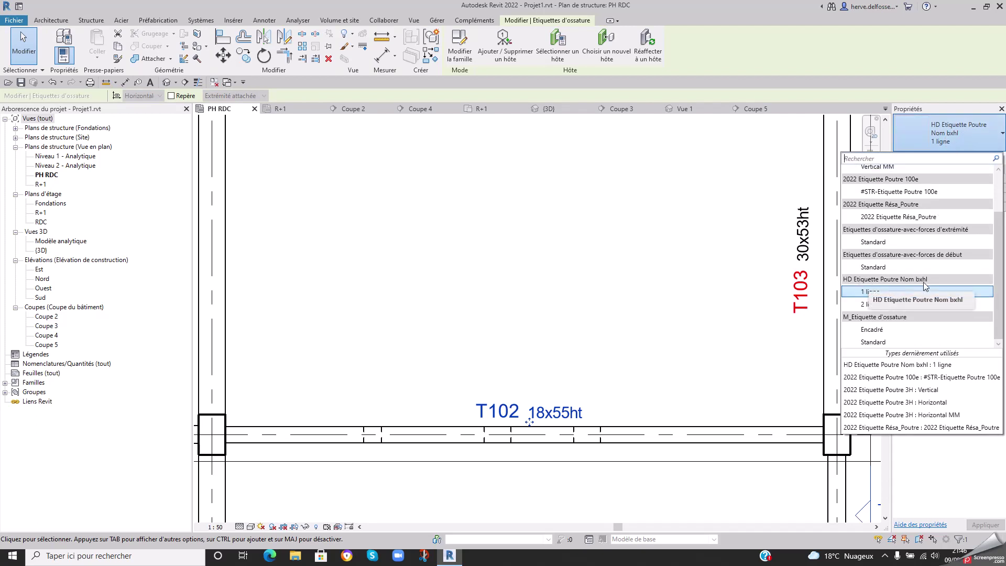
click(873, 305)
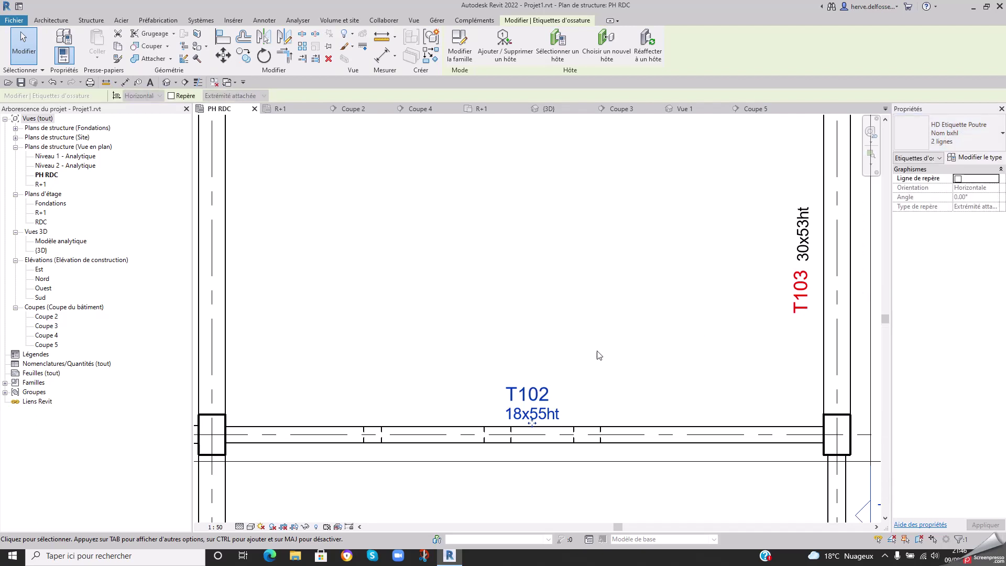
click(957, 139)
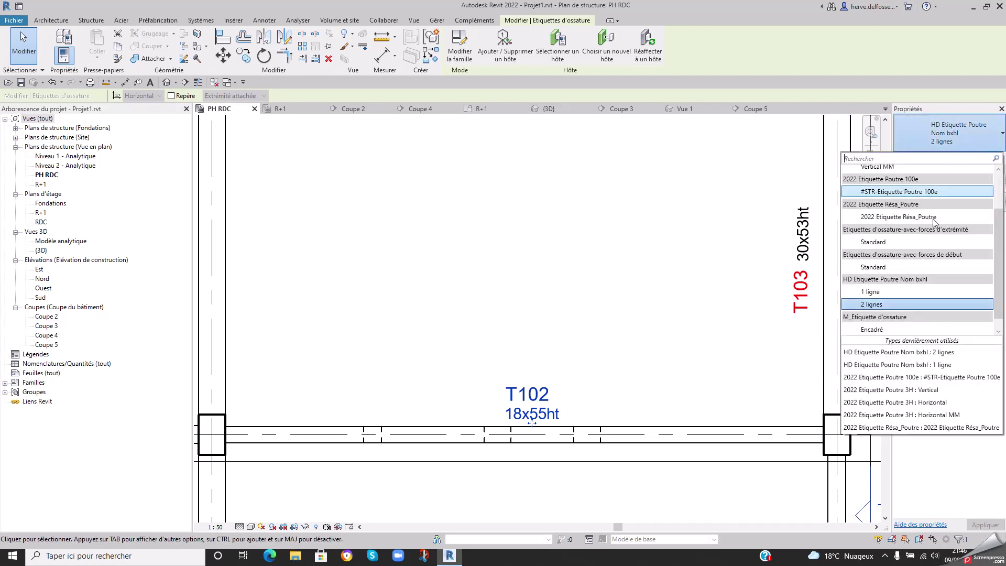
click(889, 291)
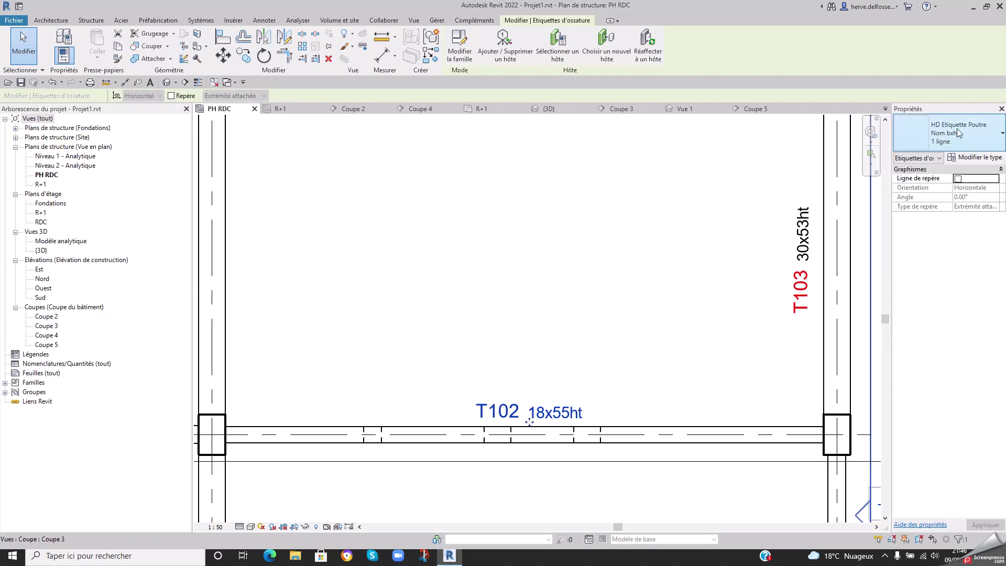
click(949, 135)
click(873, 304)
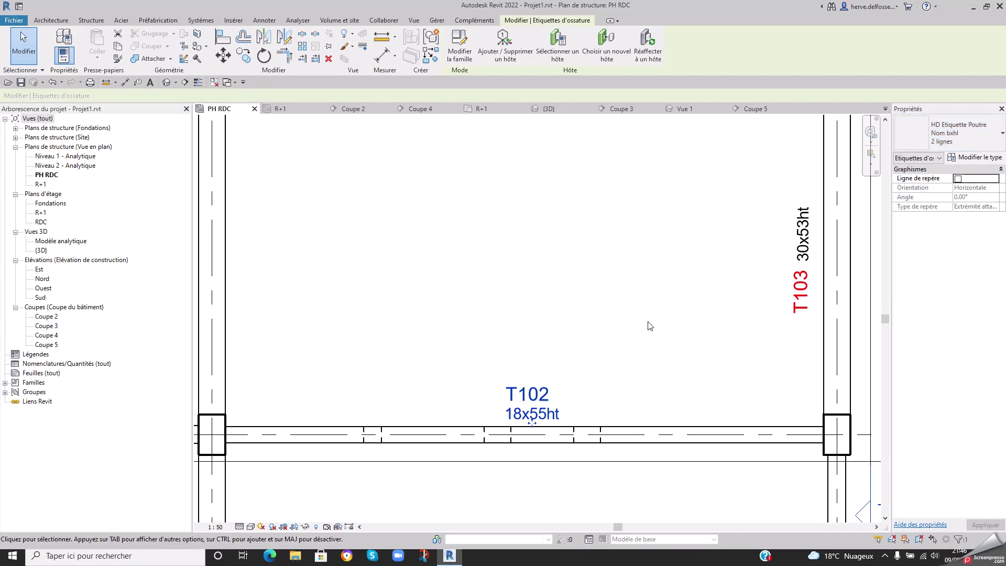
click(627, 344)
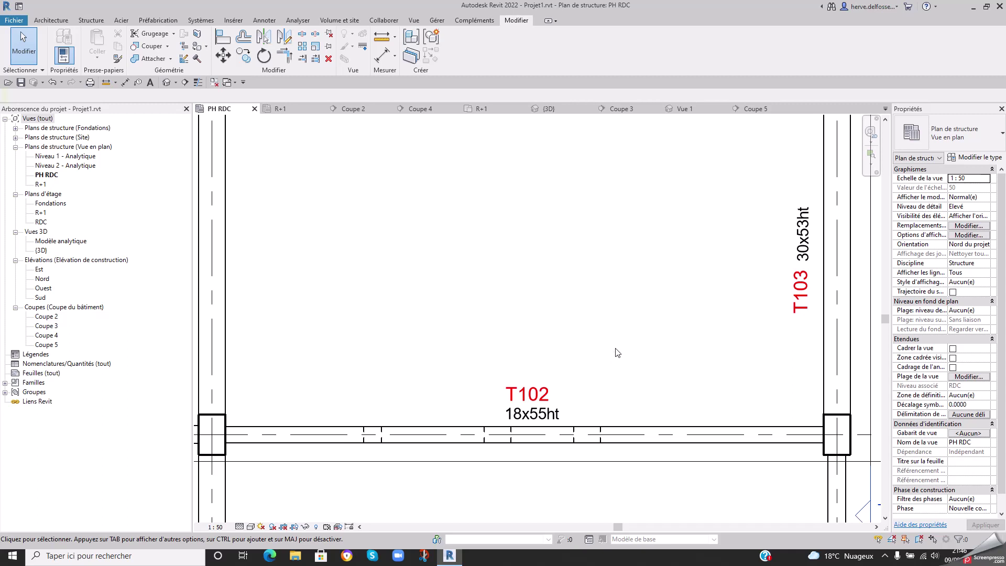
- Start beam annotations for the plan and set the tag above mid-beam to HD Etiquette Poutre Nom bxhl : 2 lignes
scroll(617, 357, down, 1)
scroll(621, 362, down, 1)
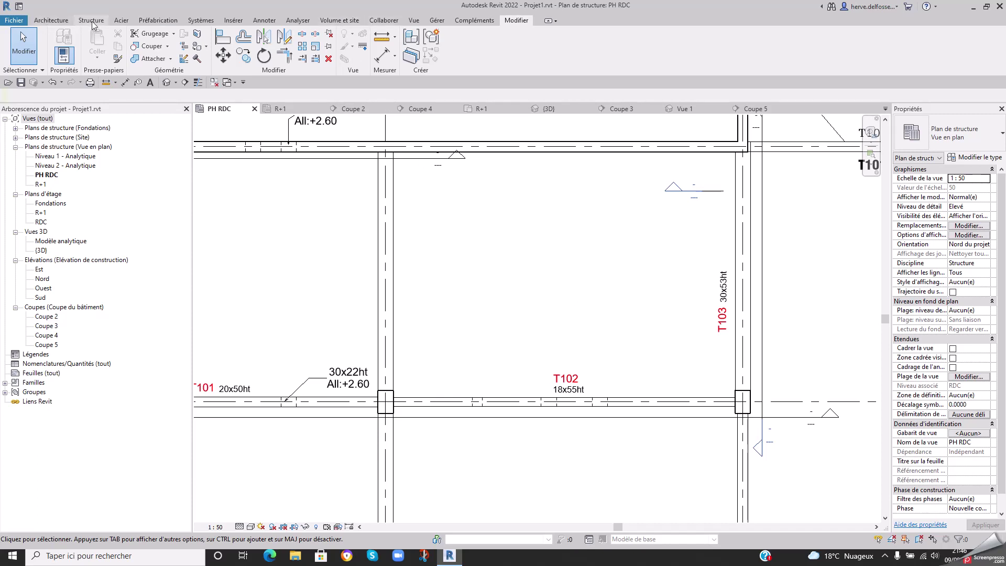
click(268, 21)
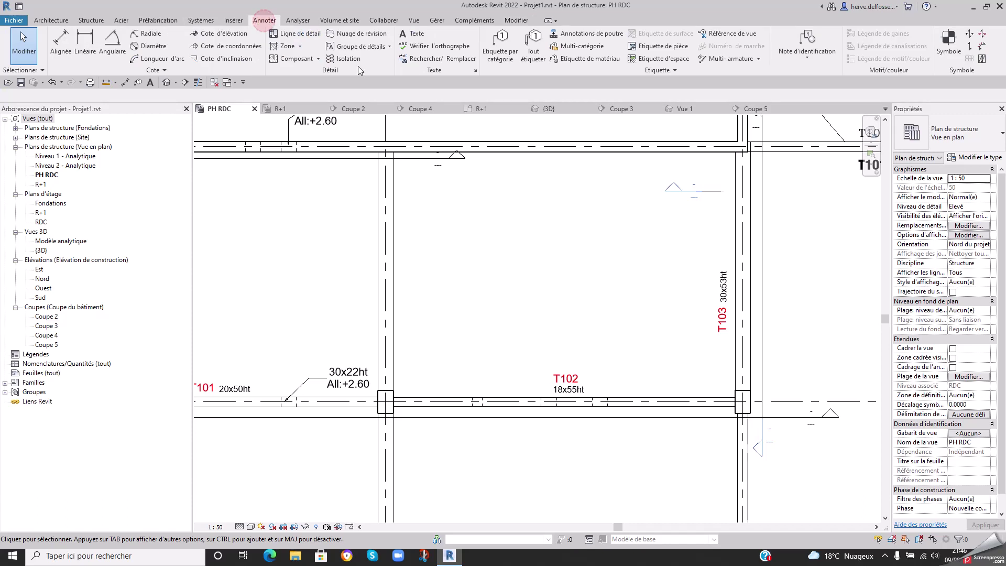
click(589, 35)
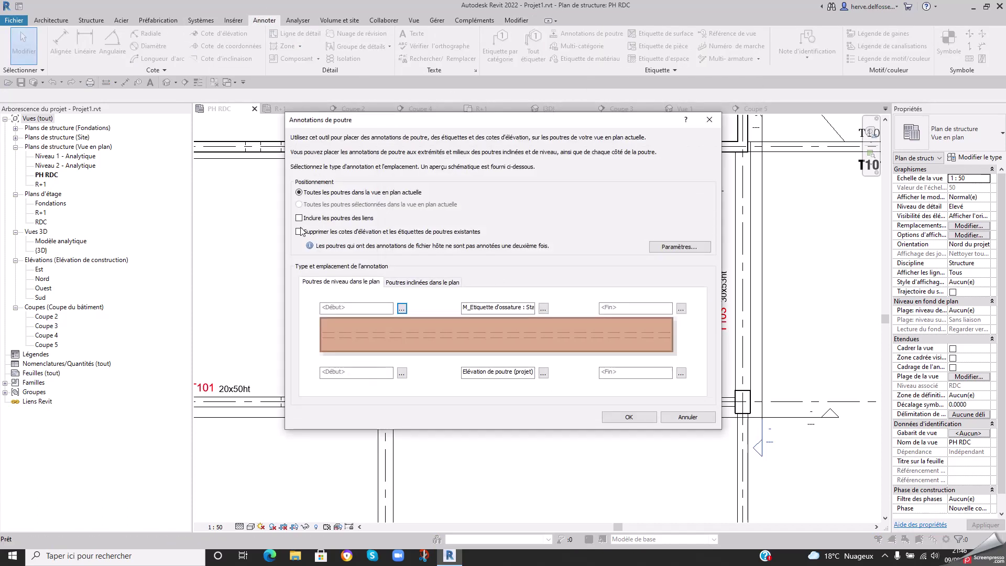
click(544, 309)
click(513, 260)
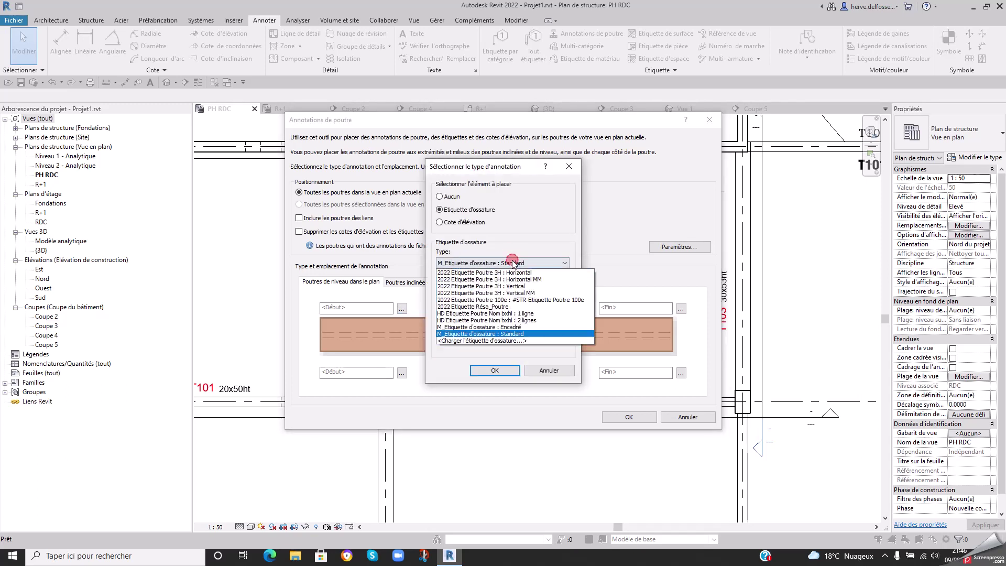
click(504, 321)
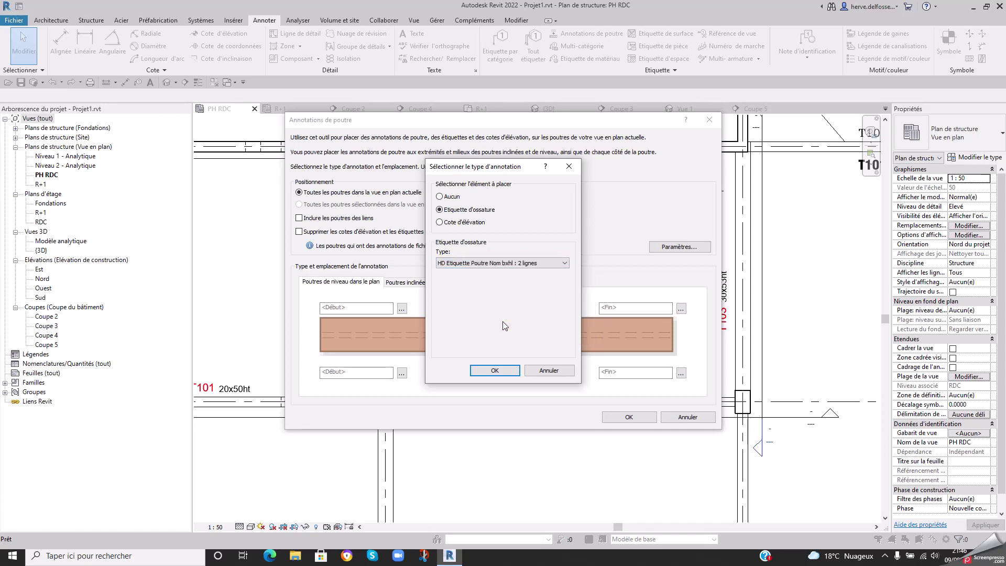
click(502, 371)
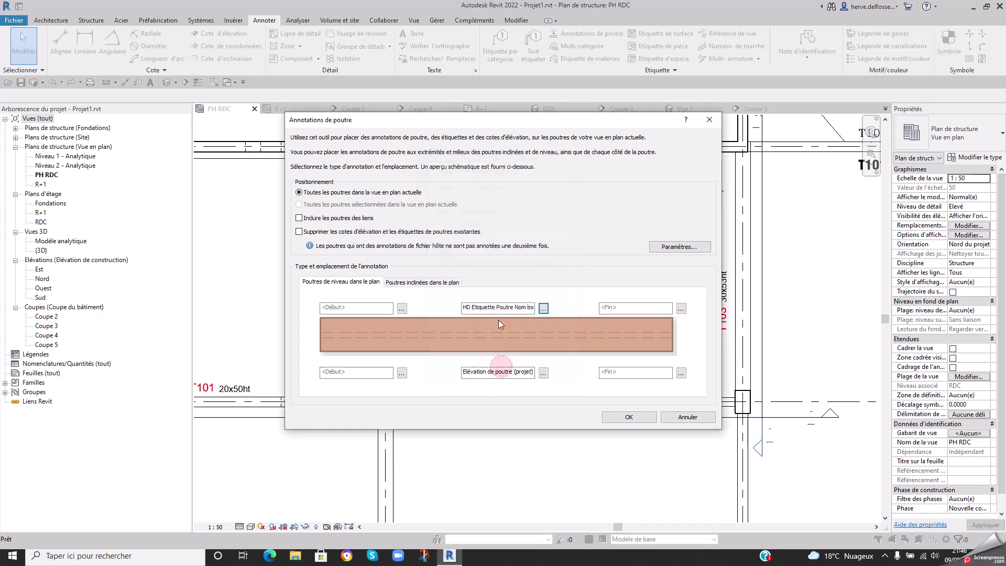
- Set the spot elevation below mid-beam to Elévation de poutre (projet) showing Arase inférieure, and annotate all beams in the view
click(544, 373)
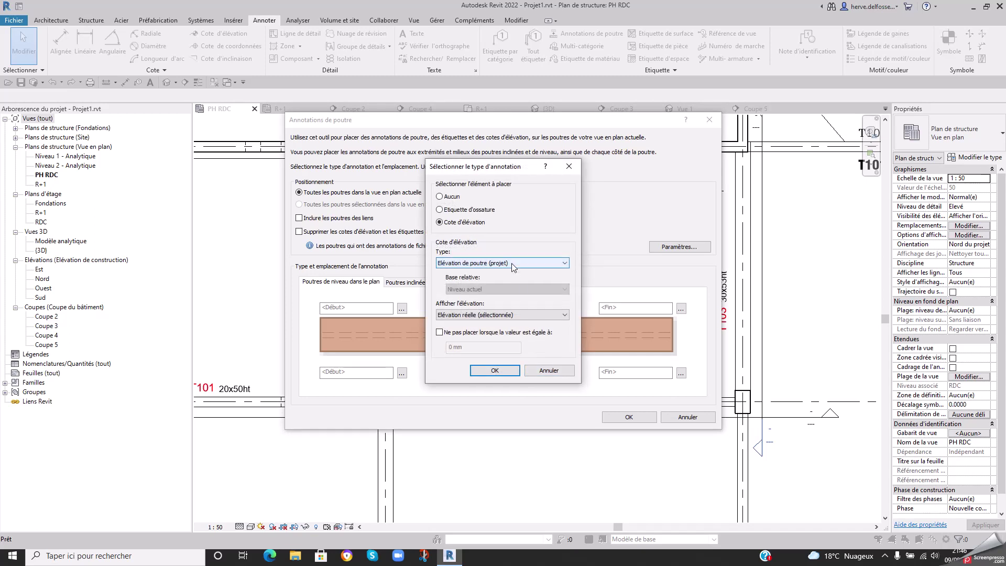
click(566, 265)
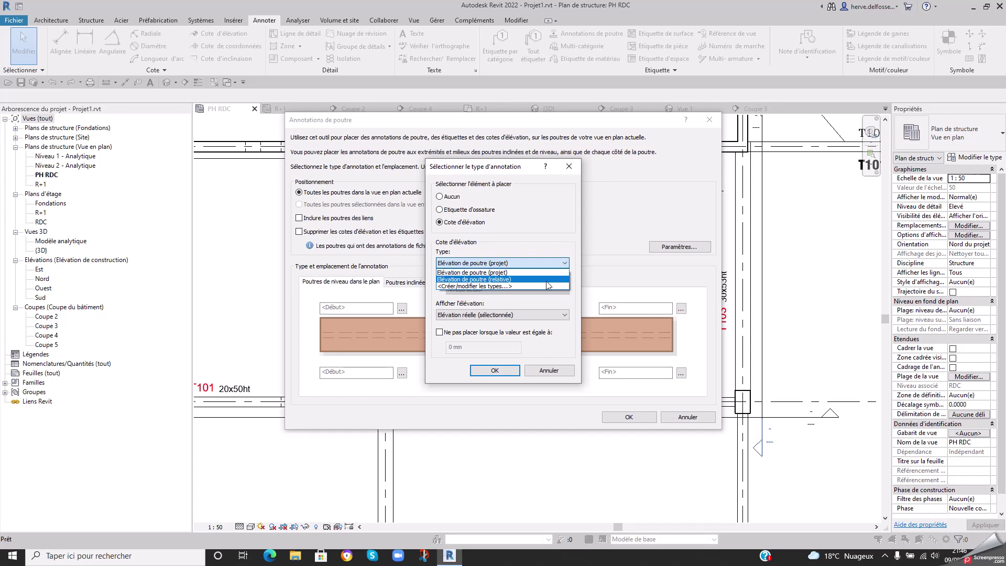
click(546, 273)
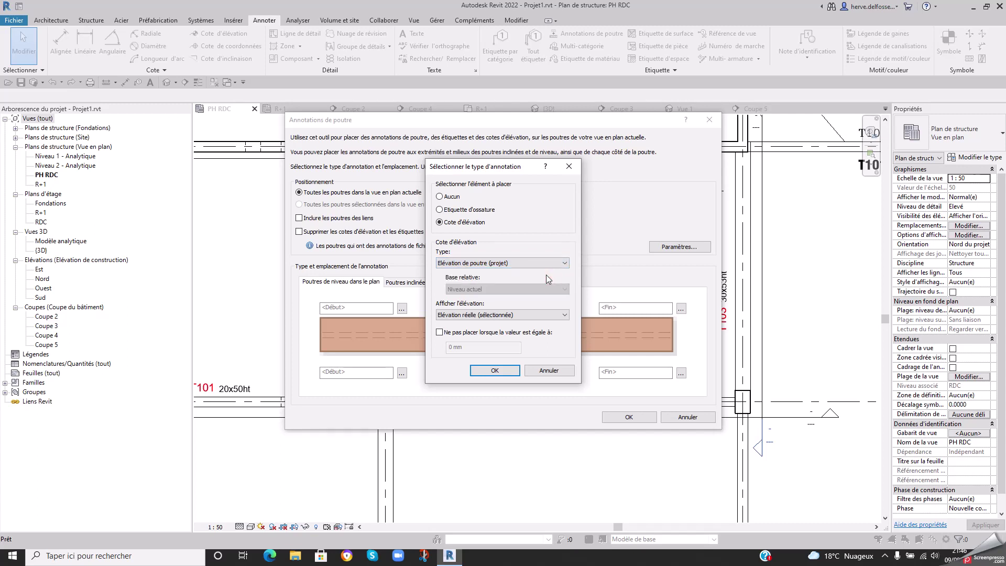
click(461, 211)
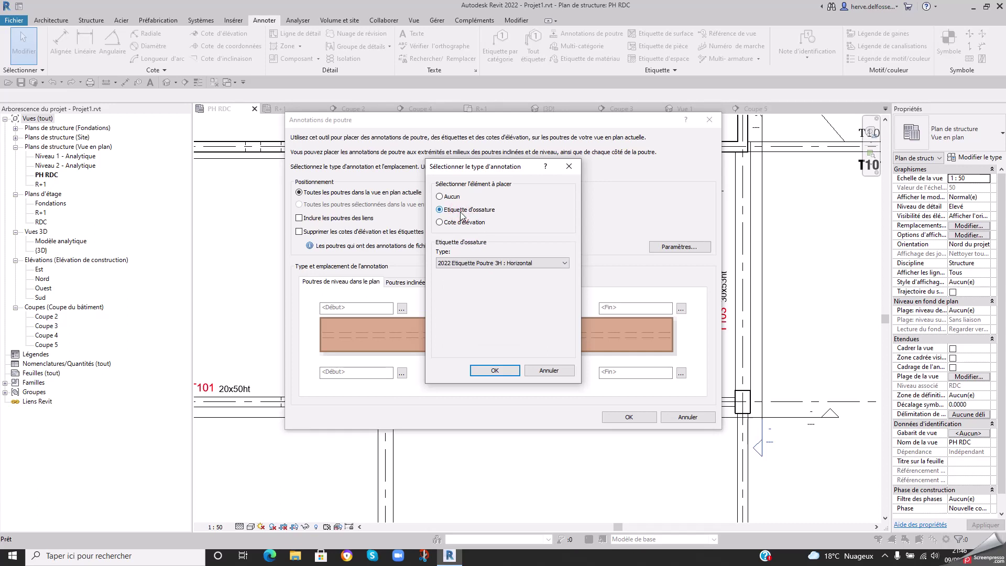
click(462, 223)
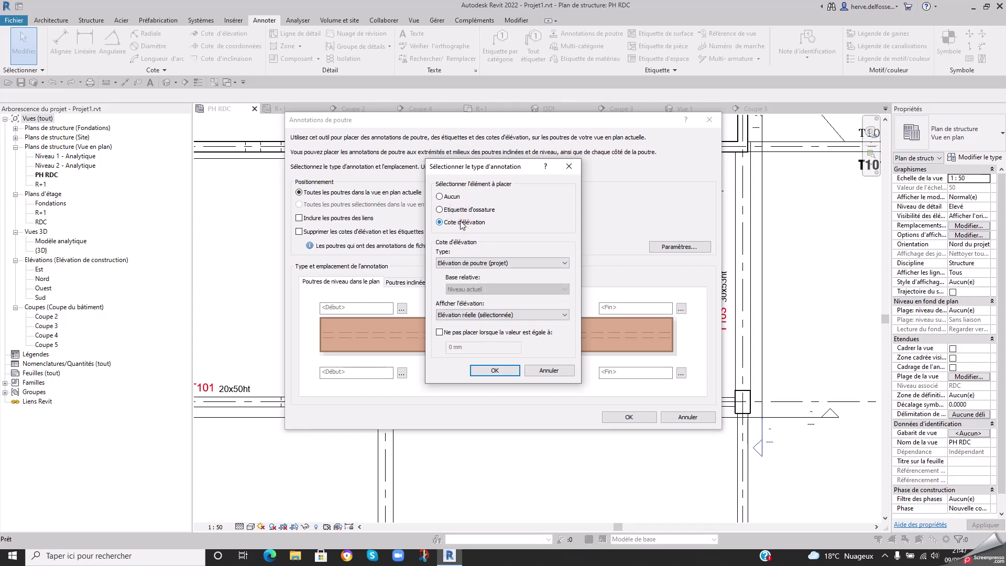
click(491, 316)
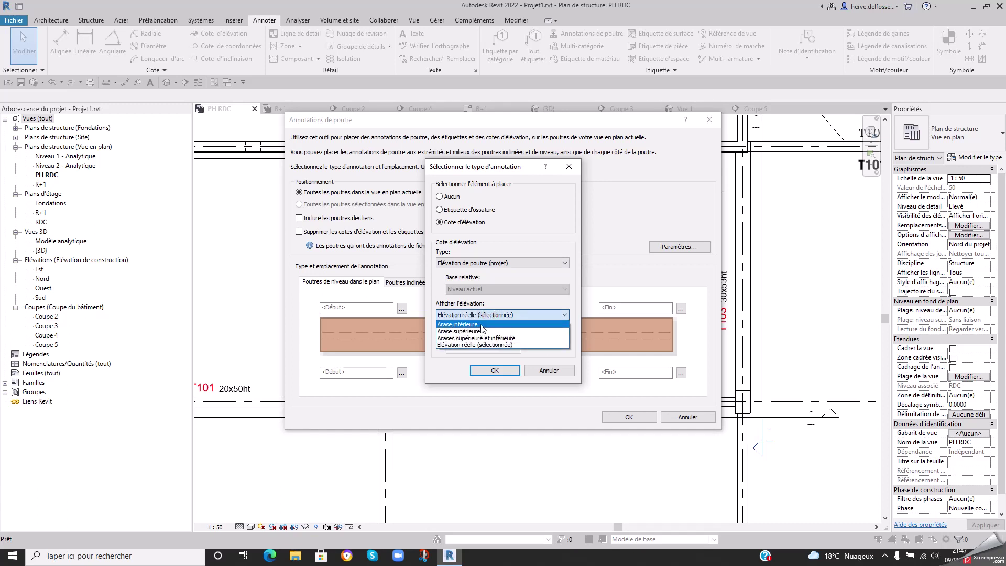
click(481, 325)
click(494, 370)
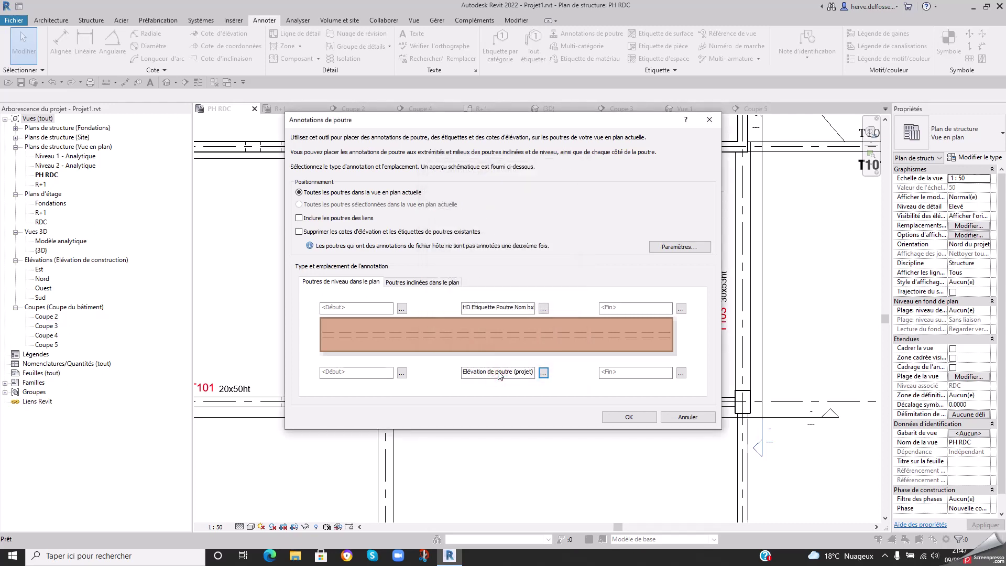
click(636, 418)
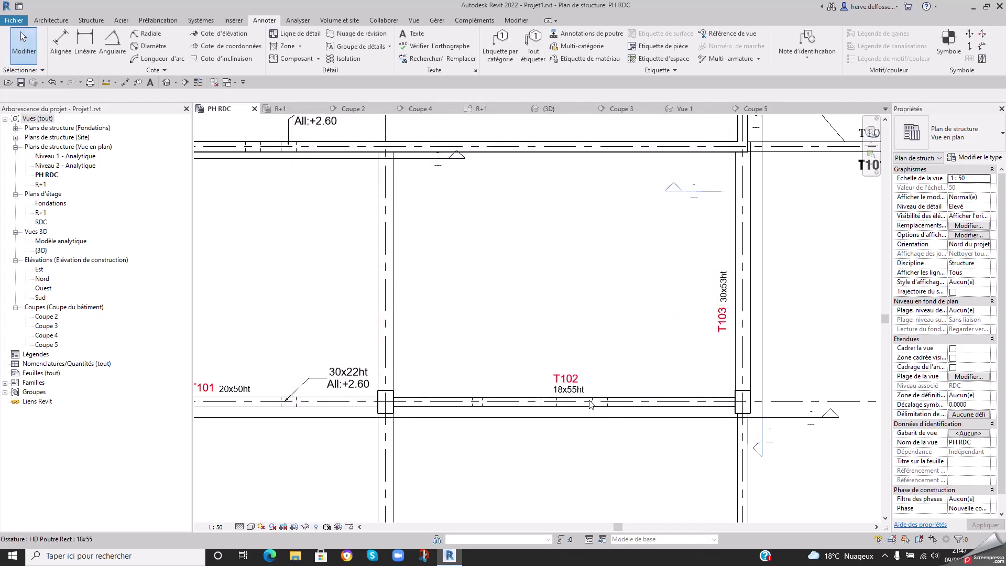
scroll(535, 375, down, 1)
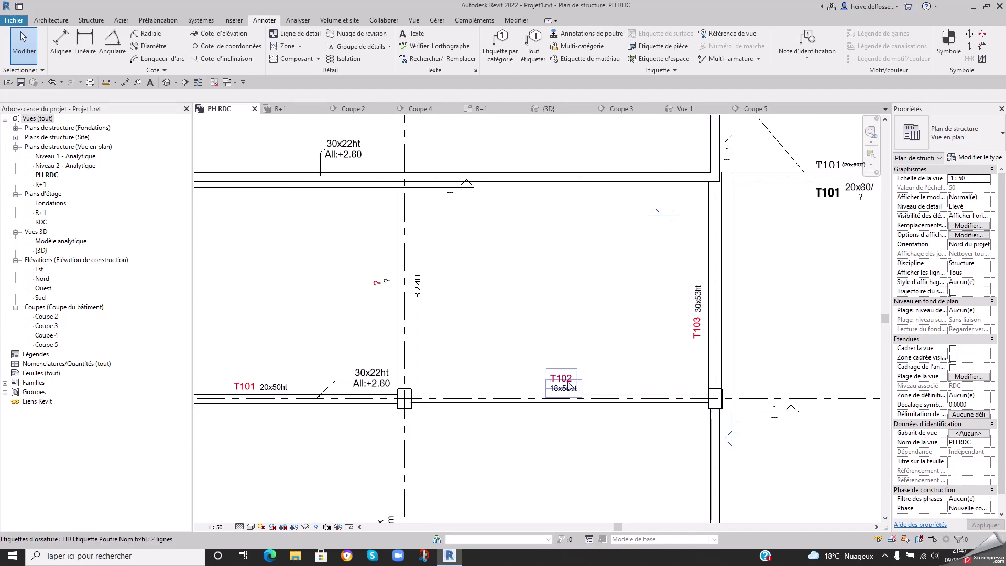
- Annotate all beams in the plan again, removing the existing beam tags and spot elevations
click(582, 33)
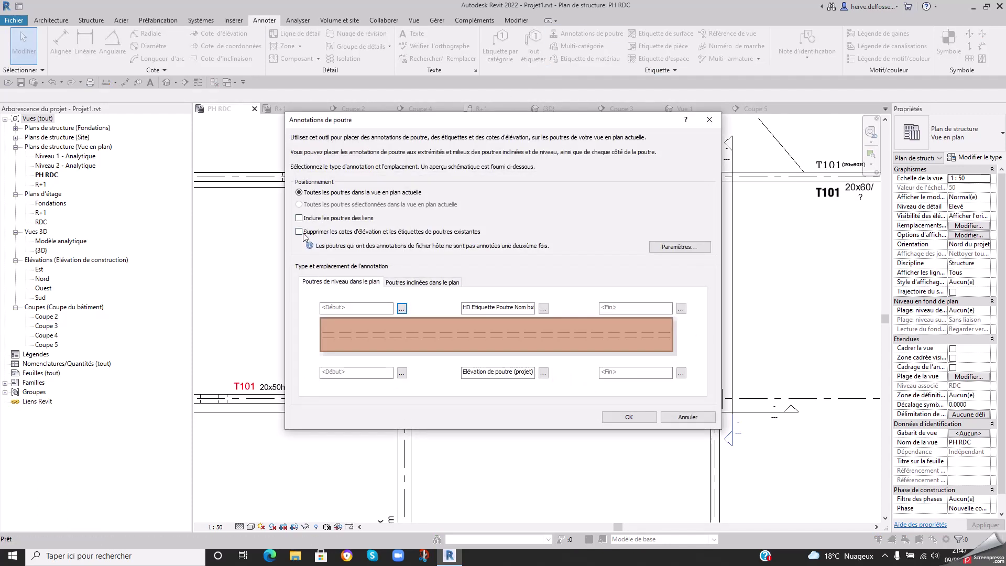
click(299, 232)
click(635, 418)
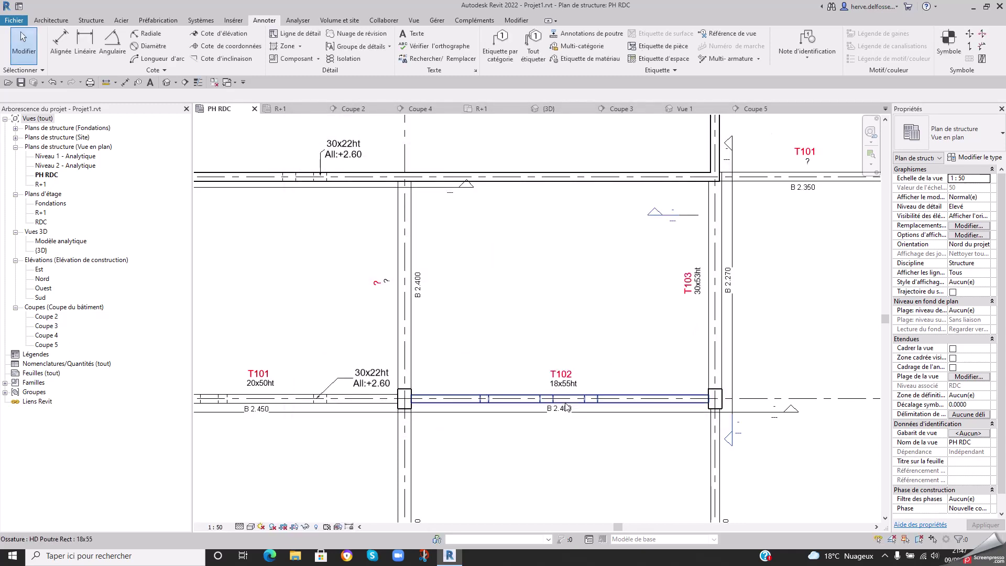
scroll(561, 423, up, 3)
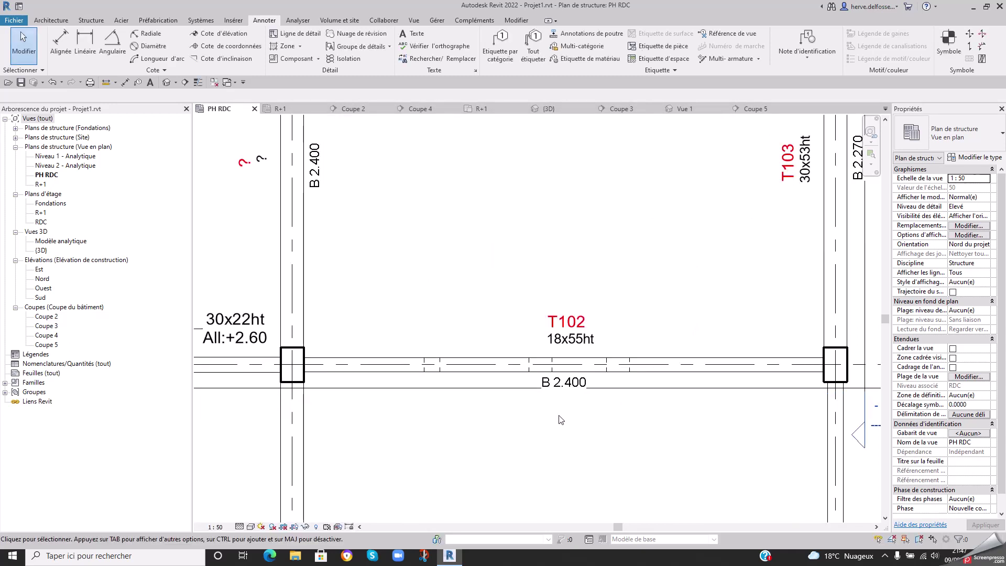
scroll(566, 420, down, 2)
mouse_move(432, 442)
middle_down()
mouse_move(582, 456)
mouse_move(432, 442)
middle_up()
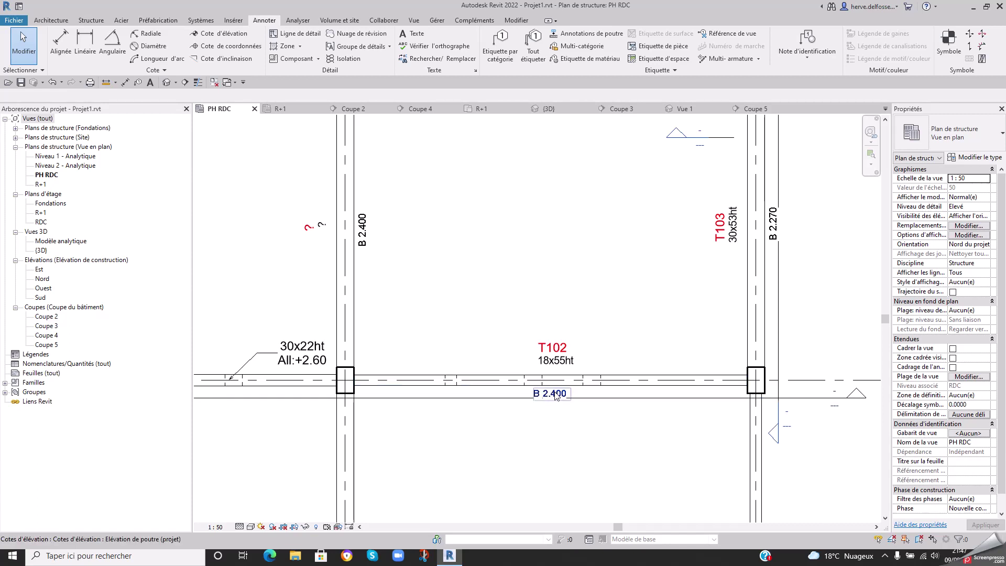
- Clear the upper and lower indicators of the Elévation de poutre (projet) spot elevation type and set its elevation indicator to "Ai:"
scroll(558, 396, up, 3)
click(540, 401)
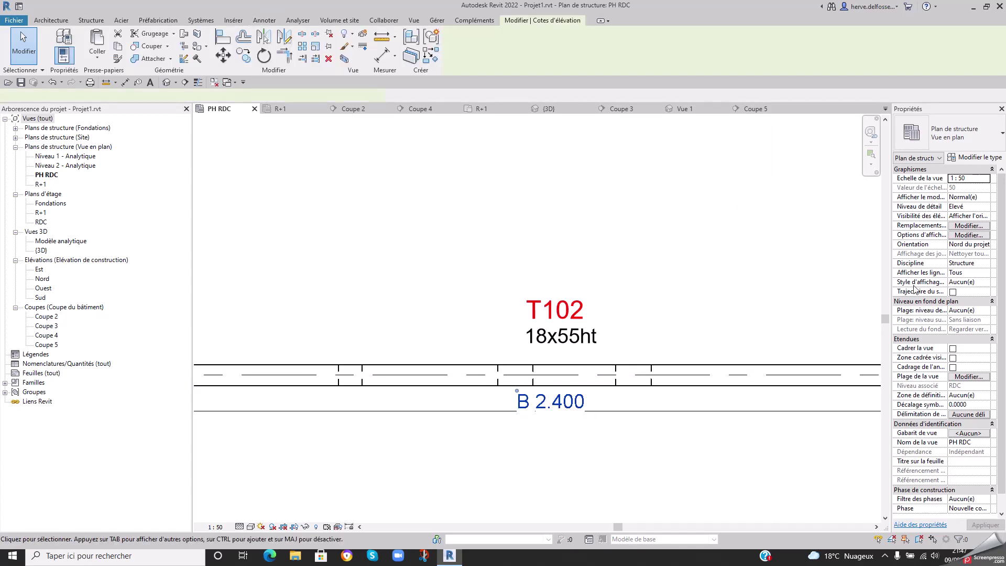
click(975, 158)
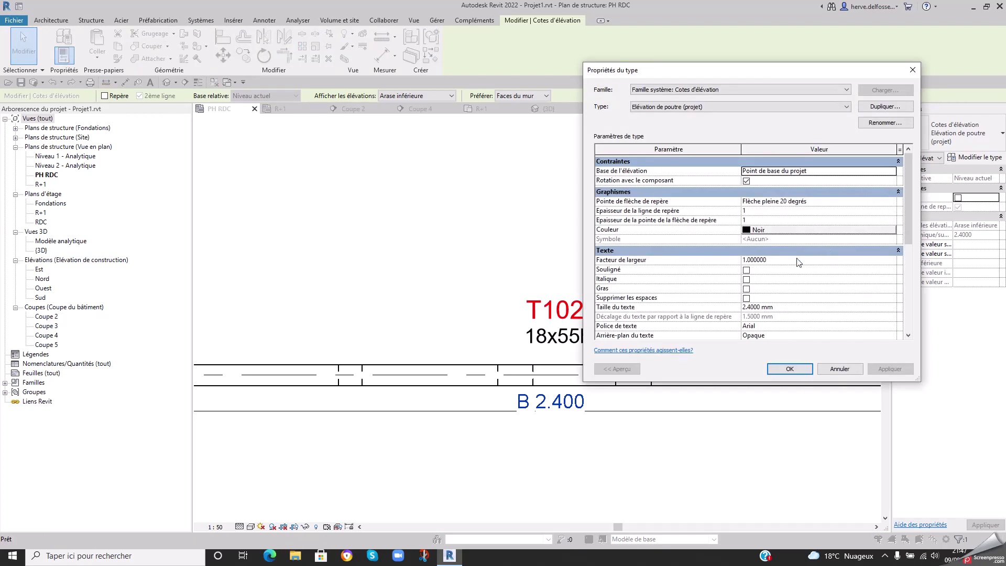
drag(911, 212, 911, 322)
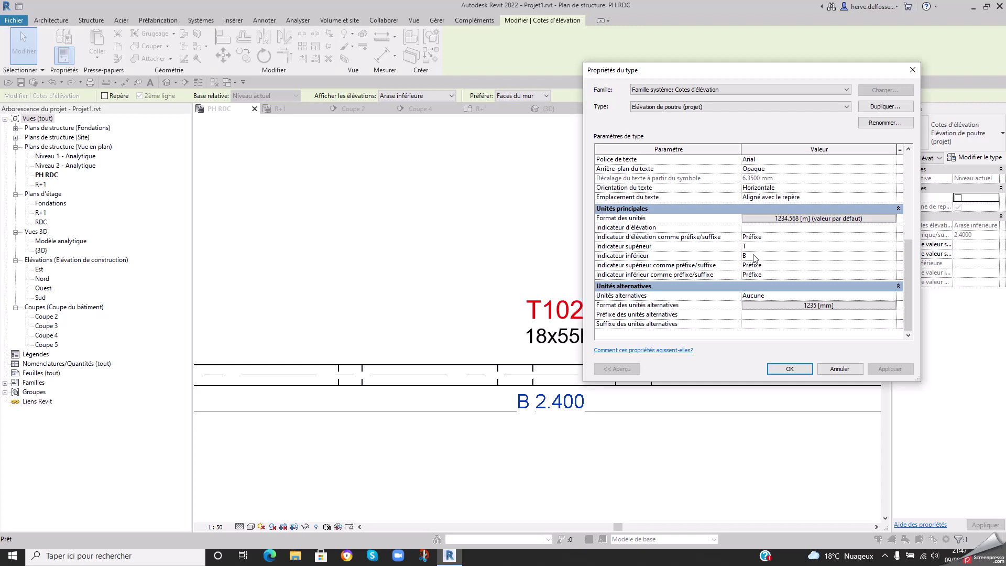
click(788, 254)
key(BackSpace)
click(765, 244)
key(BackSpace)
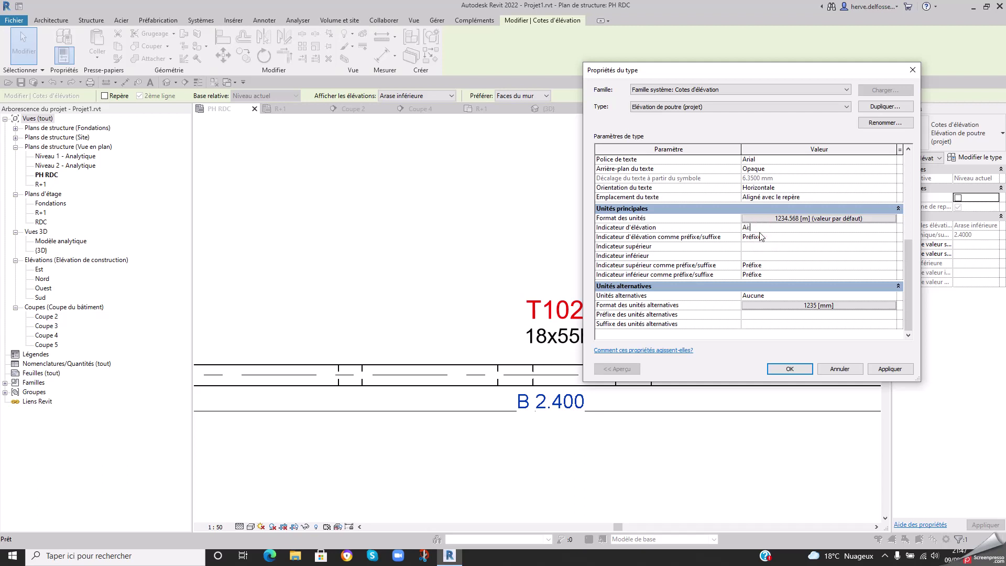
click(791, 370)
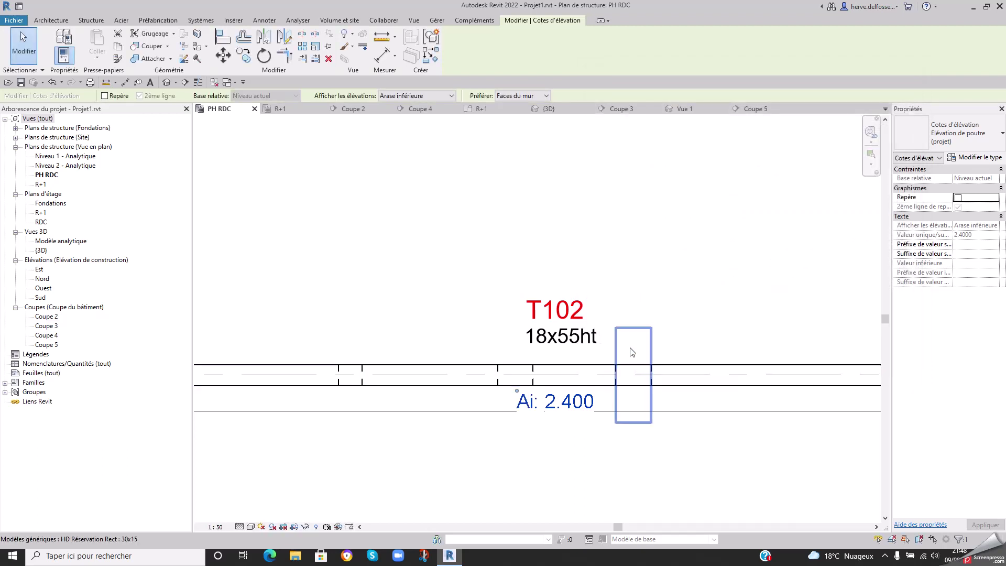
- Switch the T102 beam's tag to the 1 ligne type
scroll(636, 367, down, 3)
middle_drag(350, 422, 548, 449)
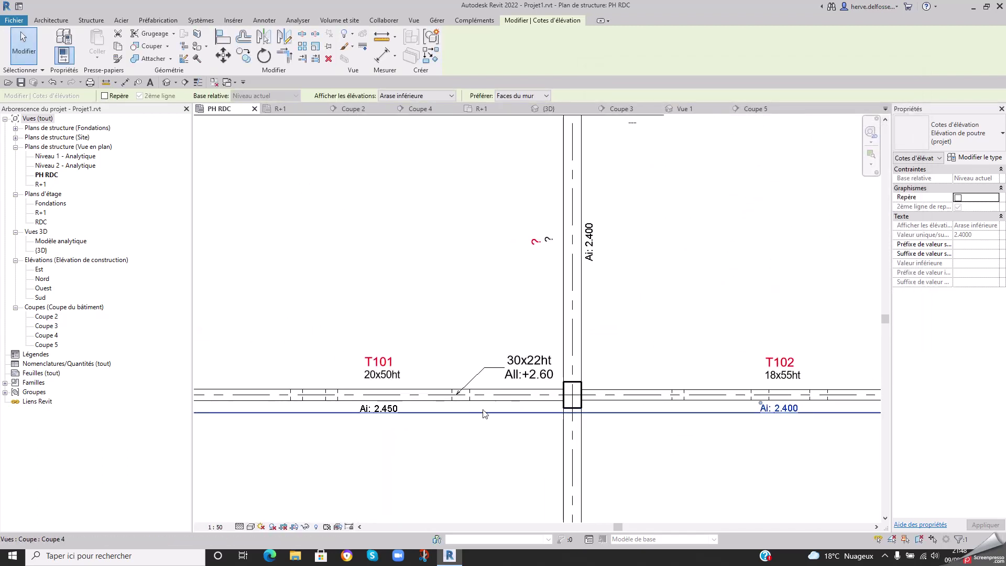
click(782, 377)
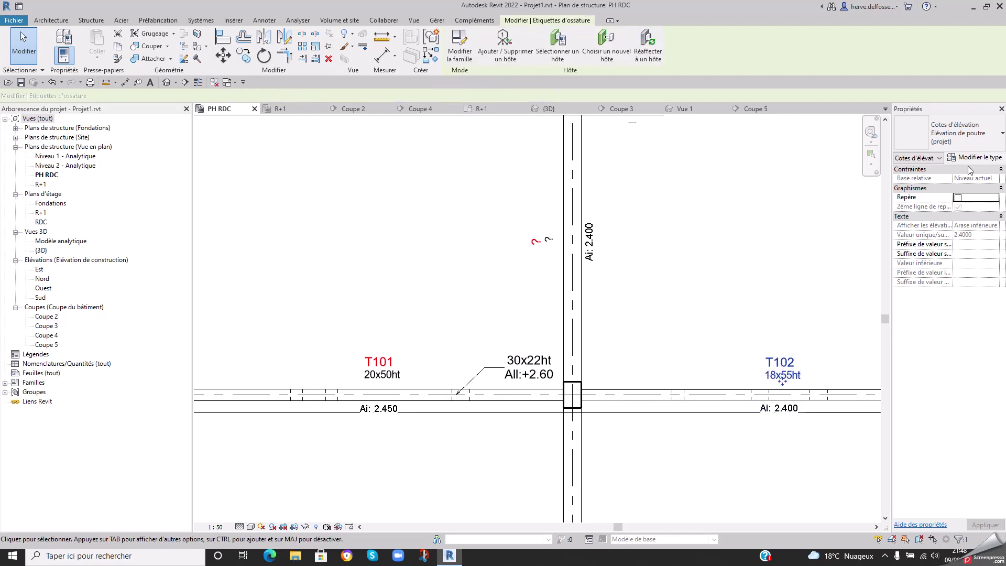
click(959, 134)
click(870, 292)
middle_drag(737, 289, 712, 268)
key(Escape)
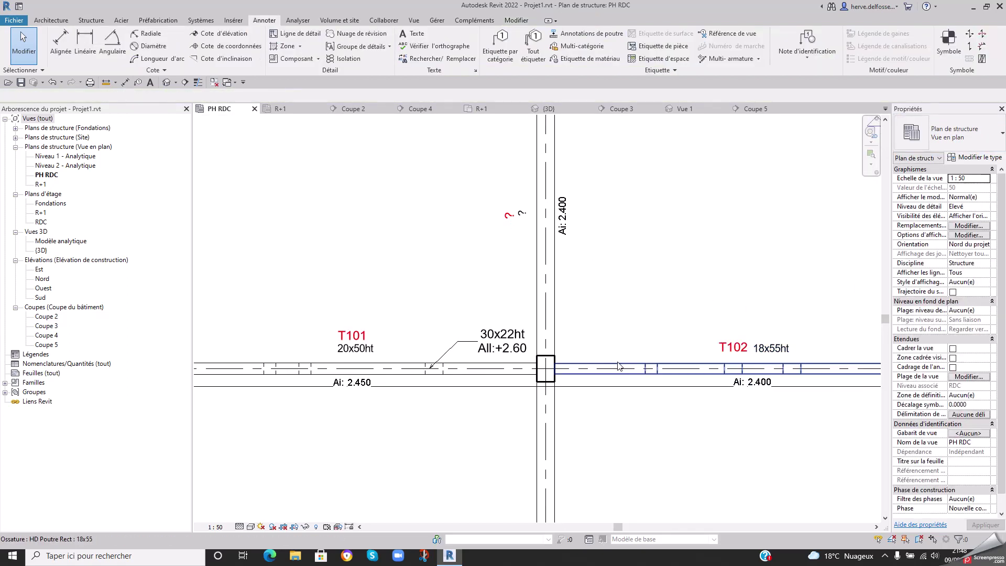
- Change beam T102 to the HD Poutre Rect 20x50 type and check its tag and bottom elevation
click(616, 365)
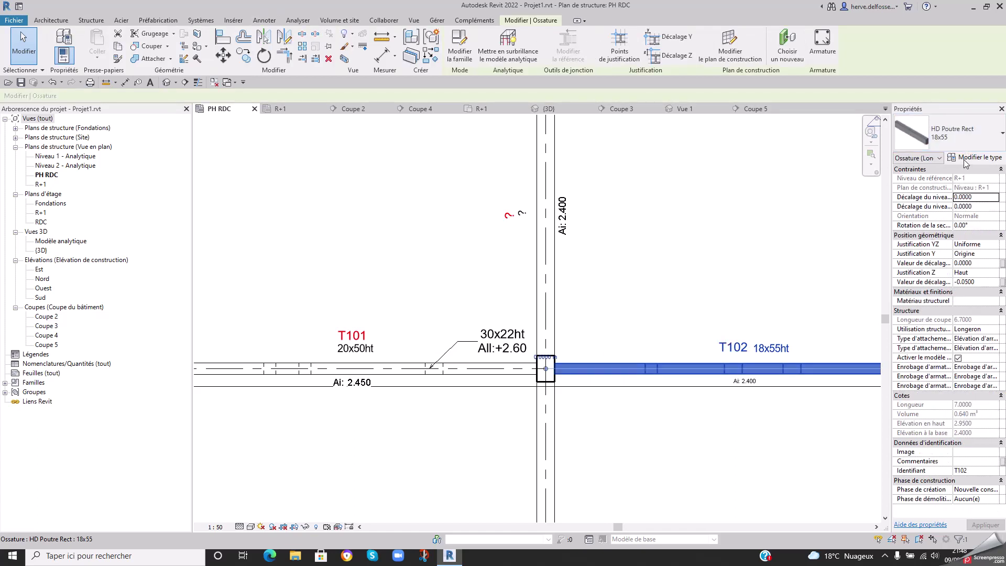
click(969, 158)
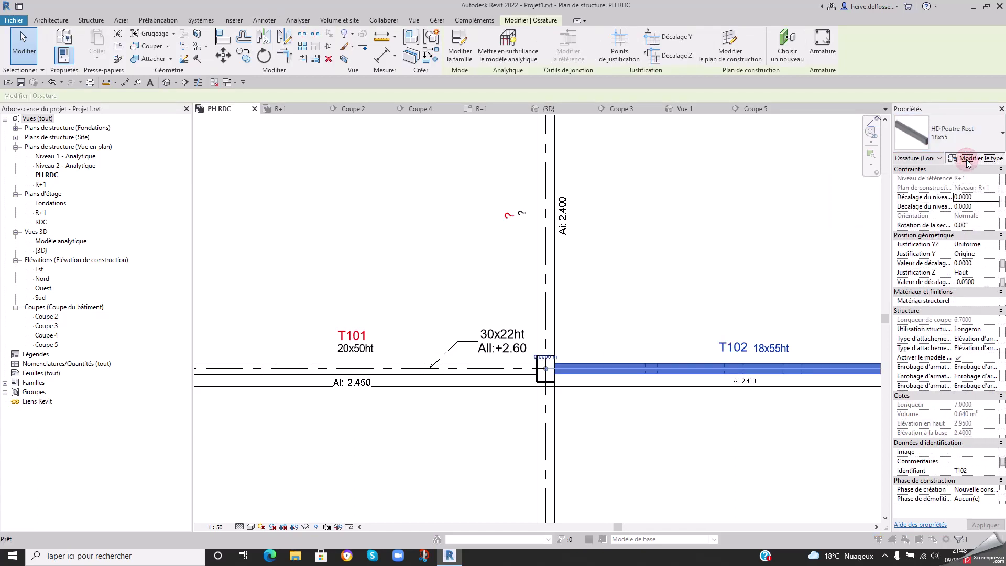
key(Escape)
click(958, 135)
scroll(958, 135, up, 2)
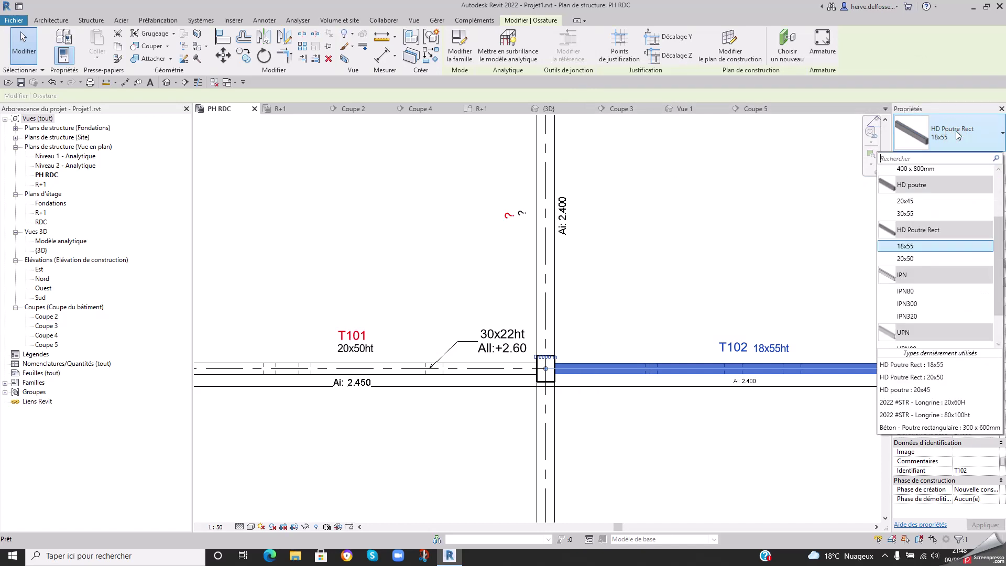
key(Escape)
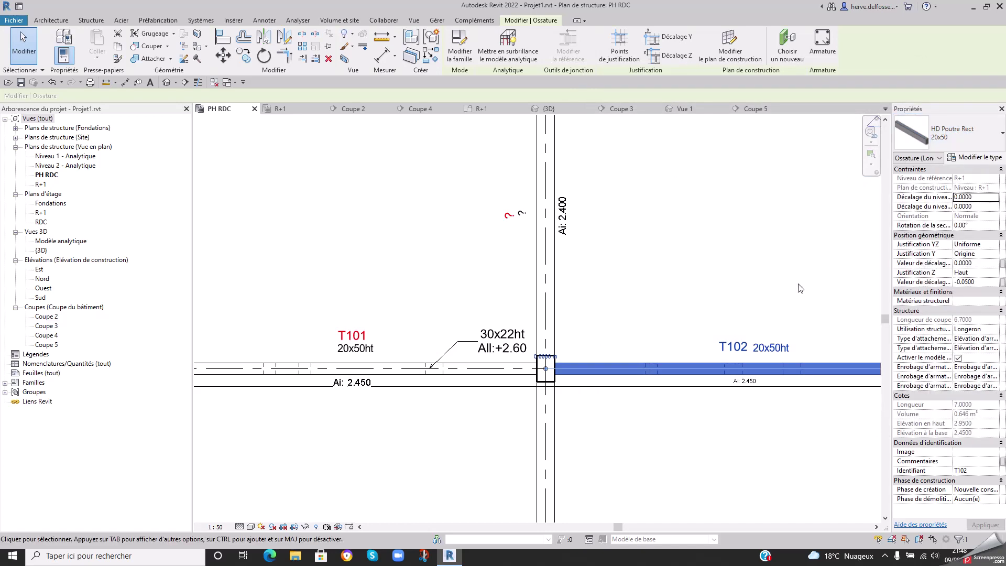
scroll(788, 357, up, 3)
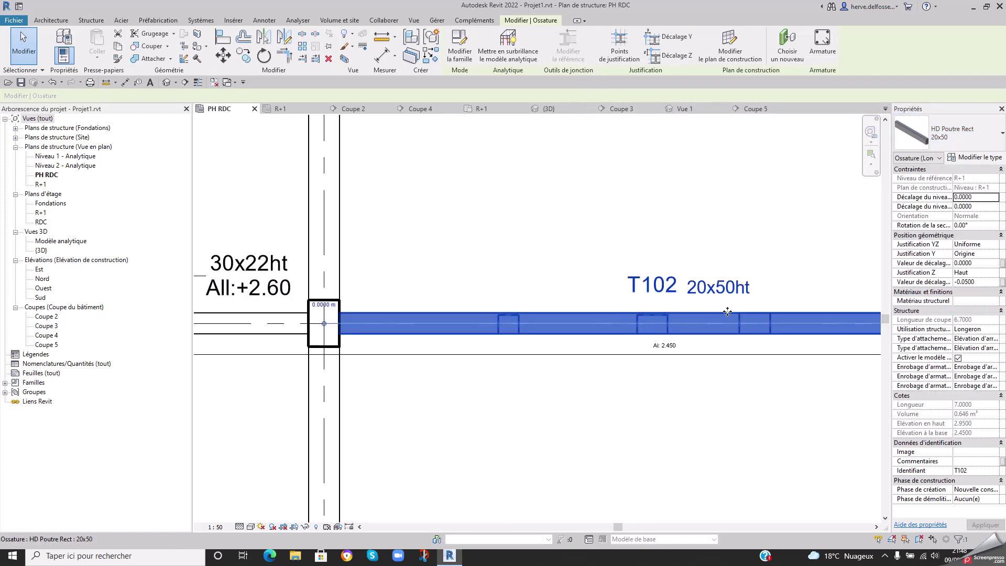
- Compare the HD poutre types 20x45 and 30x55 on beam T102 and leave it on 20x45
click(948, 145)
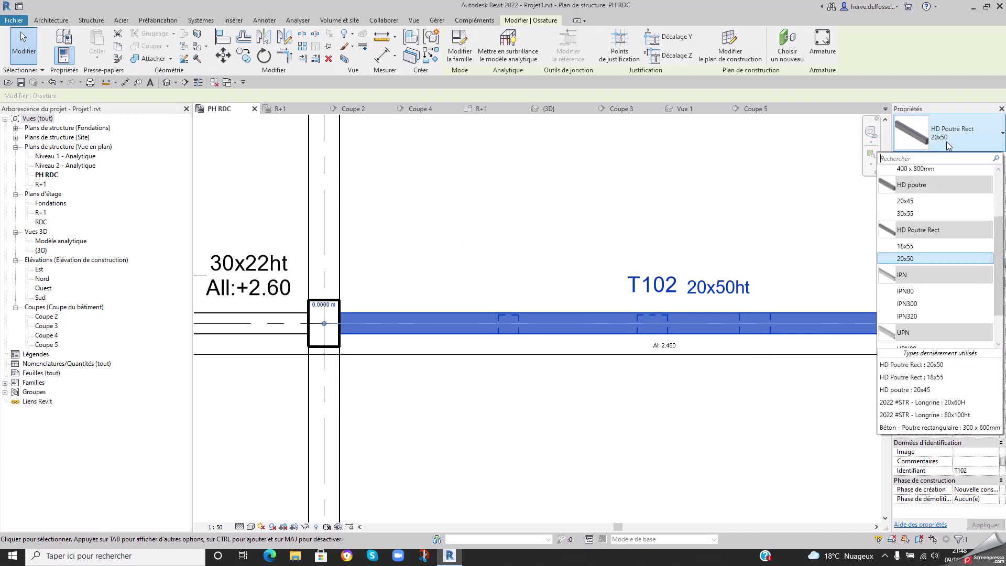
click(917, 201)
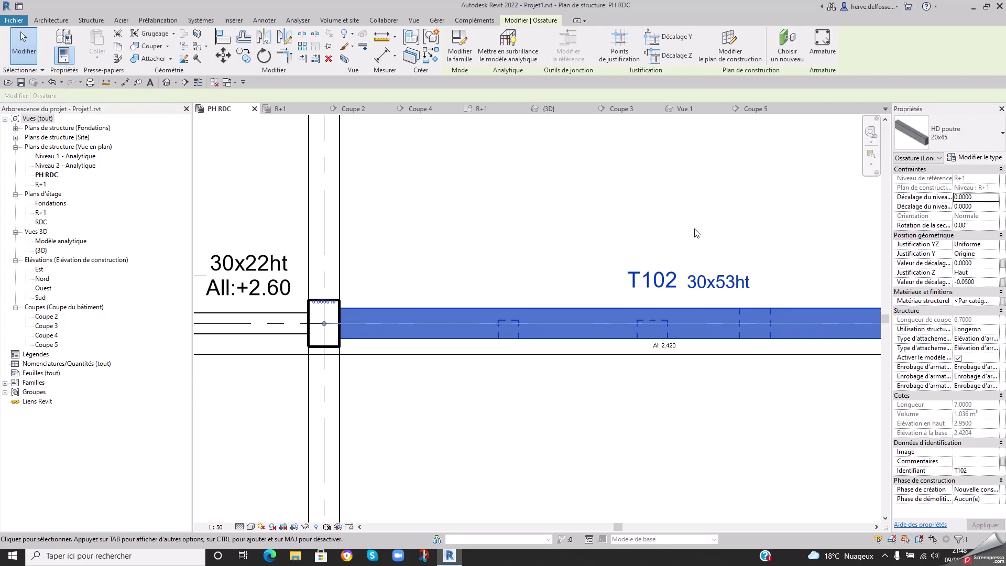
click(952, 137)
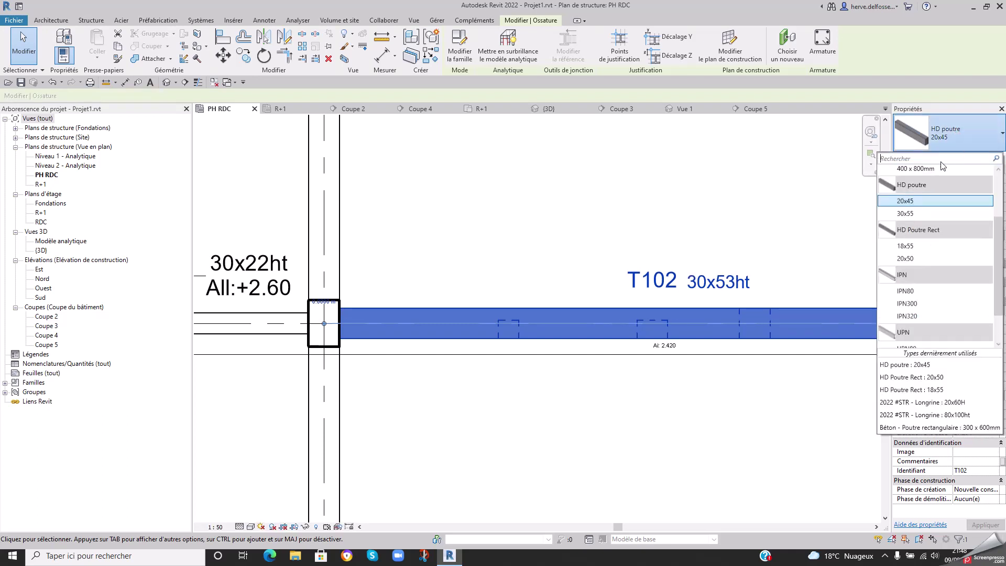
click(912, 214)
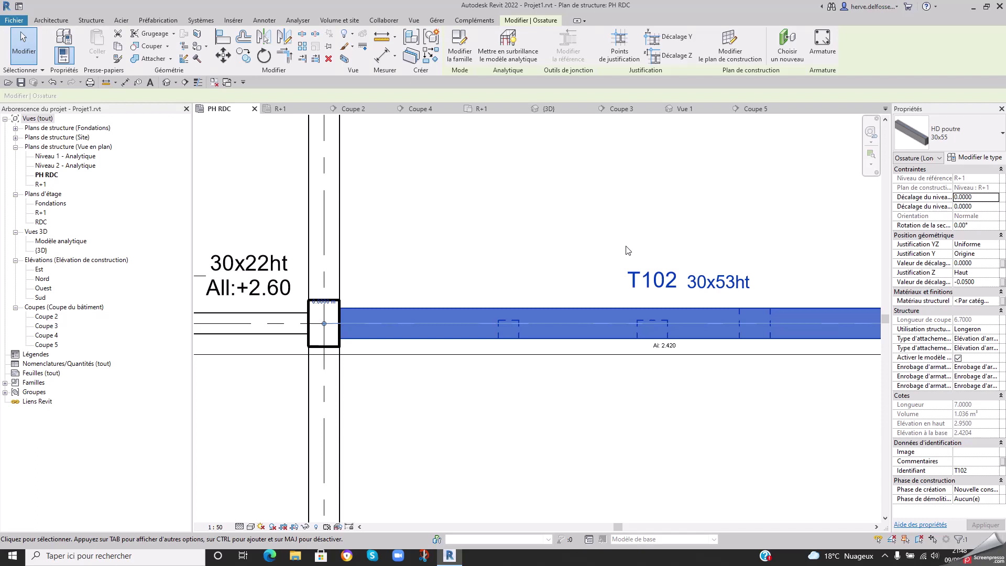
click(926, 146)
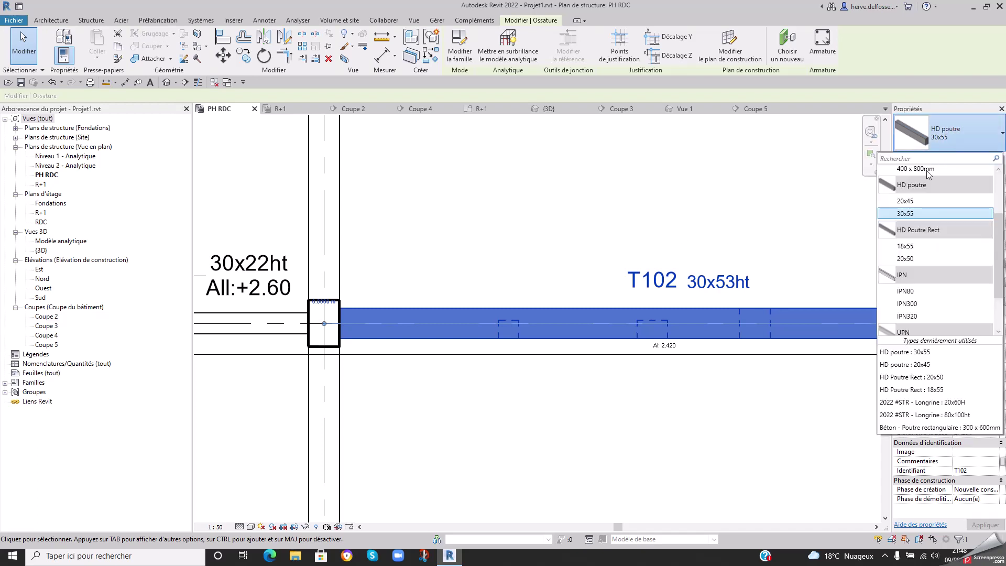
click(905, 201)
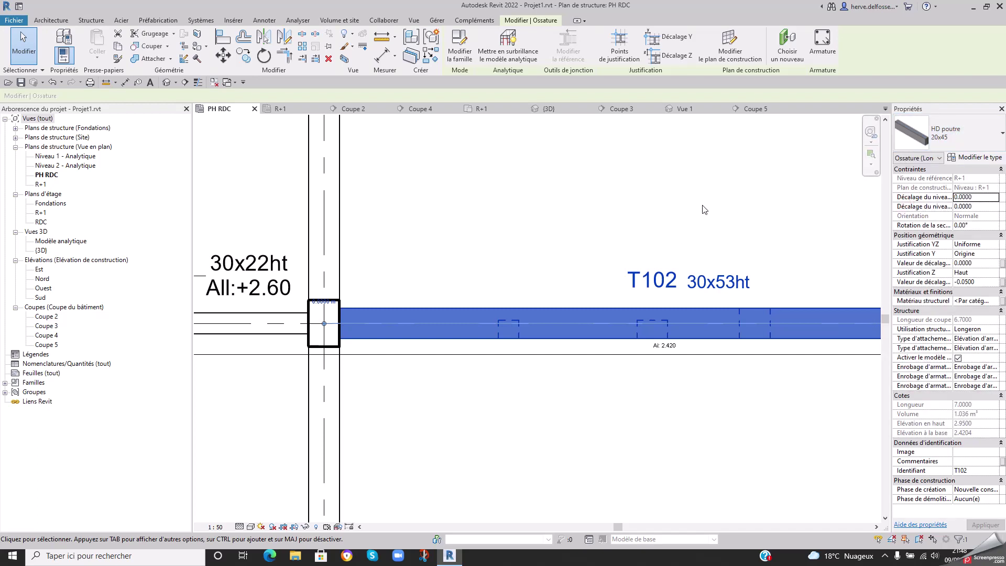
- Set the width b of the HD poutre 20x45 type to 0.2 m
scroll(654, 260, down, 1)
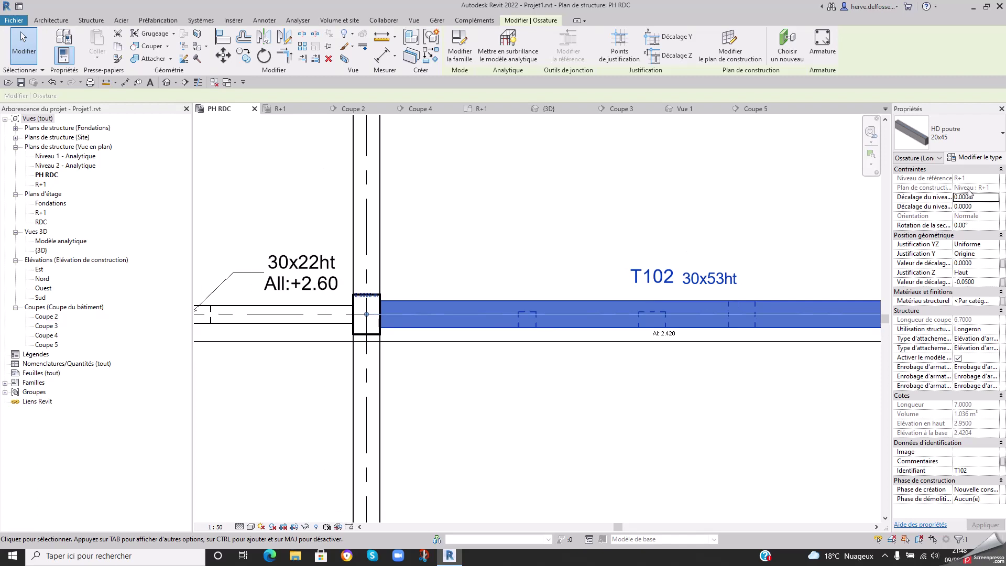
click(981, 157)
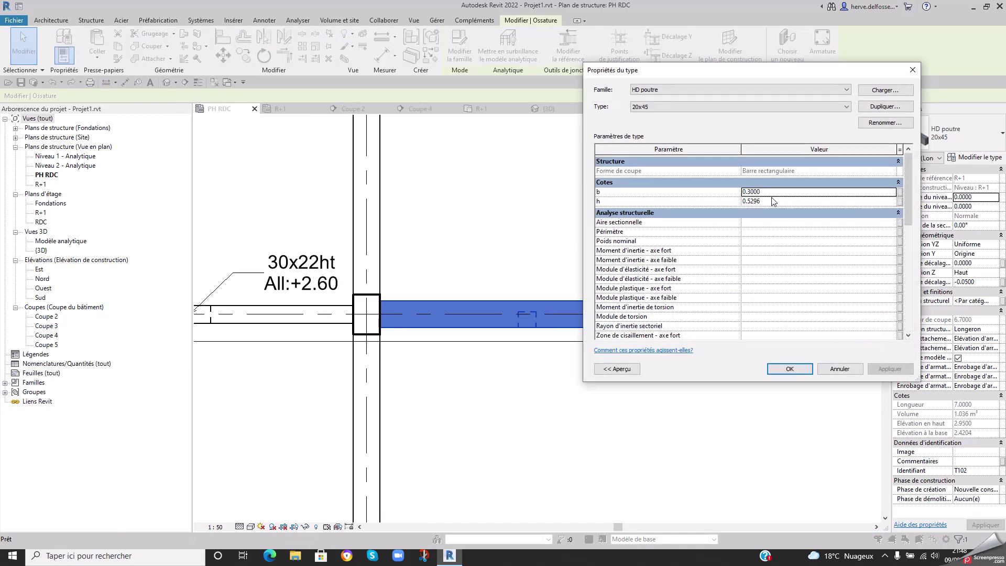
double_click(771, 193)
text(0.2)
key(Return)
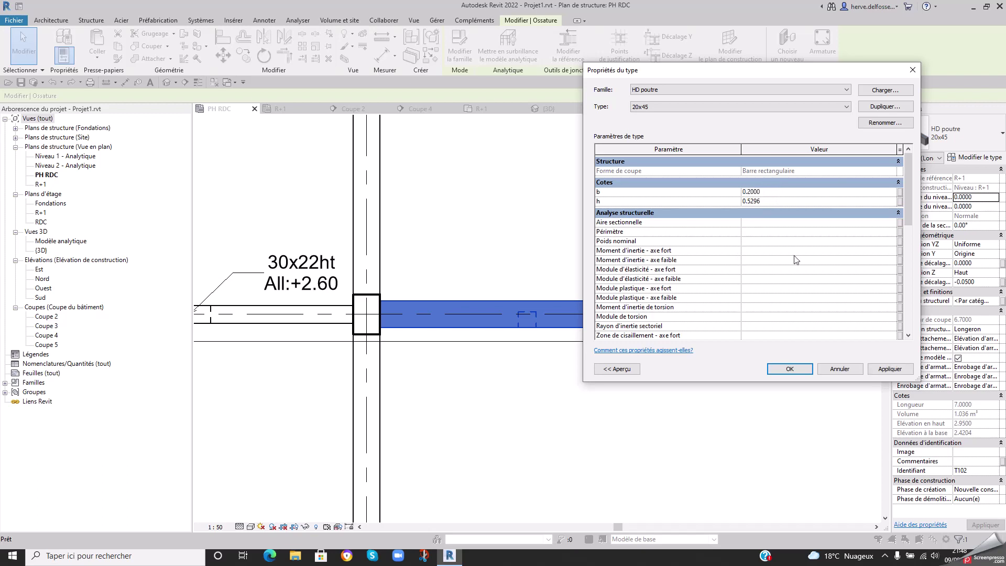
click(789, 369)
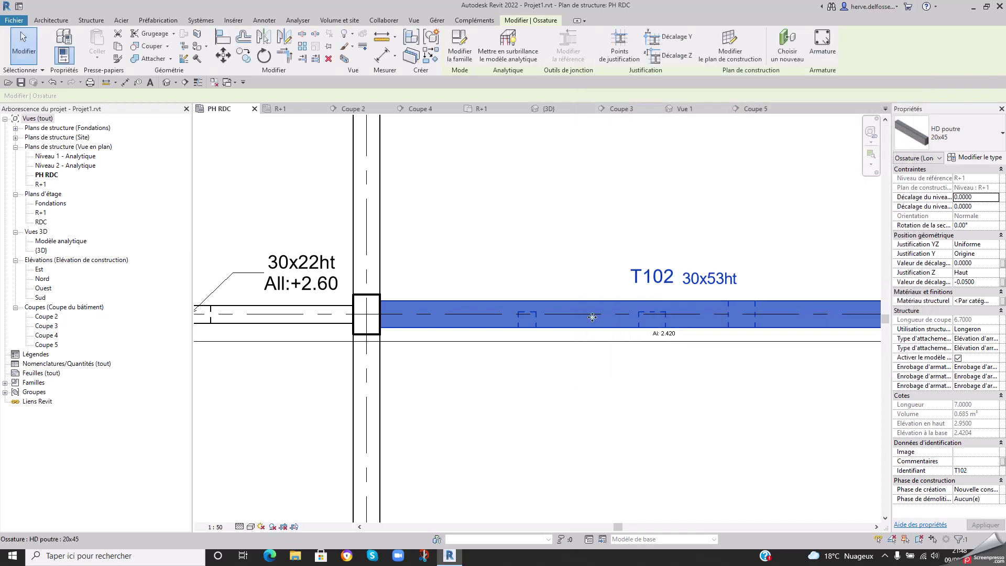
key(Escape)
scroll(532, 355, down, 2)
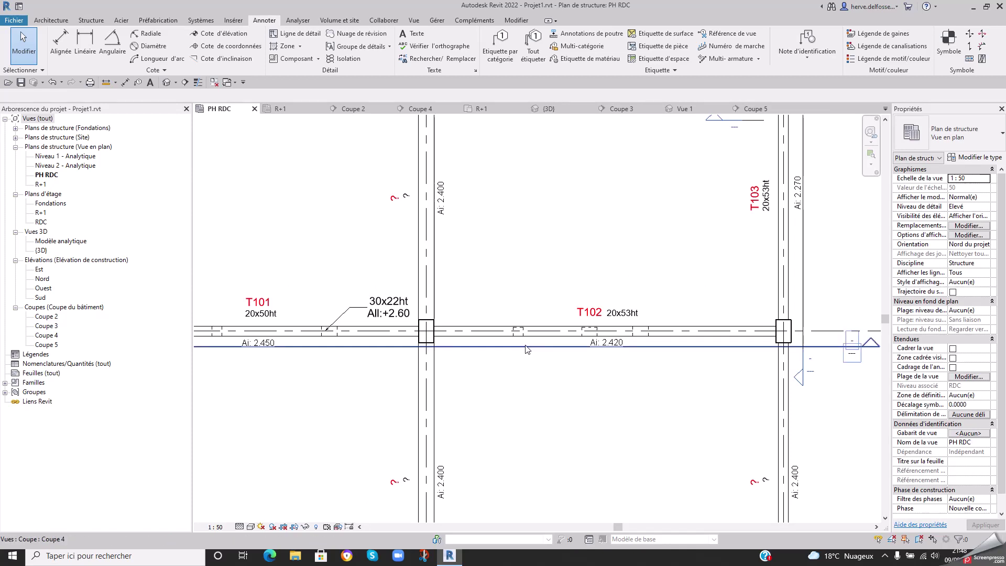
- Stretch the upper edge of the 20x20 opening in beam T102 to the beam's upper face and lock it there
scroll(662, 329, up, 2)
click(713, 314)
key(Escape)
scroll(516, 322, up, 2)
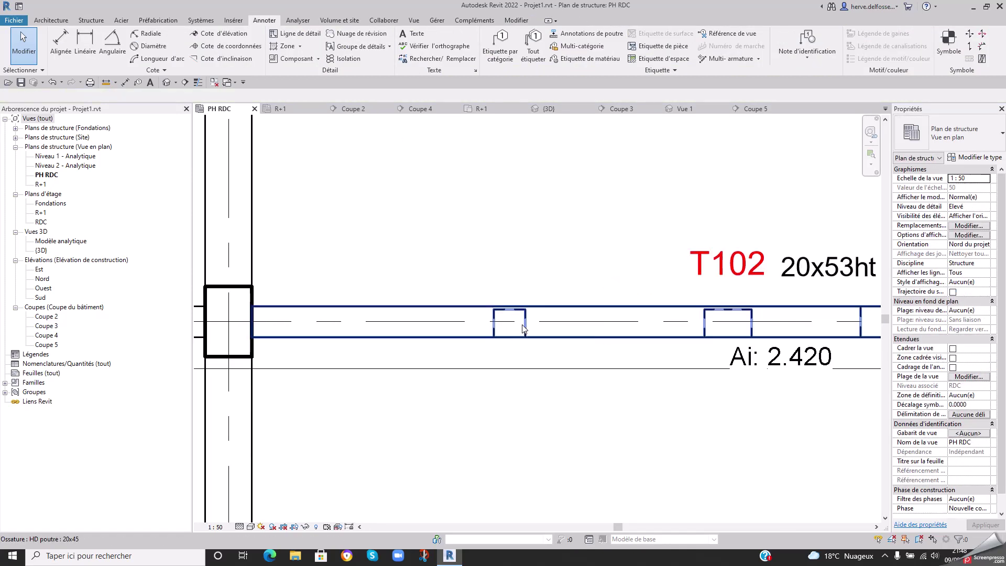
click(526, 330)
key(Escape)
drag(465, 268, 556, 353)
mouse_move(507, 306)
mouse_down()
mouse_move(519, 293)
mouse_move(512, 298)
mouse_up()
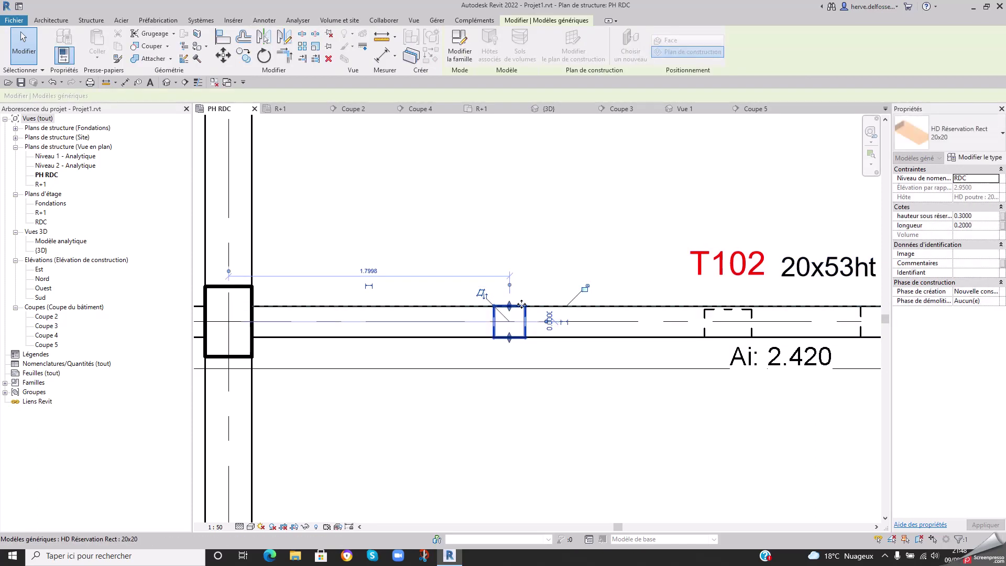
click(587, 287)
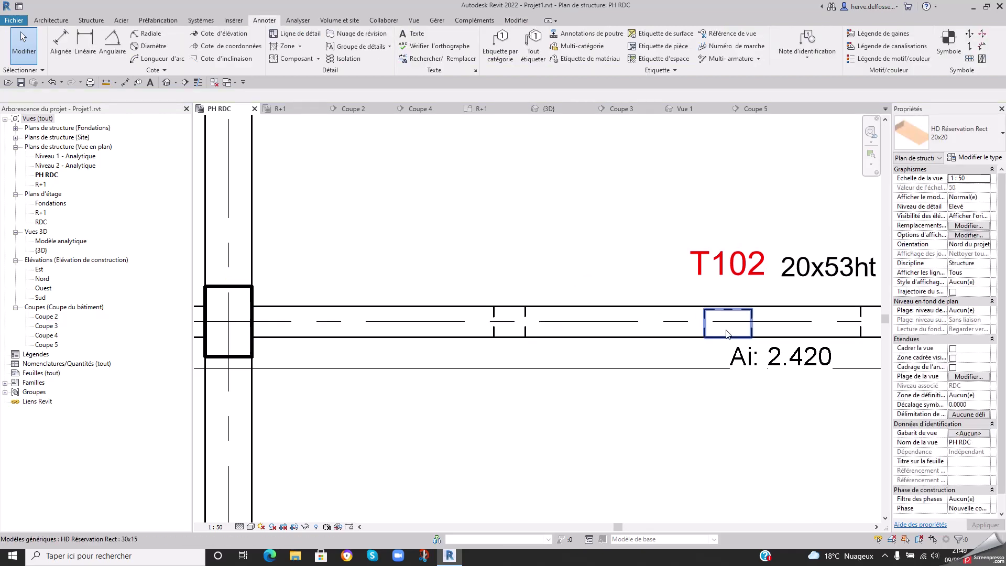
- Stretch the upper edge of the 30x15 opening below the T102 tag to the beam's upper face and lock it
click(754, 331)
drag(676, 281, 768, 355)
click(742, 320)
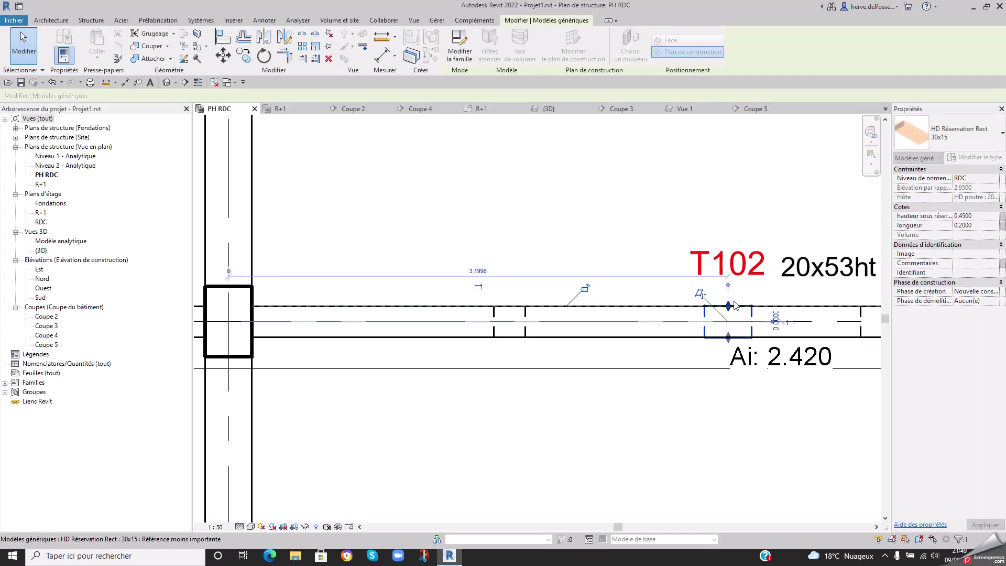
click(588, 287)
scroll(603, 366, down, 2)
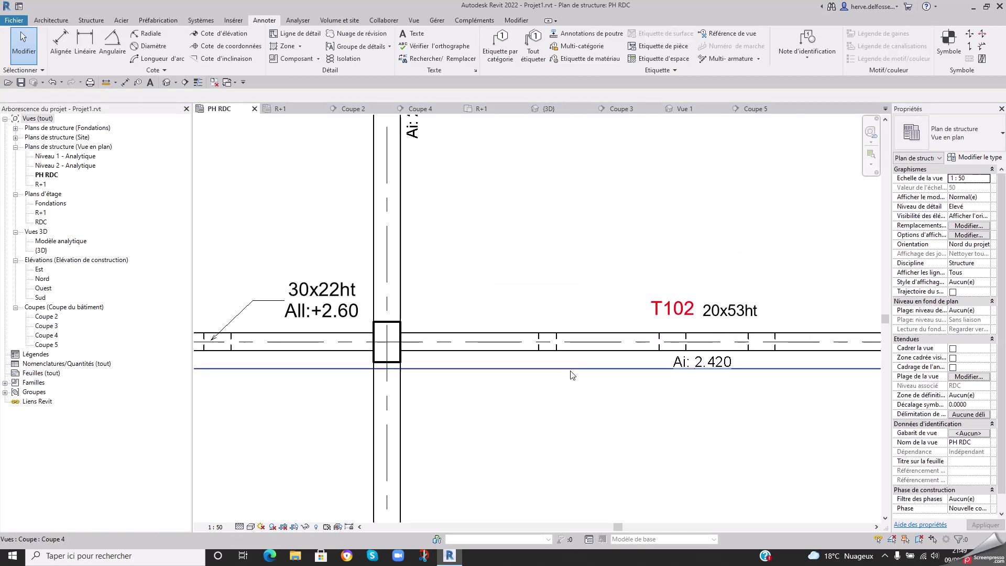
mouse_move(544, 421)
middle_down()
mouse_move(609, 411)
mouse_move(624, 422)
middle_up()
mouse_move(359, 387)
middle_down()
mouse_move(609, 357)
mouse_move(658, 366)
middle_up()
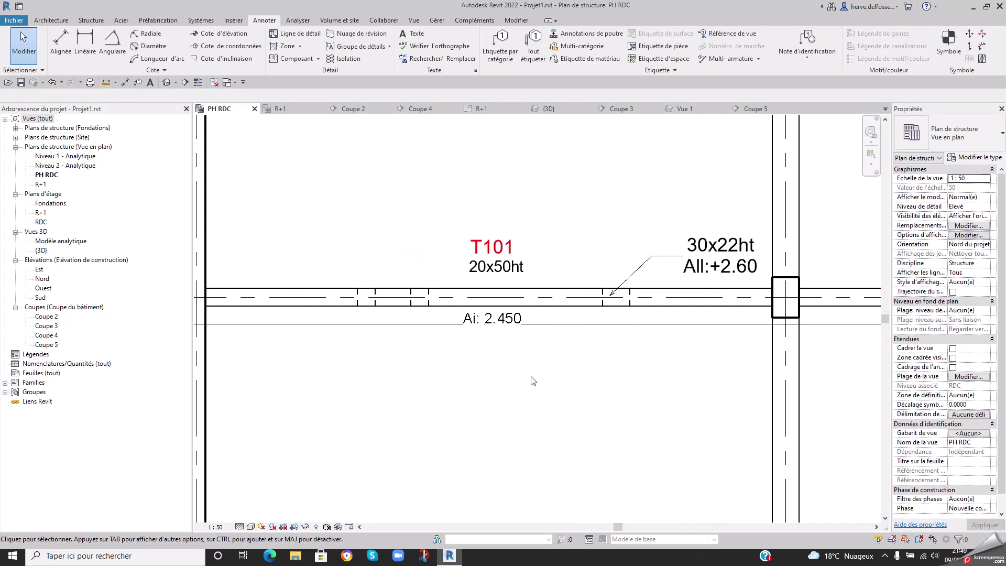
scroll(524, 361, down, 2)
middle_drag(530, 388, 379, 424)
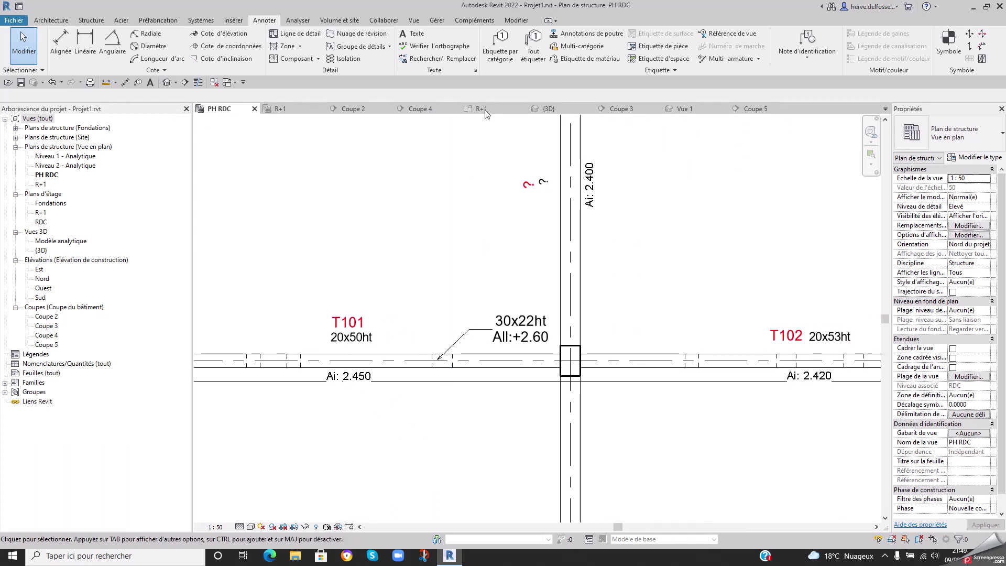